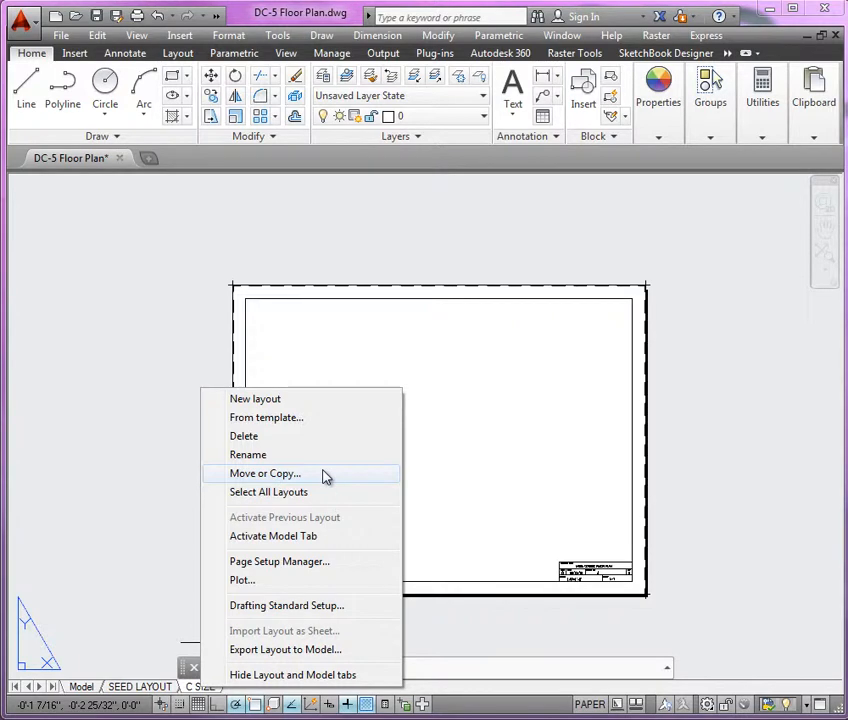
# Step: Create a copy of the C SIZE layout and place it at the end of the layouts
pyautogui.click(325, 475)
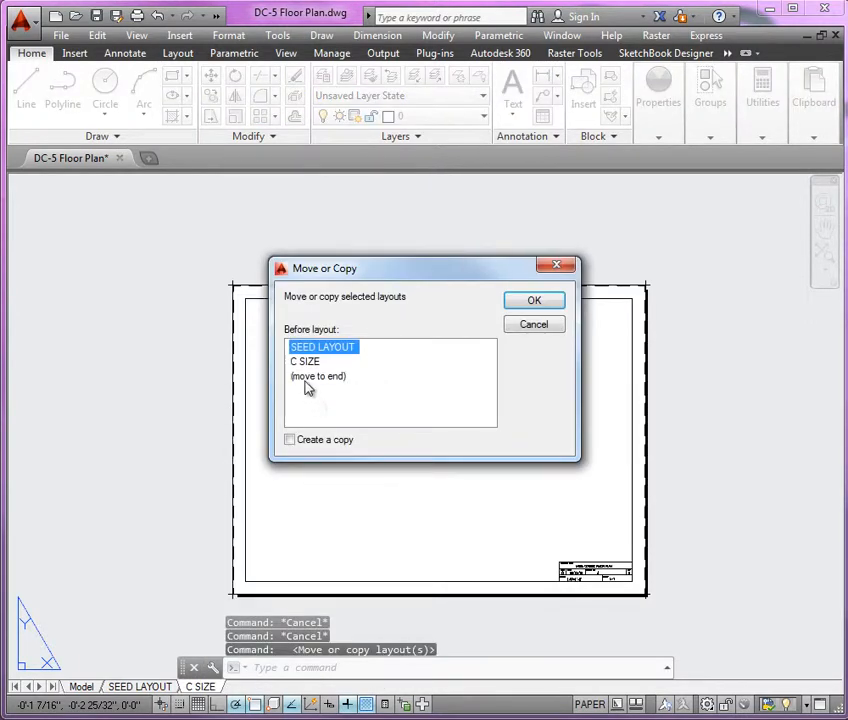
pyautogui.click(306, 379)
pyautogui.click(315, 446)
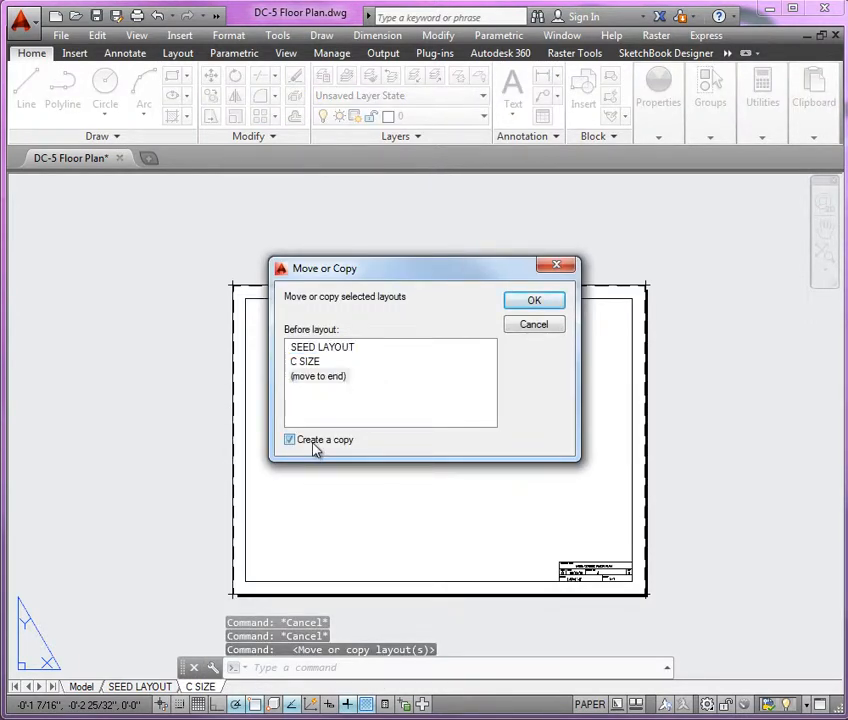
pyautogui.click(535, 302)
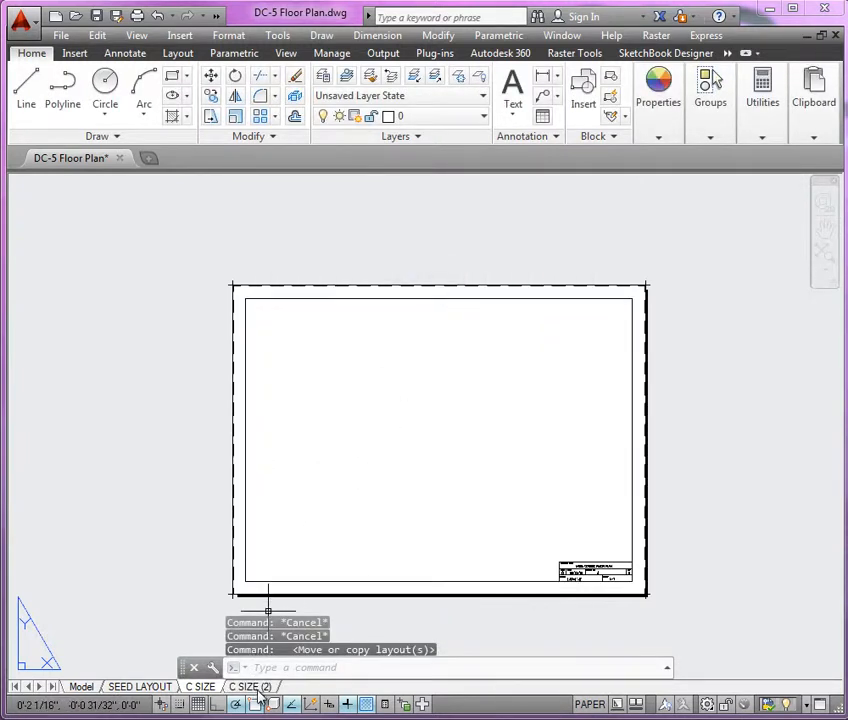
# Step: Switch to the copied C SIZE (2) layout and rename it A1- FLOOR PLAN
pyautogui.click(260, 688)
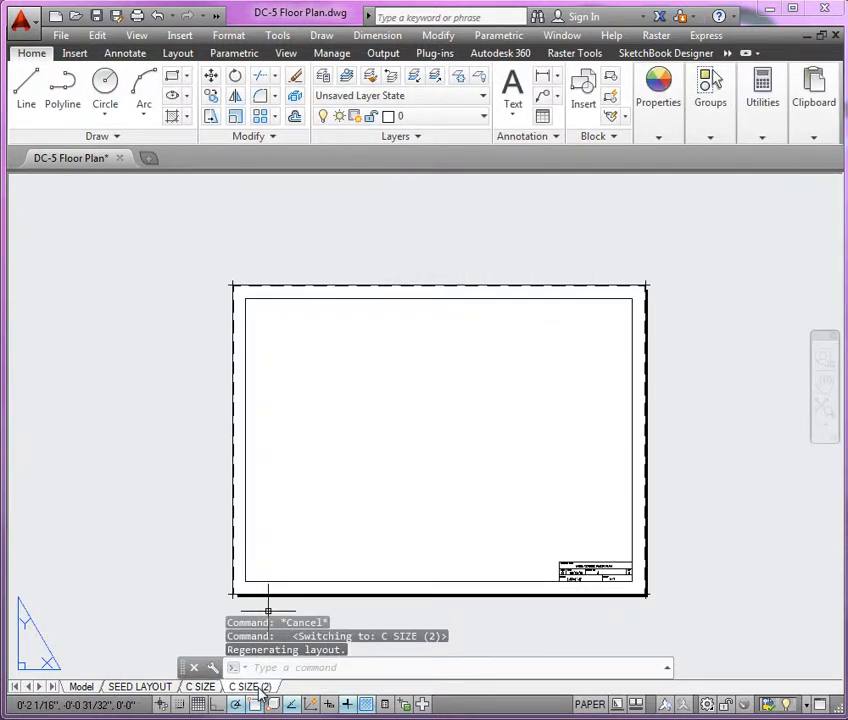
pyautogui.doubleClick(259, 688)
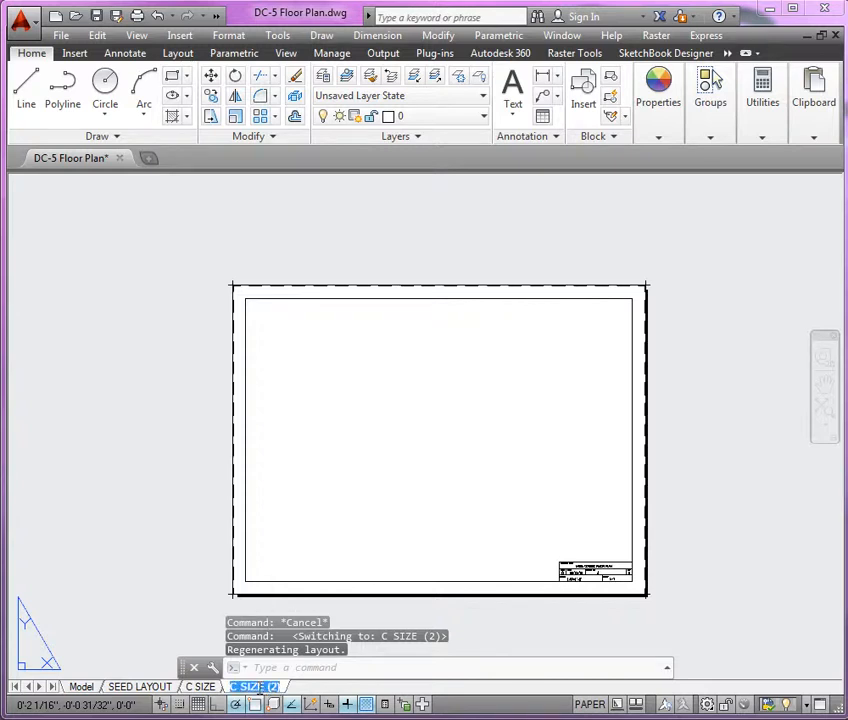
pyautogui.write('A')
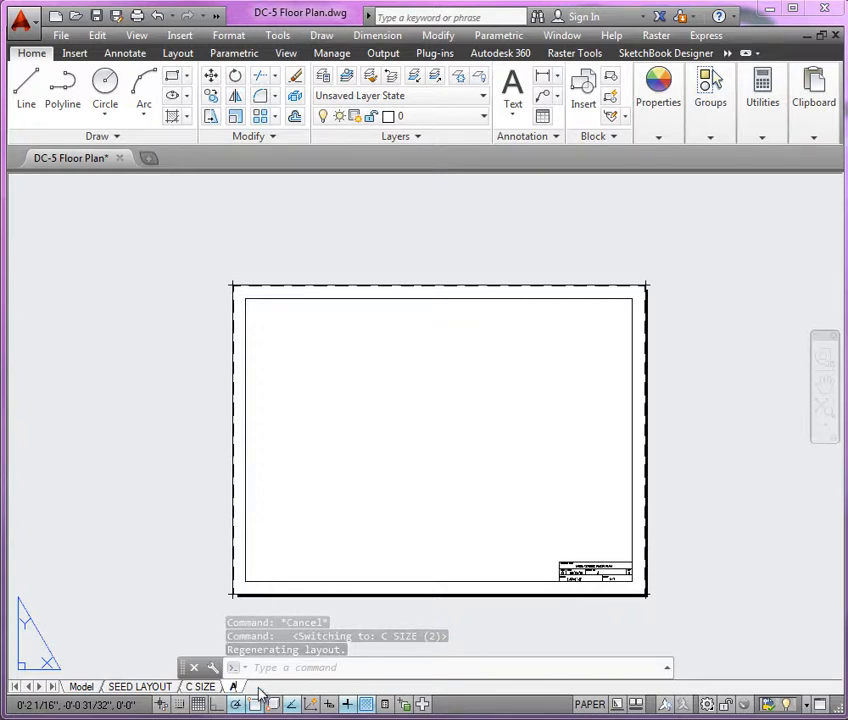
pyautogui.write('1- FLOOR PL')
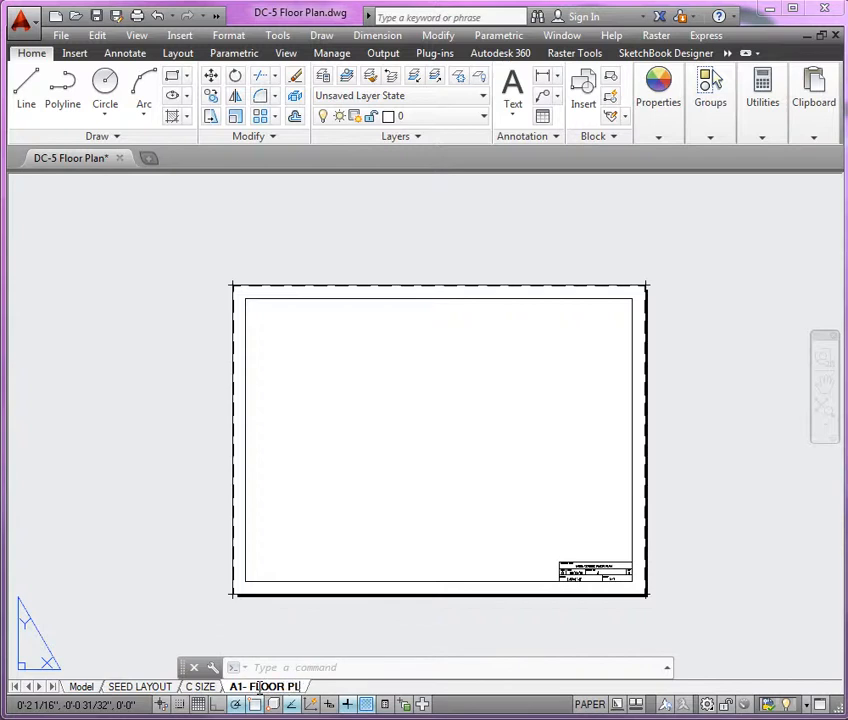
pyautogui.write('AN')
pyautogui.press('Return')
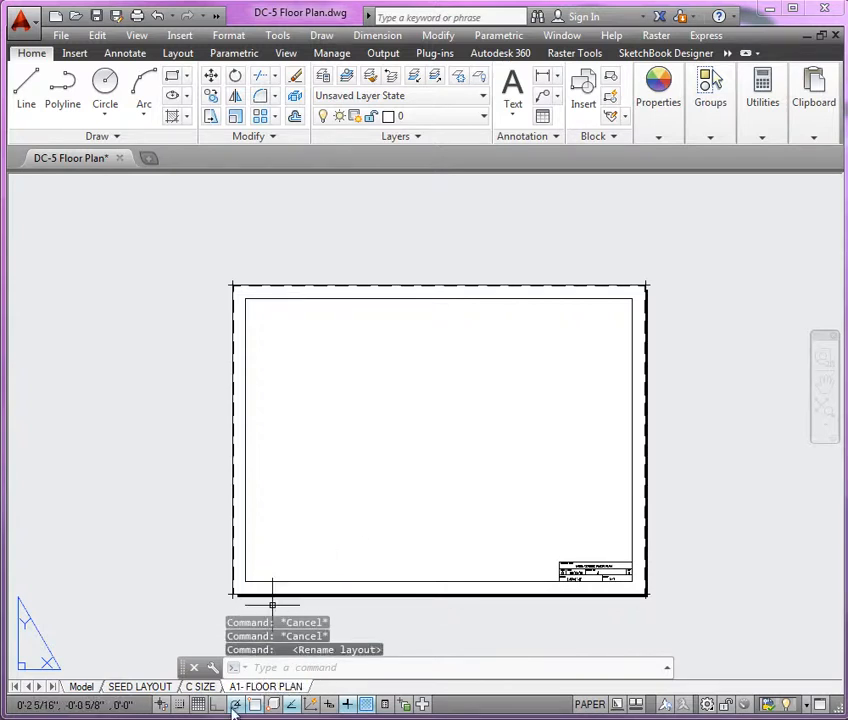
# Step: Make Viewport the current layer in the A1- FLOOR PLAN layout
pyautogui.moveTo(205, 690)
pyautogui.moveTo(536, 487); pyautogui.dragTo(538, 476, button='middle')
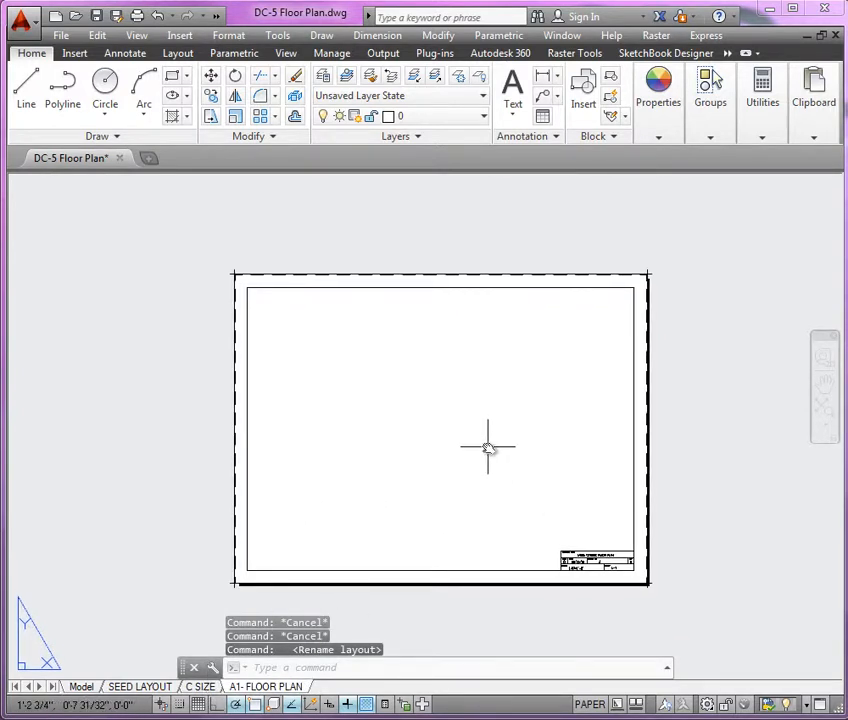
pyautogui.click(477, 118)
pyautogui.scroll(3, 486, 180)
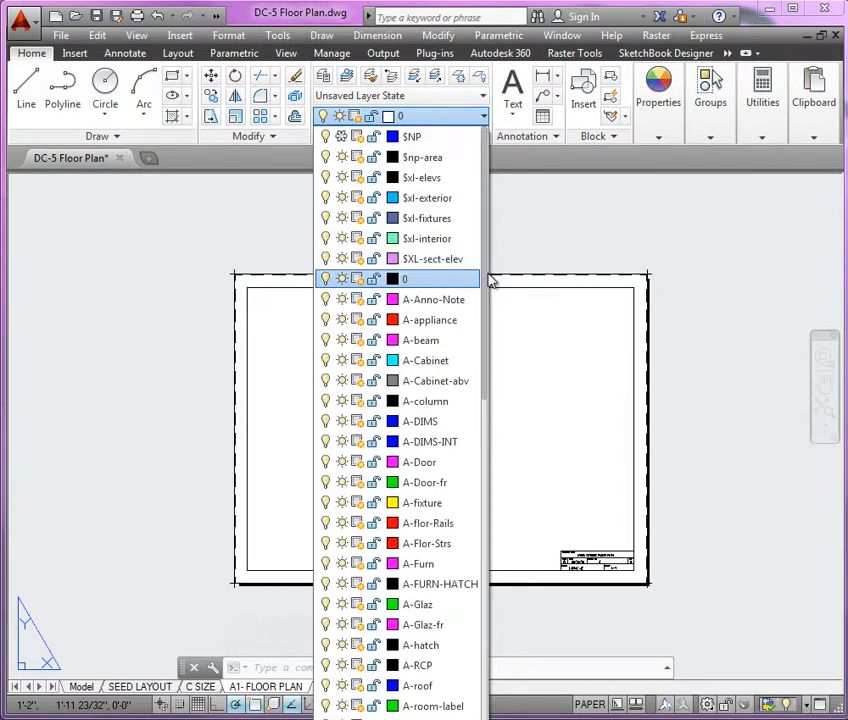
pyautogui.click(482, 117)
pyautogui.moveTo(488, 214); pyautogui.dragTo(494, 530)
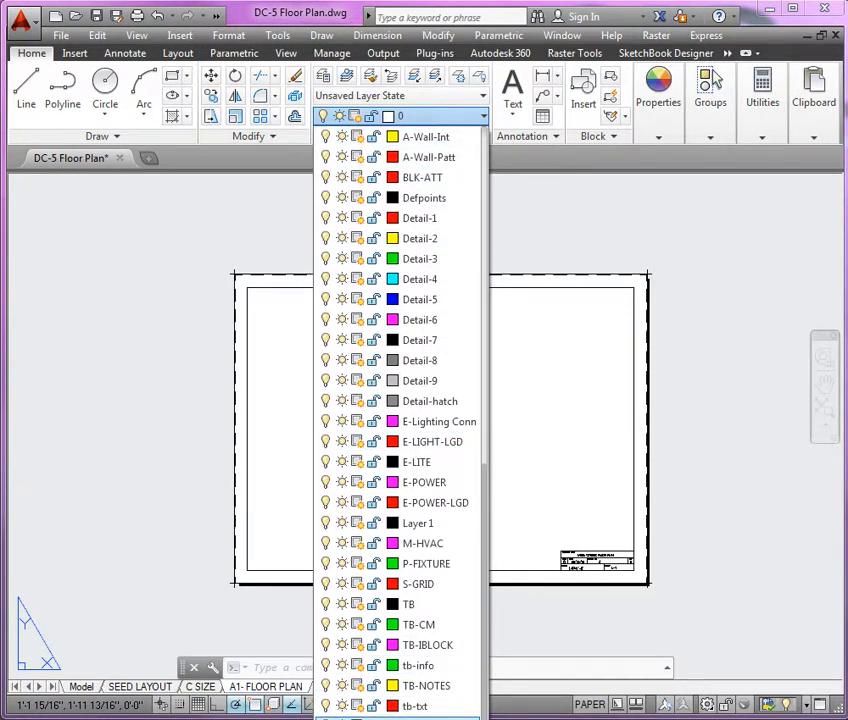
pyautogui.click(420, 716)
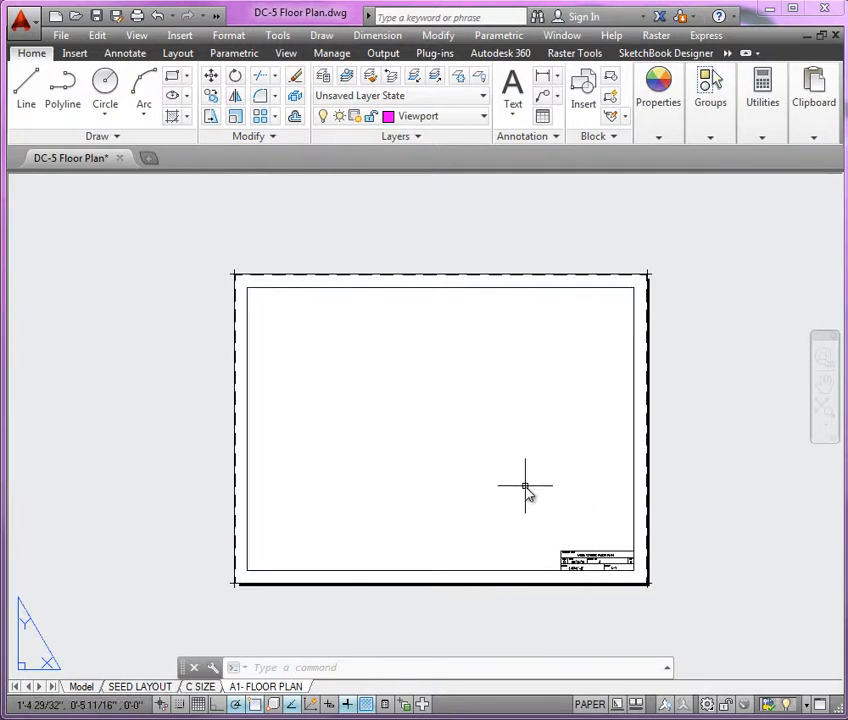
# Step: Create a rectangular viewport with MVIEW, from just inside the border's upper-left corner to the lower area left of the title block
pyautogui.scroll(8, 606, 577)
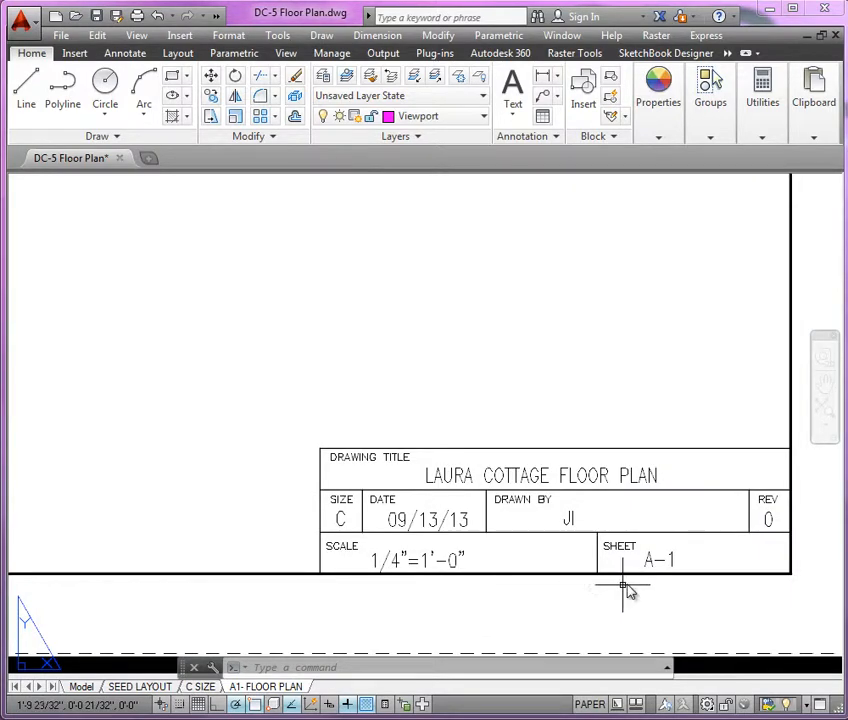
pyautogui.scroll(-5, 670, 602)
pyautogui.scroll(-3, 703, 597)
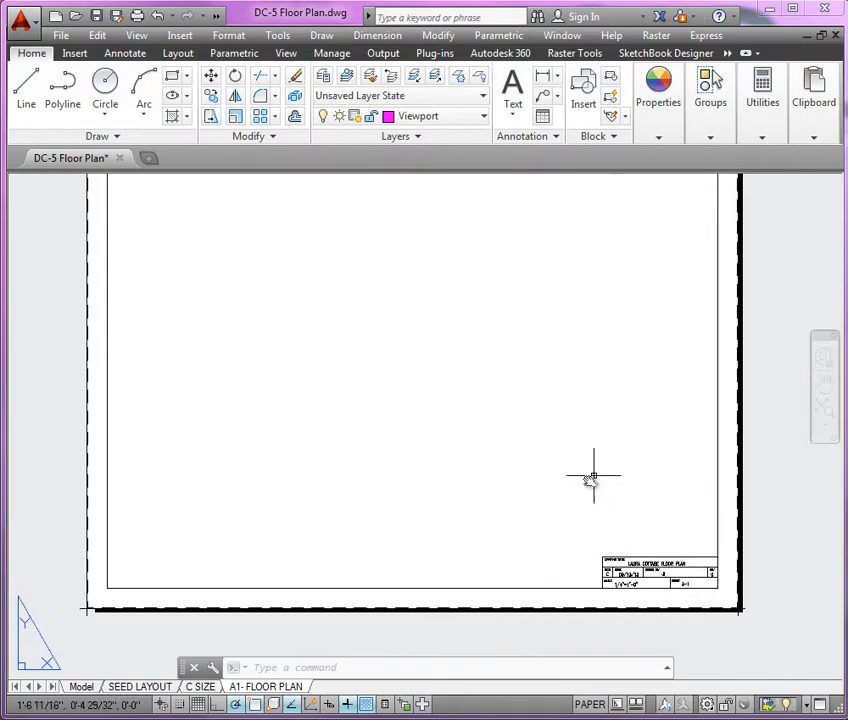
pyautogui.moveTo(592, 473); pyautogui.dragTo(548, 533, button='middle')
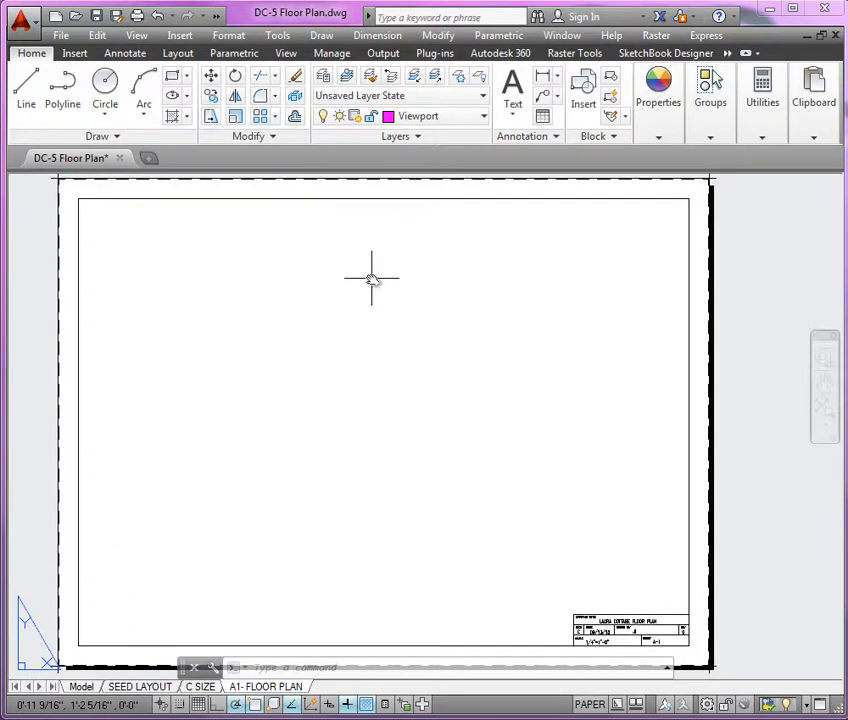
pyautogui.write('MV')
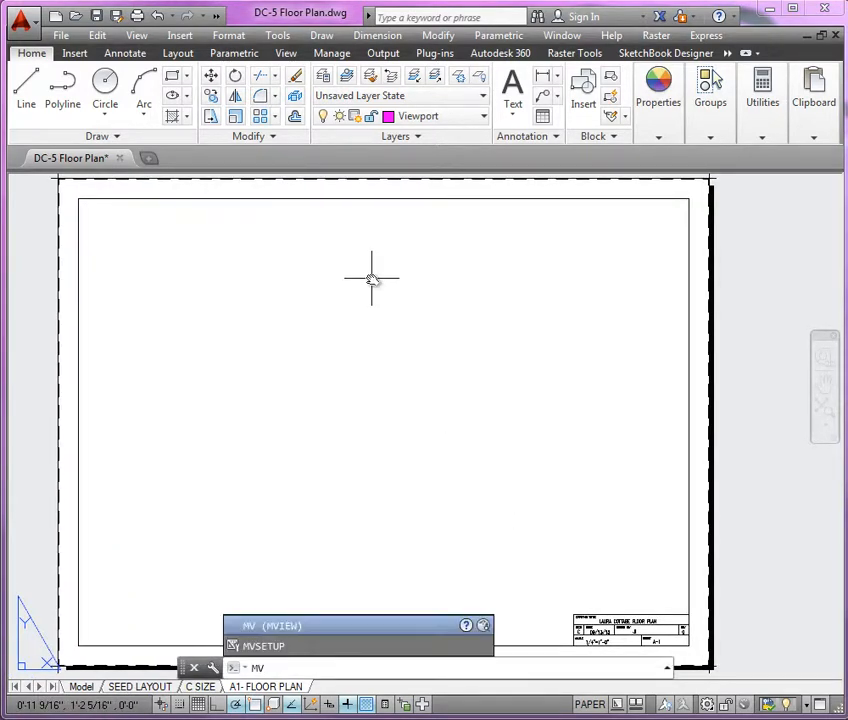
pyautogui.press('Return')
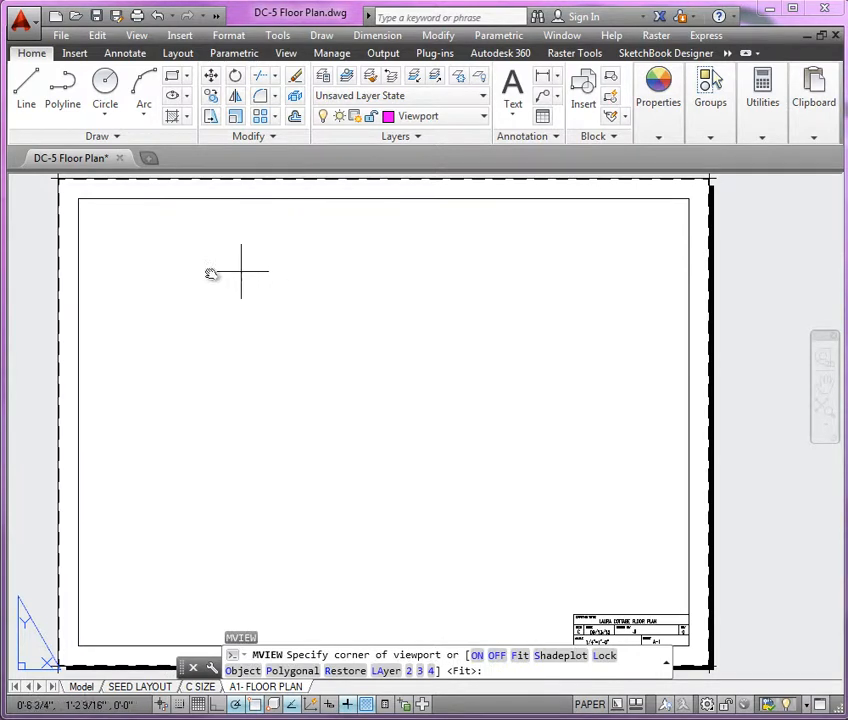
pyautogui.click(110, 227)
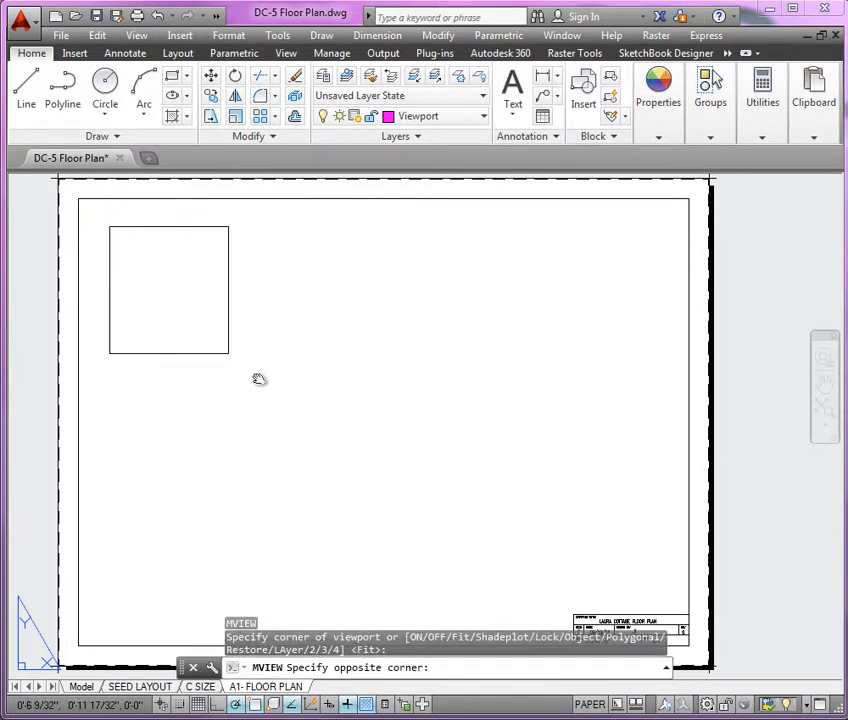
pyautogui.click(518, 609)
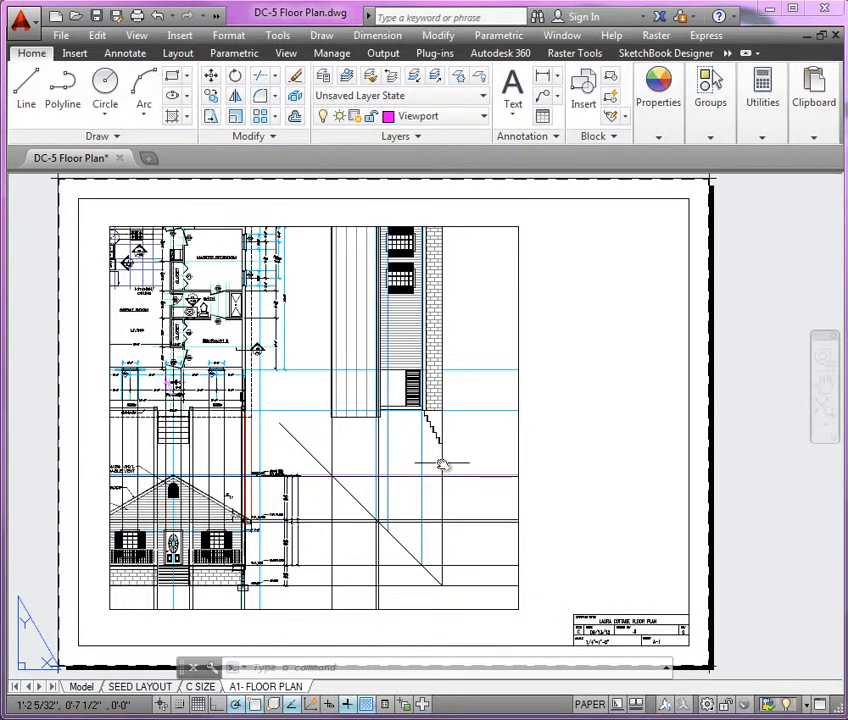
# Step: In model space, freeze the layers $XL-sect-elev, $xl-interior, $xl-fixtures, $xl-exterior, $xl-elevs and $np-area
pyautogui.click(82, 687)
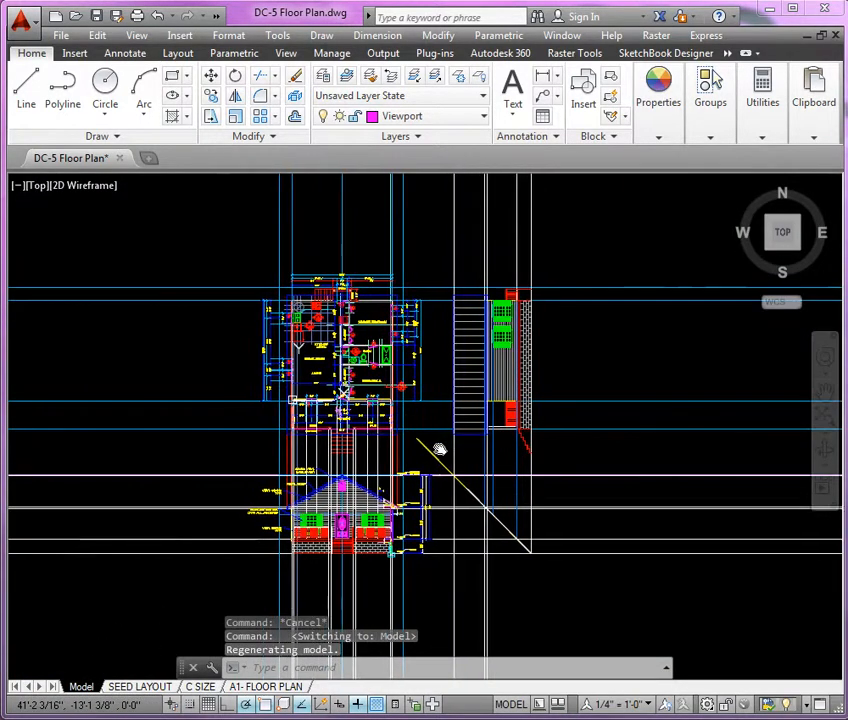
pyautogui.scroll(-2, 439, 440)
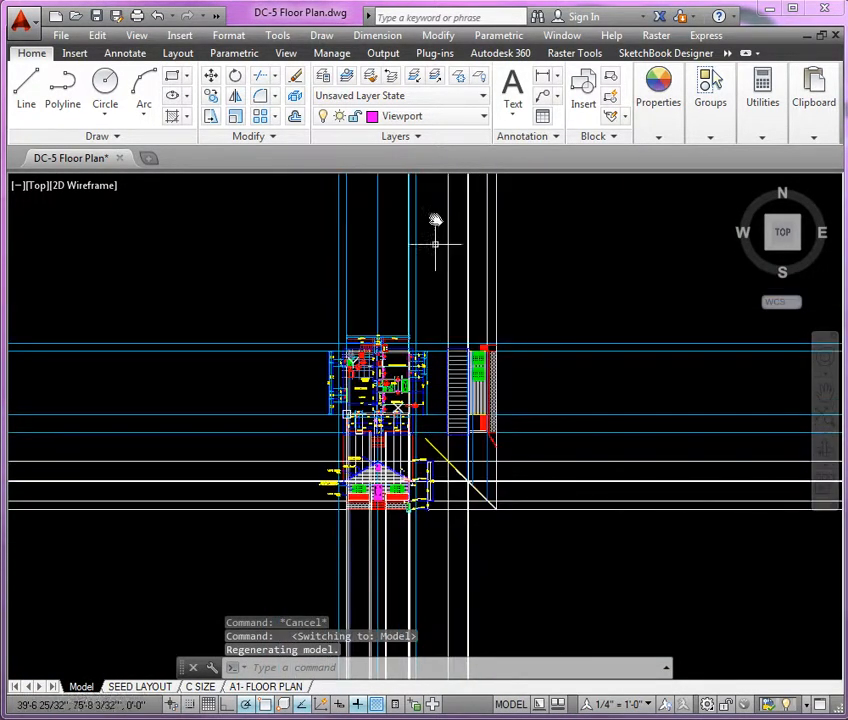
pyautogui.click(484, 119)
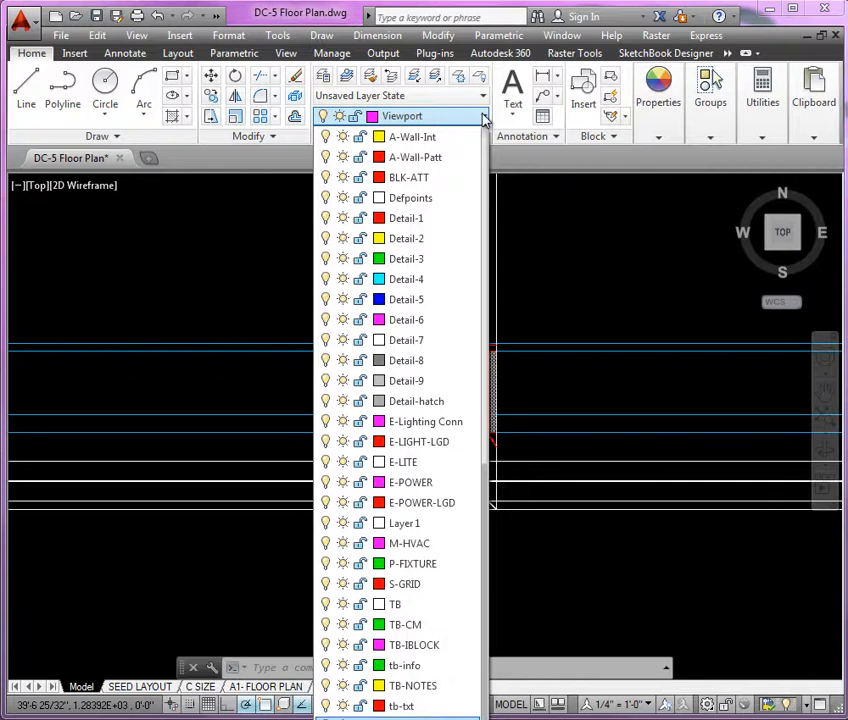
pyautogui.scroll(10, 493, 181)
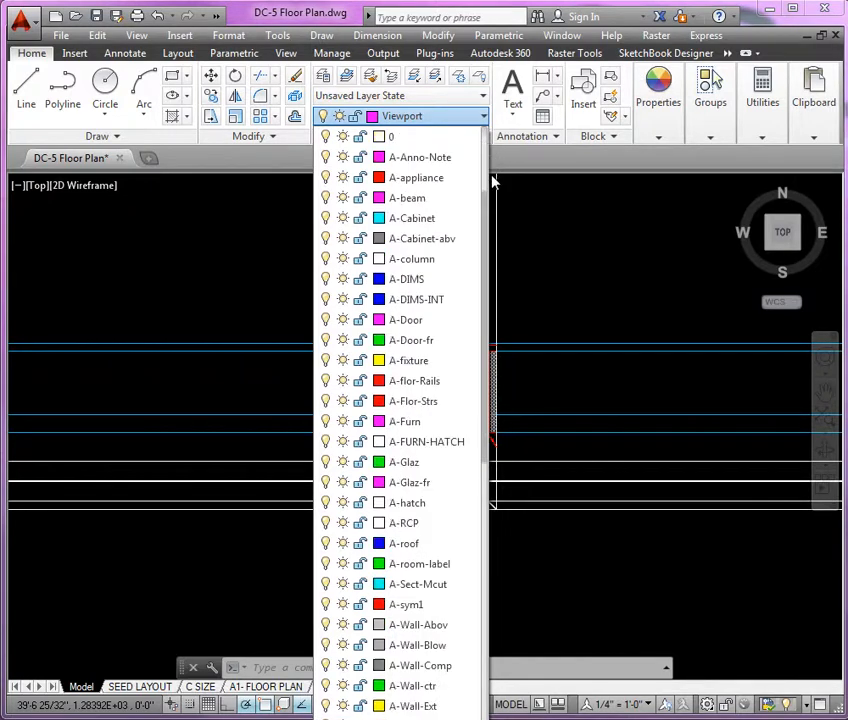
pyautogui.moveTo(490, 385); pyautogui.dragTo(443, 255)
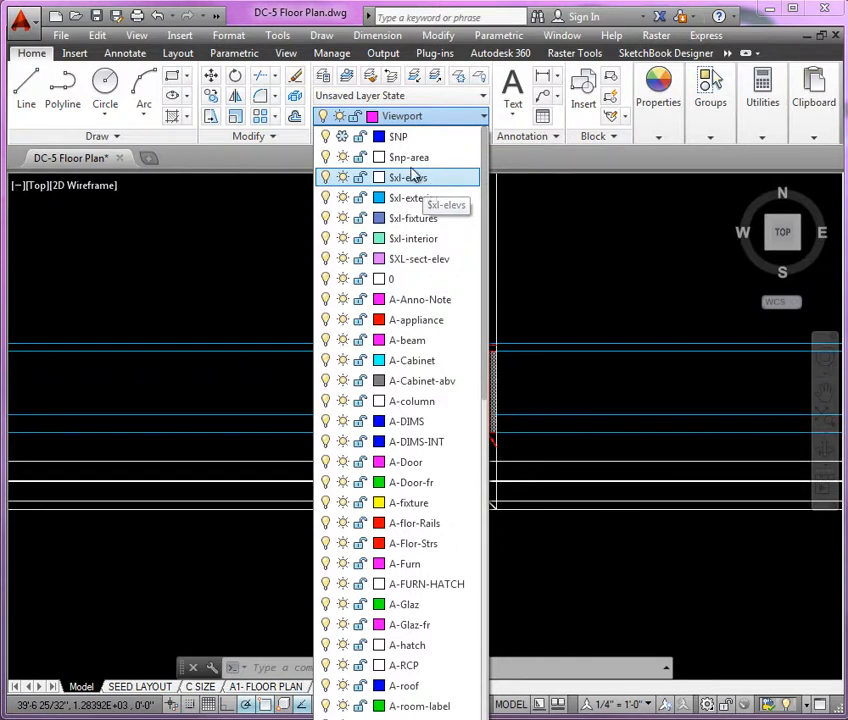
pyautogui.click(343, 258)
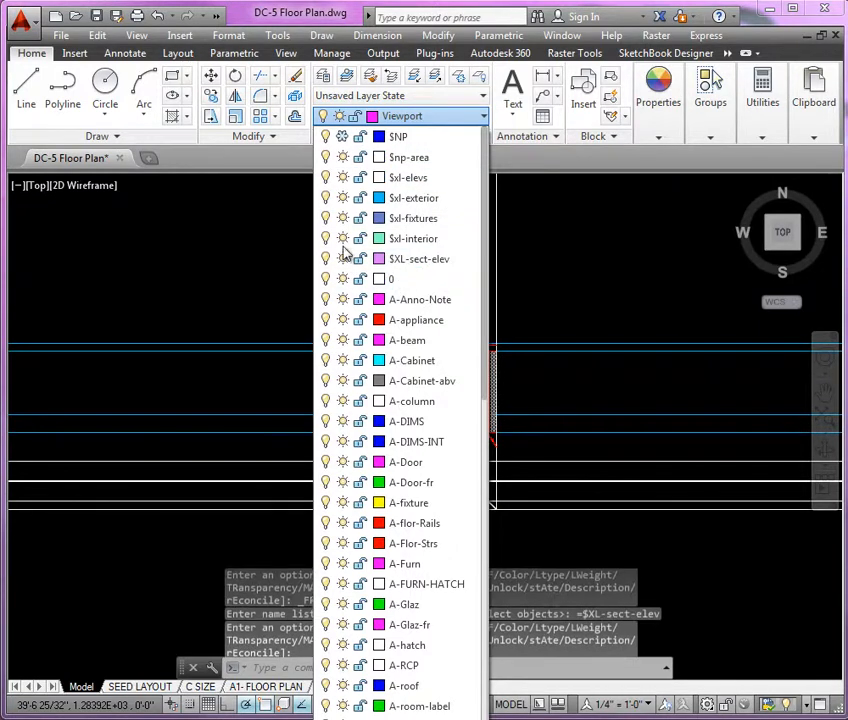
pyautogui.click(343, 238)
pyautogui.click(343, 218)
pyautogui.click(343, 197)
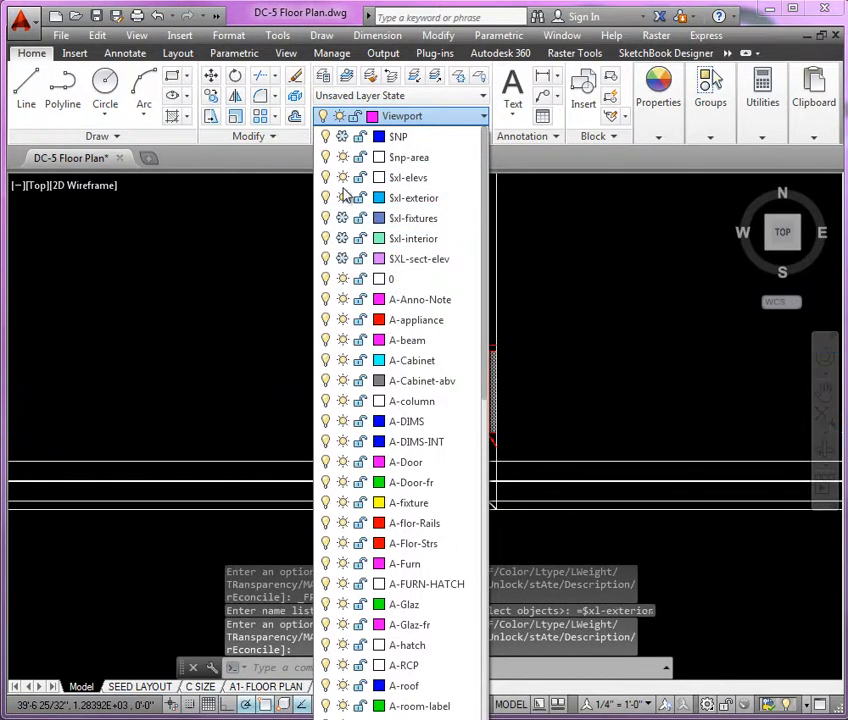
pyautogui.click(343, 177)
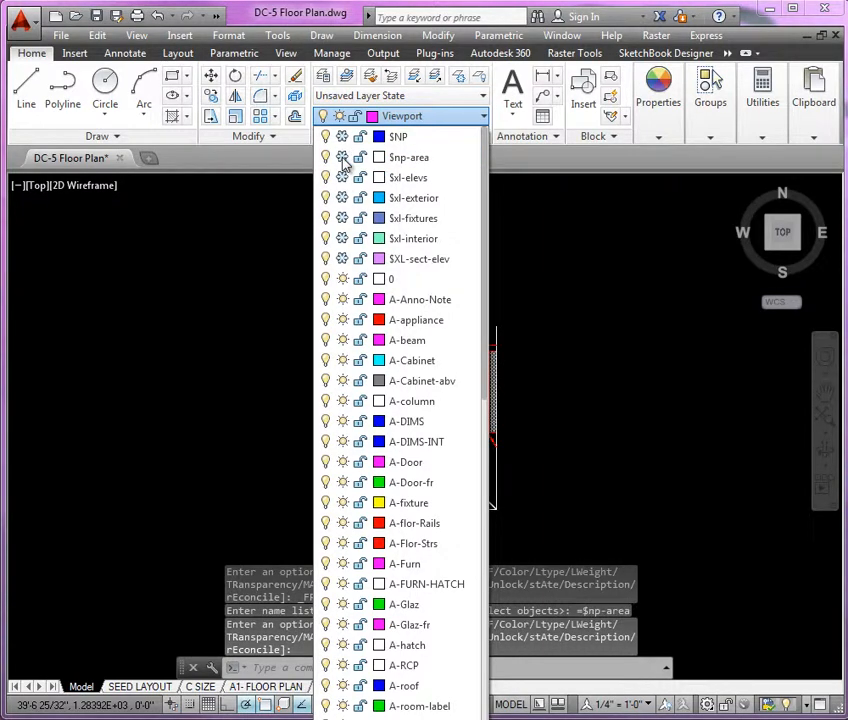
pyautogui.click(628, 288)
# Step: Return to the A1- FLOOR PLAN layout, check the title block's scale, and activate model space inside the viewport
pyautogui.moveTo(634, 371); pyautogui.dragTo(606, 346, button='middle')
pyautogui.scroll(1, 572, 359)
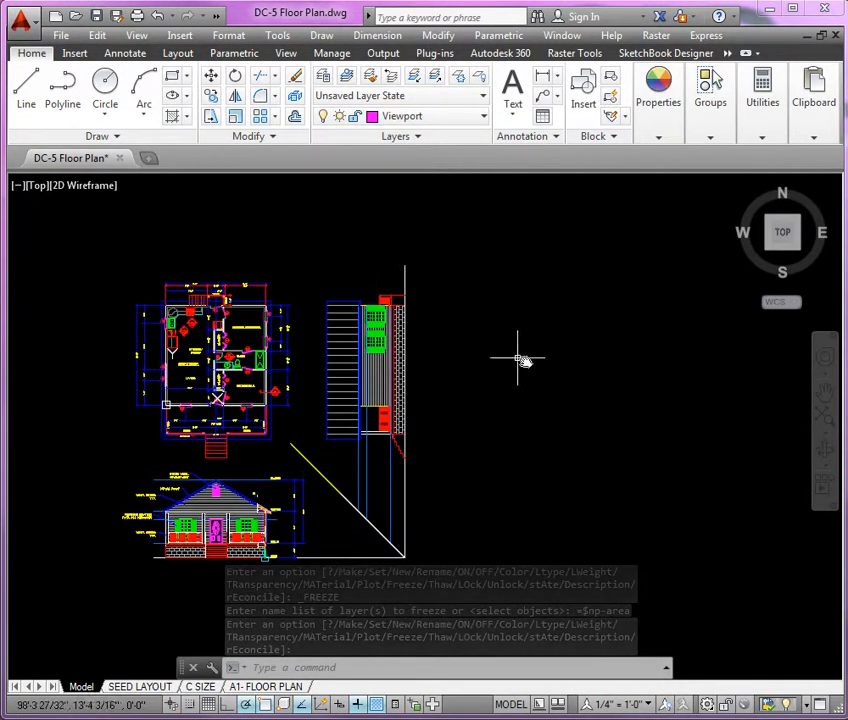
pyautogui.moveTo(518, 358); pyautogui.dragTo(606, 350, button='middle')
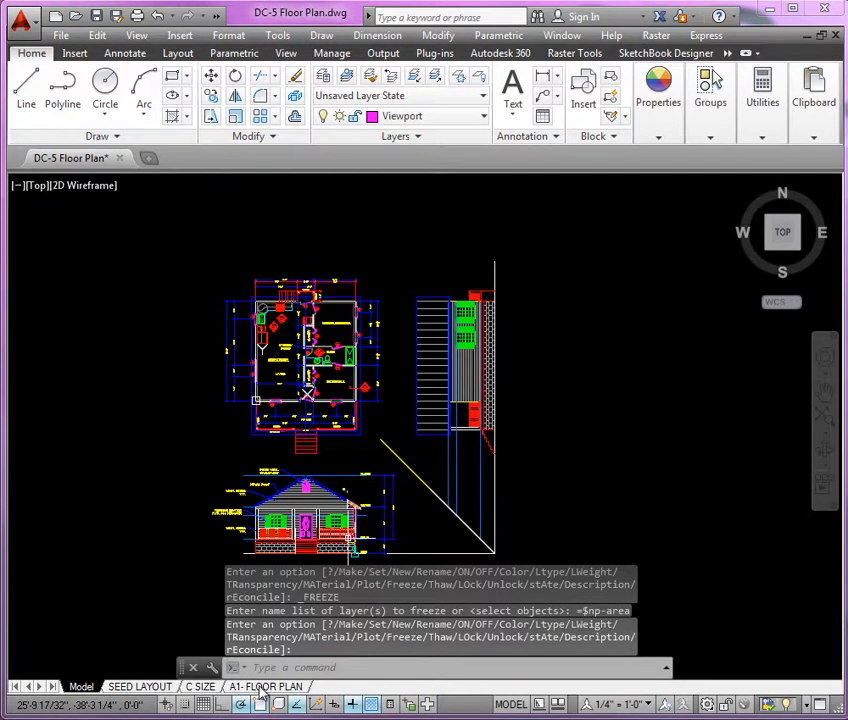
pyautogui.click(263, 687)
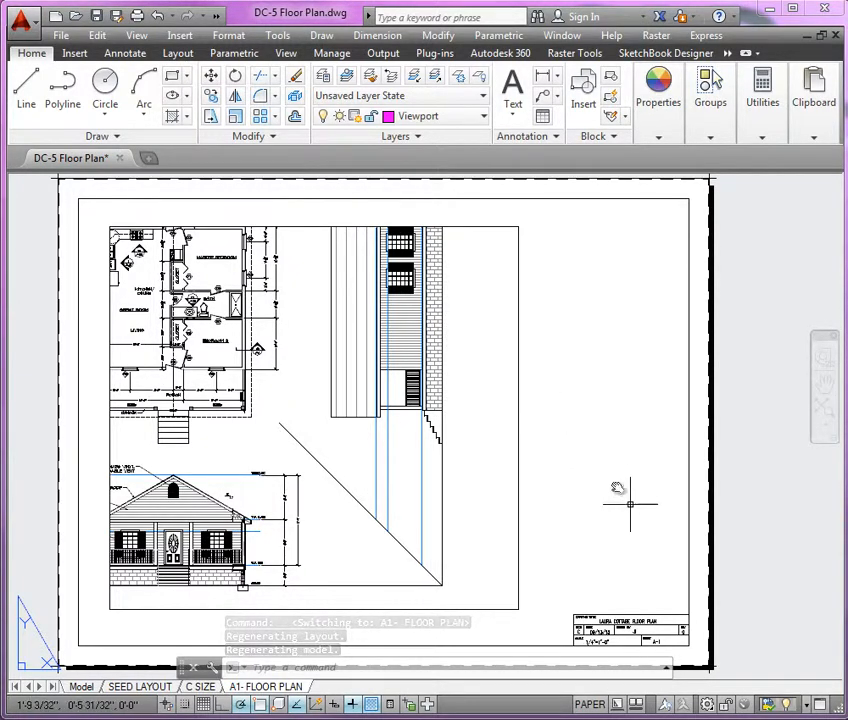
pyautogui.scroll(6, 630, 505)
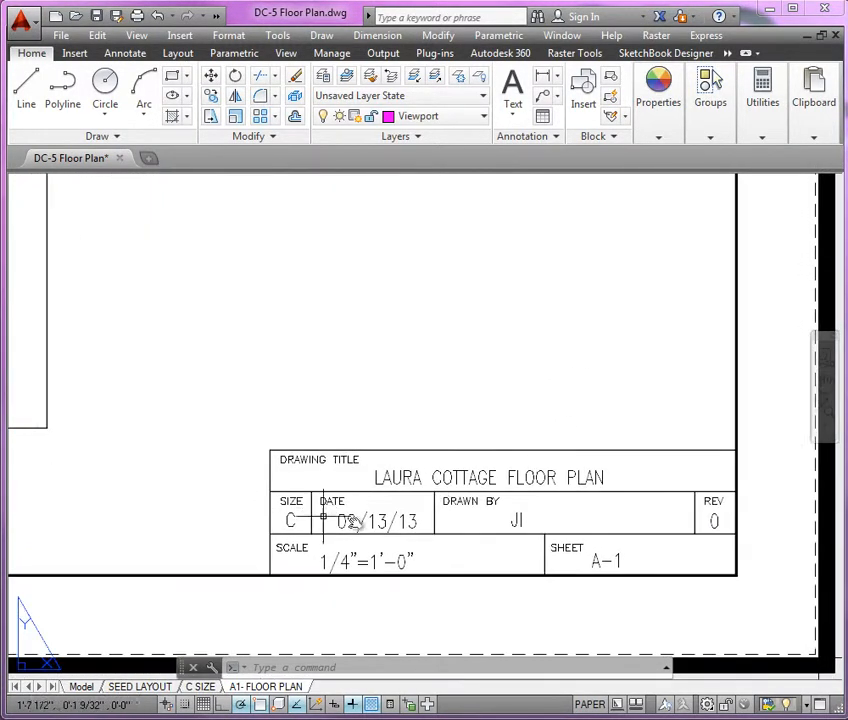
pyautogui.scroll(-4, 530, 505)
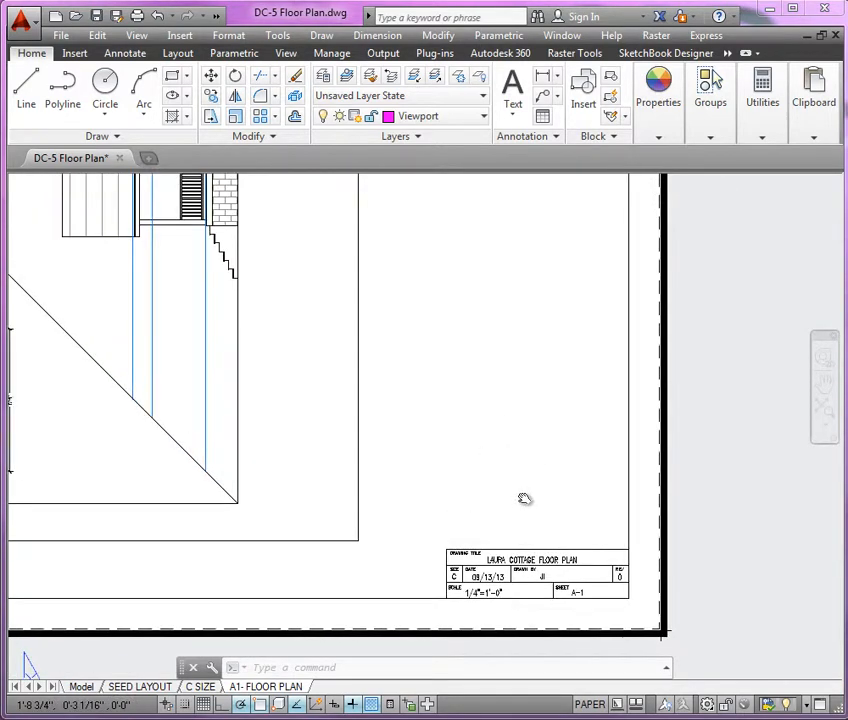
pyautogui.moveTo(524, 498); pyautogui.dragTo(526, 498, button='middle')
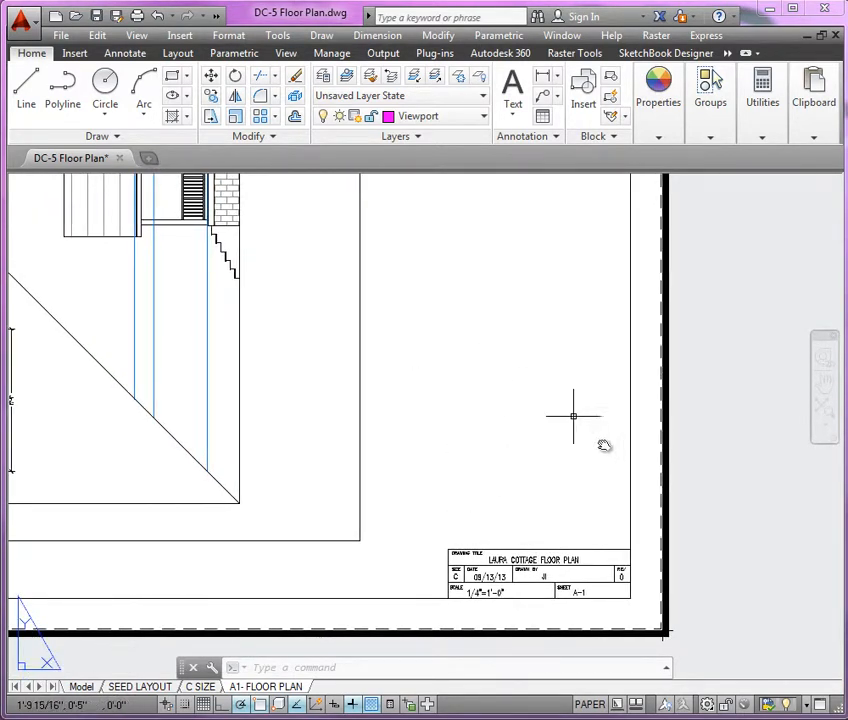
pyautogui.scroll(-3, 562, 485)
pyautogui.scroll(2, 522, 443)
pyautogui.moveTo(522, 443); pyautogui.dragTo(520, 481, button='middle')
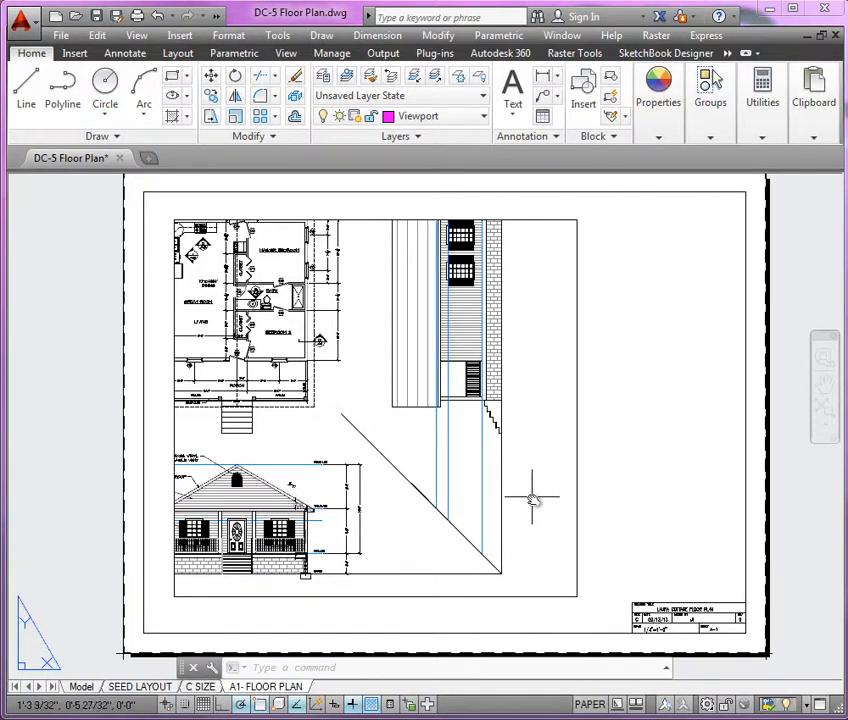
pyautogui.doubleClick(557, 357)
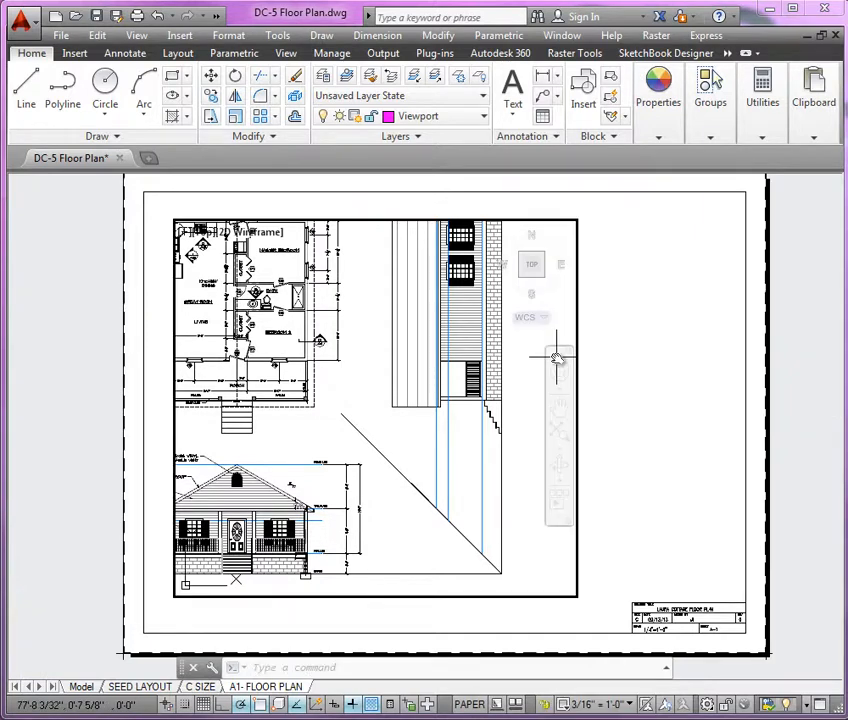
# Step: Toggle between paper space and the viewport's model space, leaving model space active inside the viewport
pyautogui.doubleClick(608, 345)
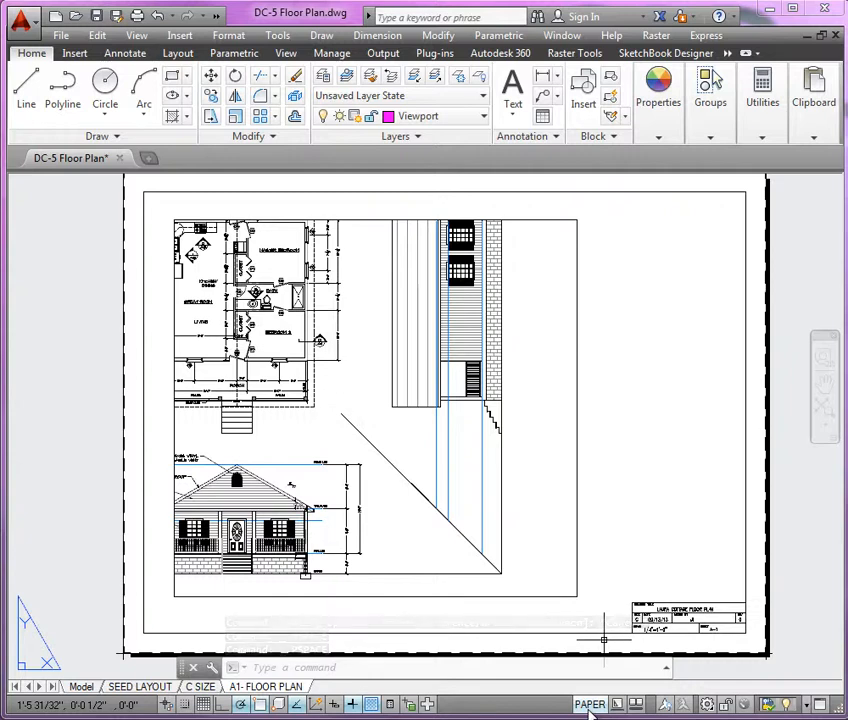
pyautogui.rightClick(538, 708)
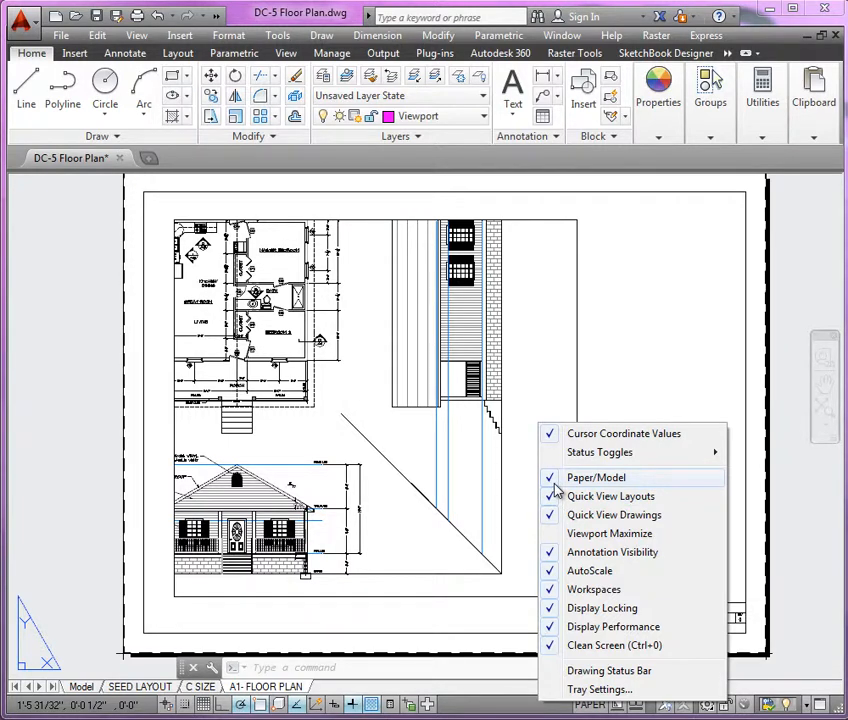
pyautogui.click(526, 712)
pyautogui.click(600, 705)
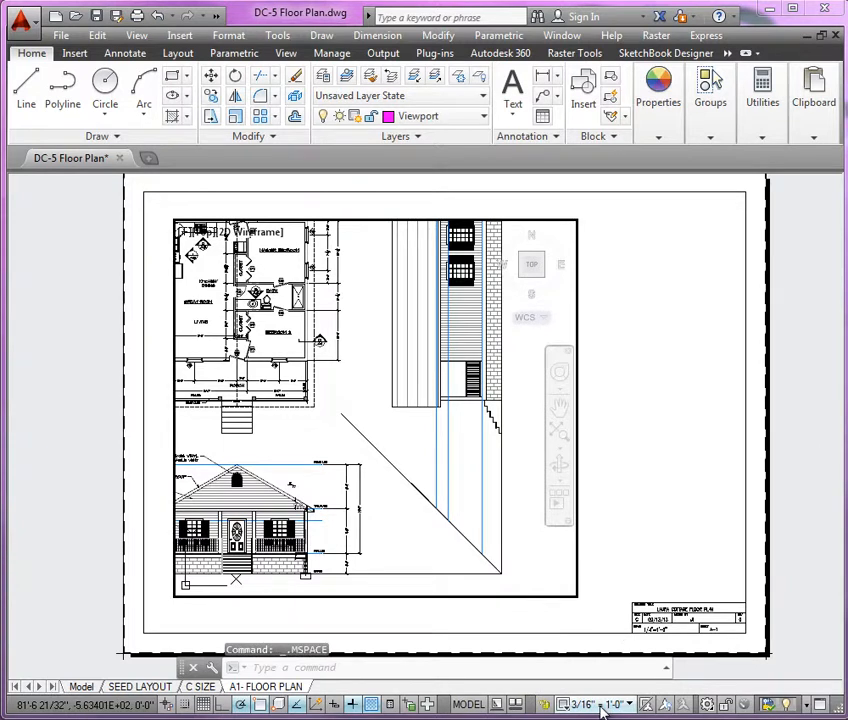
pyautogui.click(466, 706)
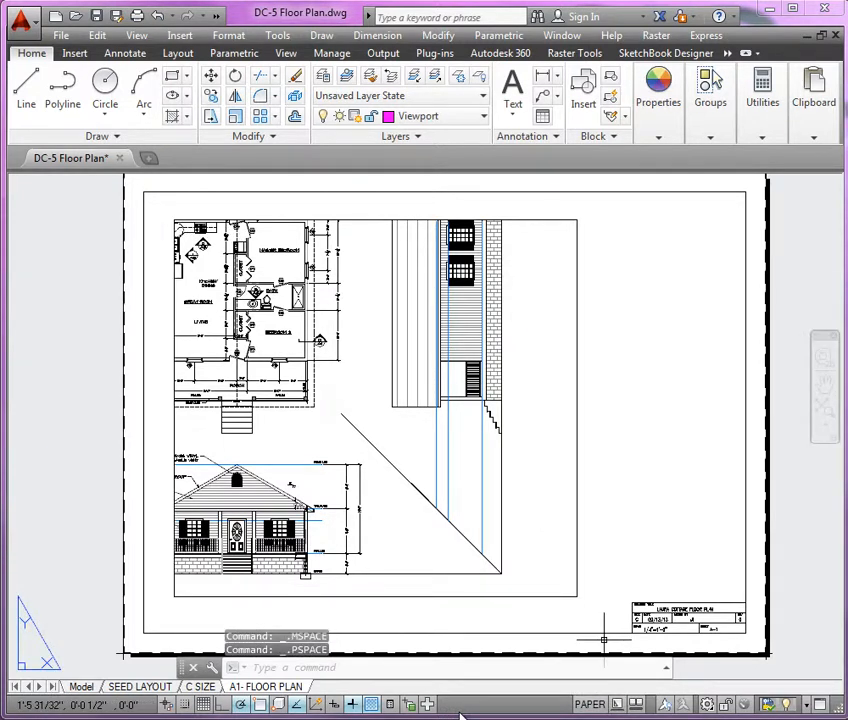
pyautogui.doubleClick(545, 567)
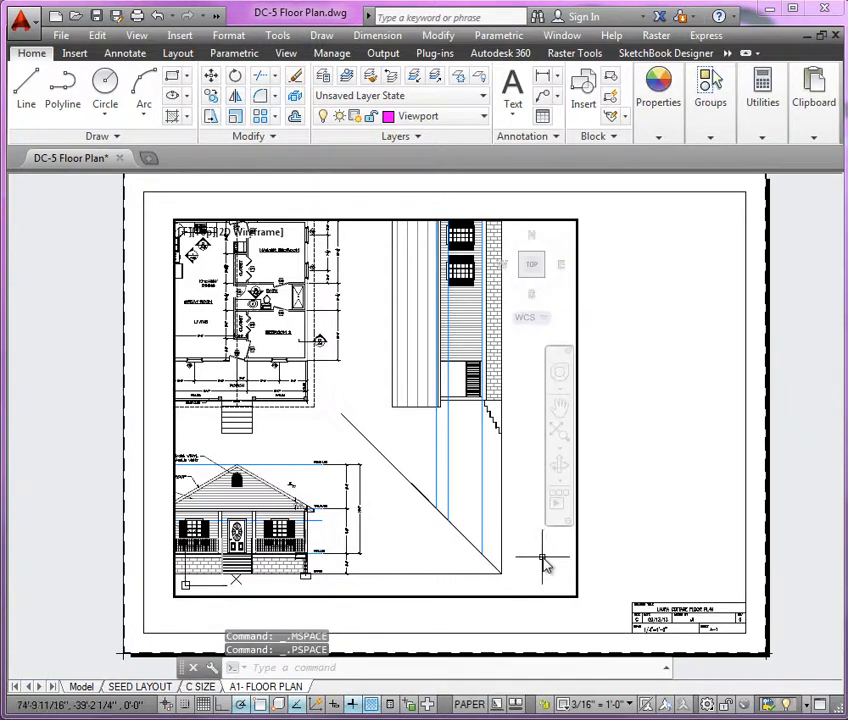
# Step: Set the viewport scale to 1/4" = 1'-0" and center the cottage floor plan within the viewport
pyautogui.click(615, 705)
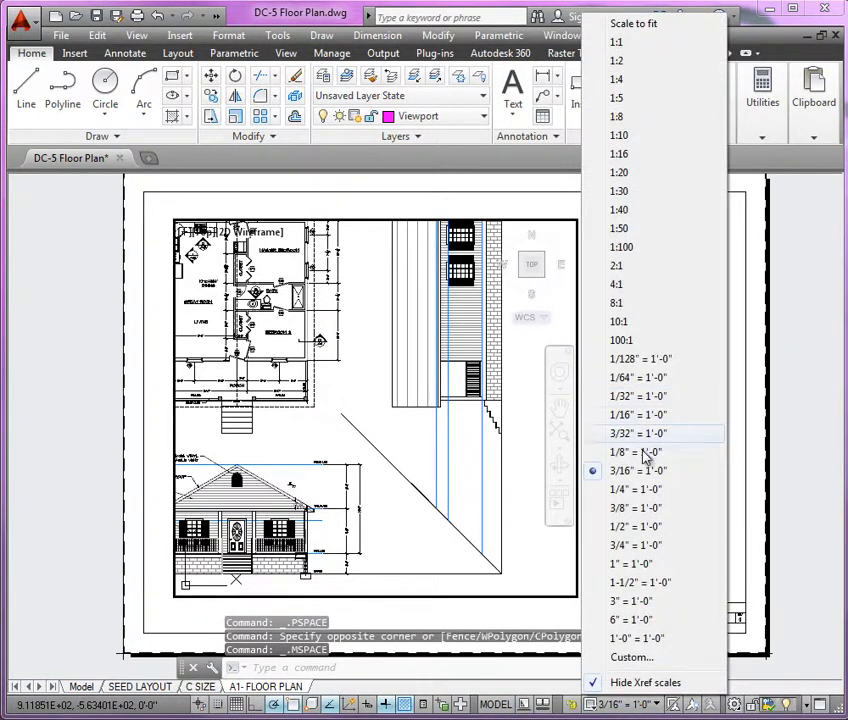
pyautogui.click(648, 489)
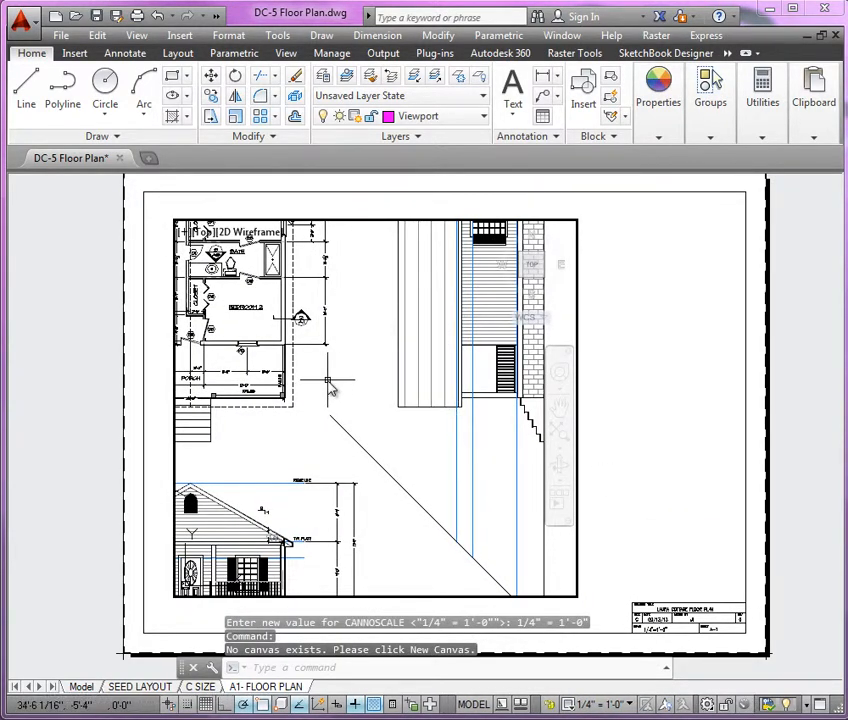
pyautogui.moveTo(331, 390)
pyautogui.mouseDown(button='middle')
pyautogui.moveTo(373, 413)
pyautogui.moveTo(427, 421)
pyautogui.moveTo(494, 478)
pyautogui.moveTo(502, 510)
pyautogui.moveTo(524, 522)
pyautogui.moveTo(516, 519)
pyautogui.mouseUp(button='middle')
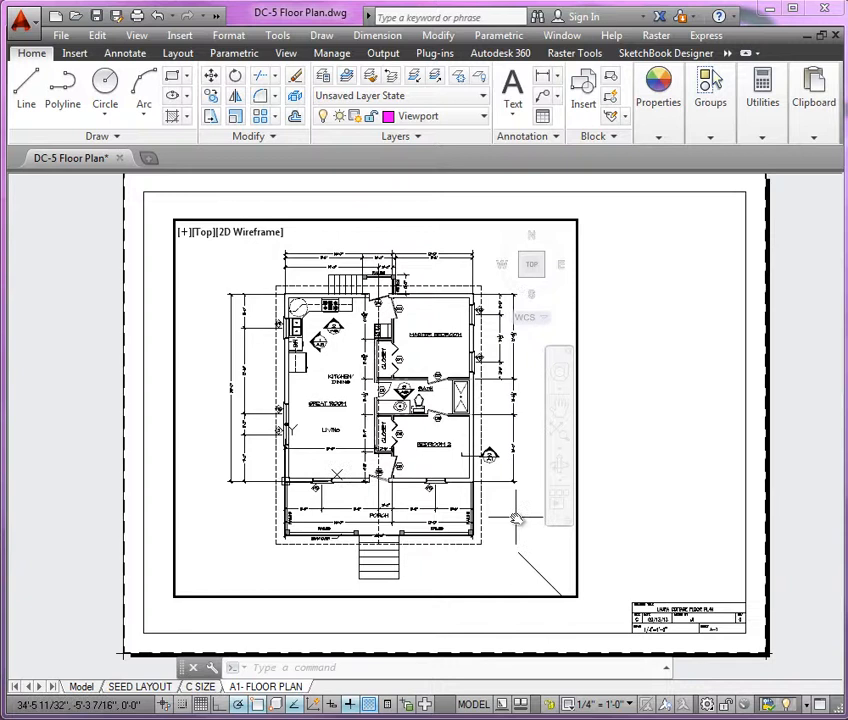
# Step: Freeze the layer of the diagonal projection line in this viewport with LAYFRZ, and lock the viewport
pyautogui.click(536, 564)
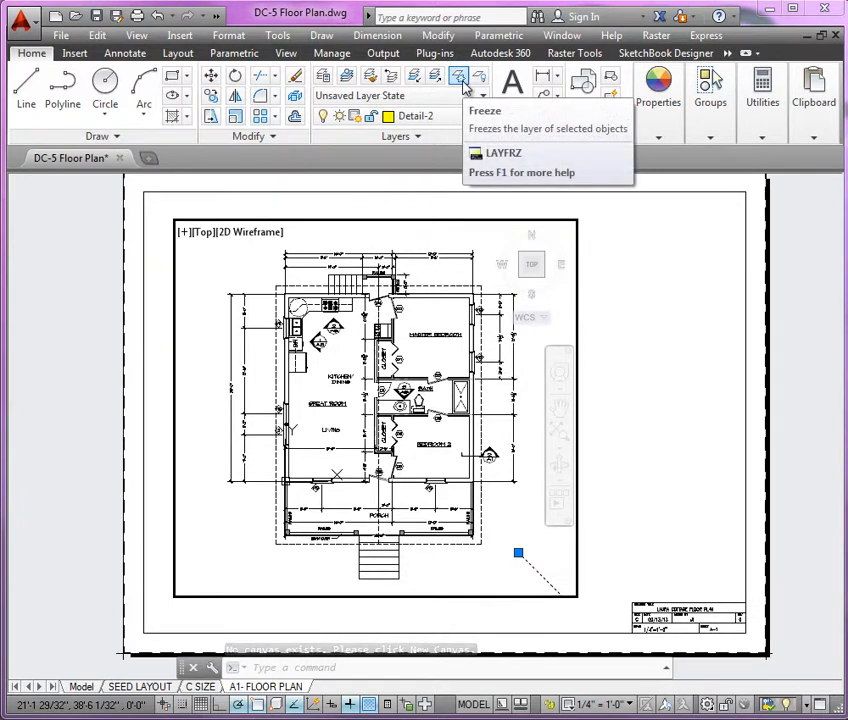
pyautogui.press('Escape')
pyautogui.press('Escape')
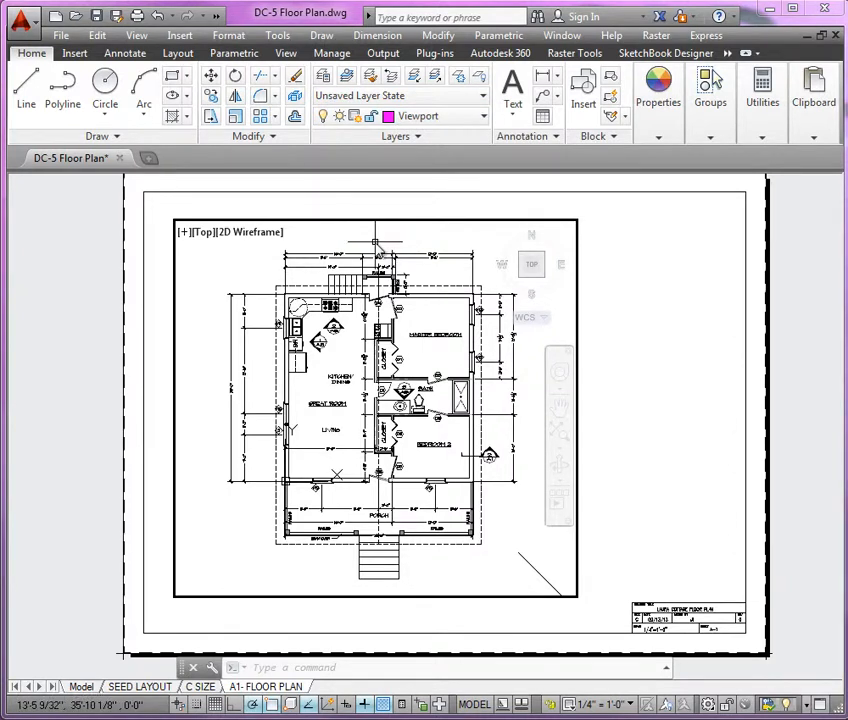
pyautogui.click(458, 76)
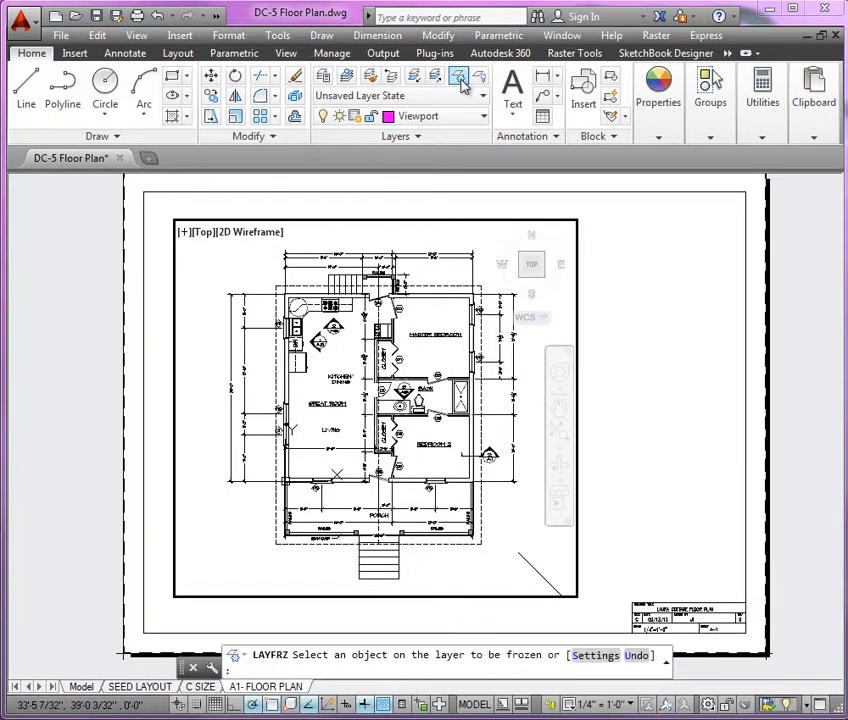
pyautogui.click(527, 557)
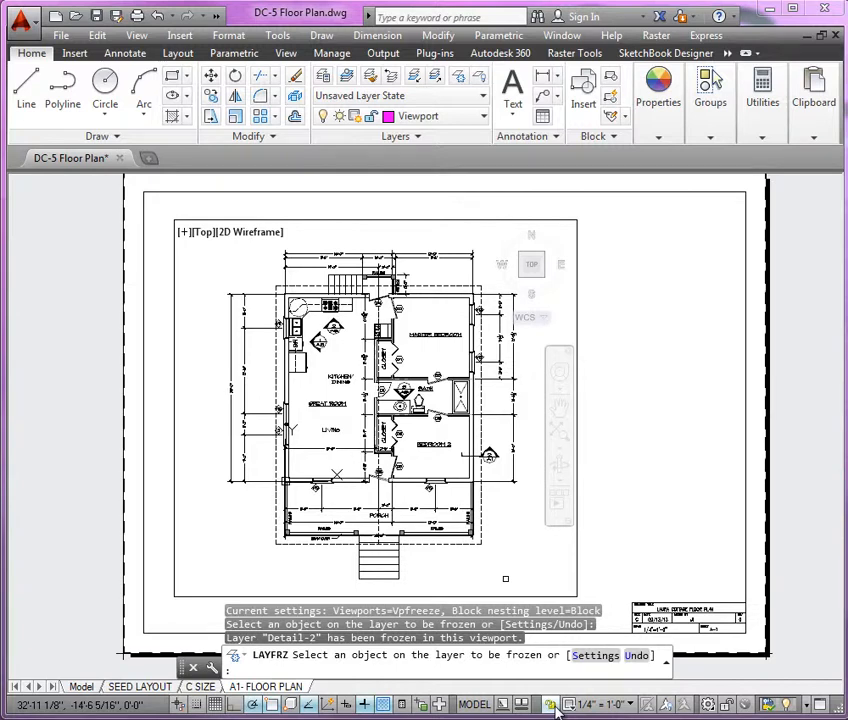
pyautogui.press('Escape')
pyautogui.press('Escape')
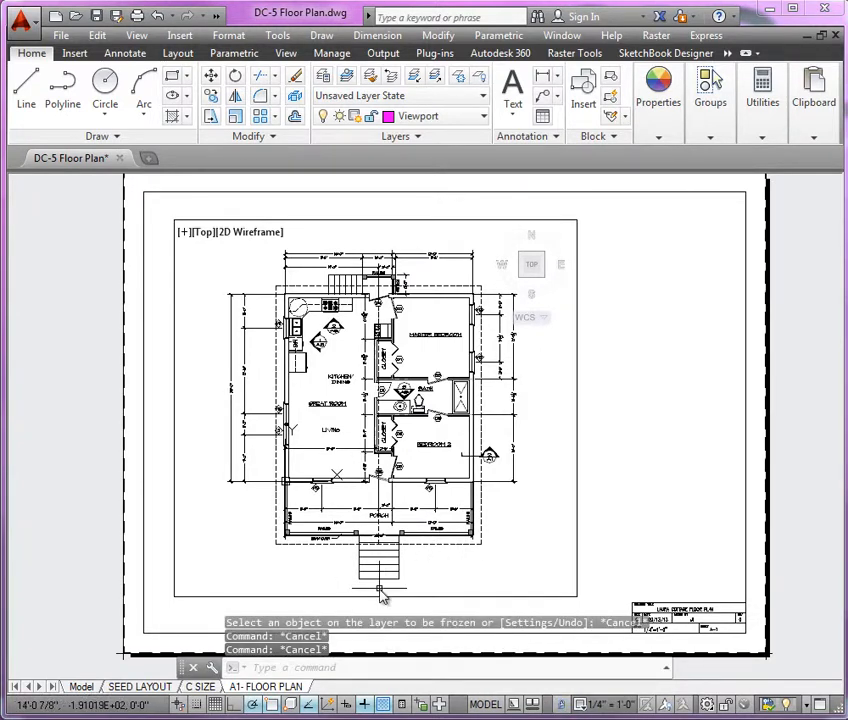
# Step: Freeze the layers of the porch stairs and the railing label in this viewport with LAYFRZ
pyautogui.scroll(6, 381, 596)
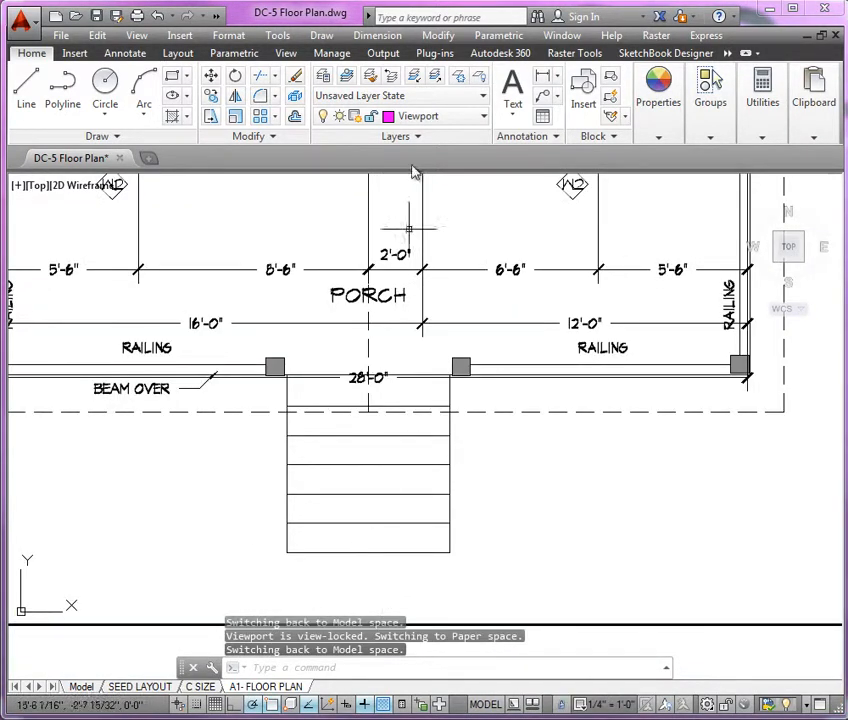
pyautogui.click(462, 88)
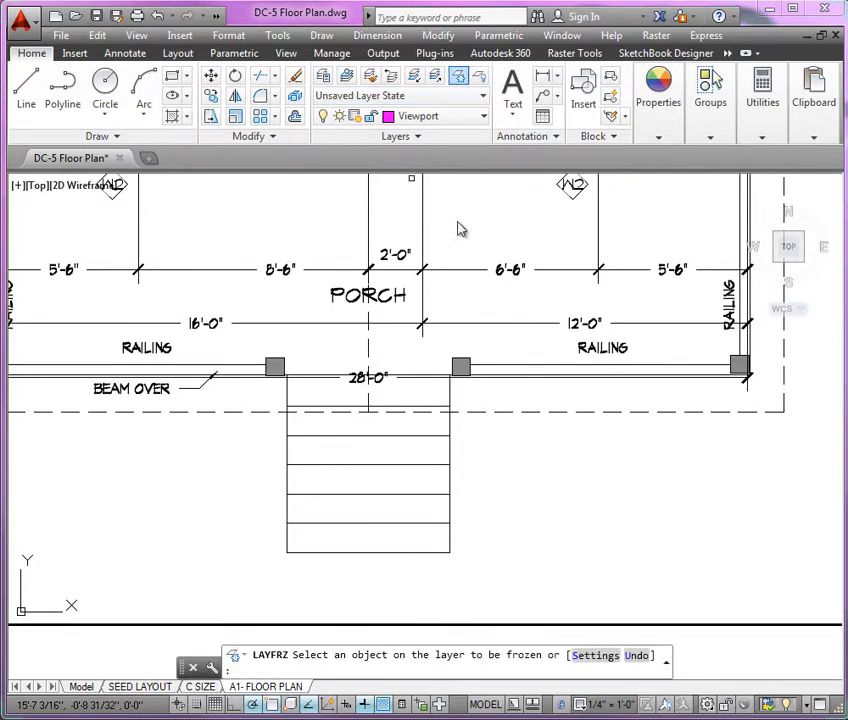
pyautogui.click(450, 506)
pyautogui.scroll(-5, 460, 512)
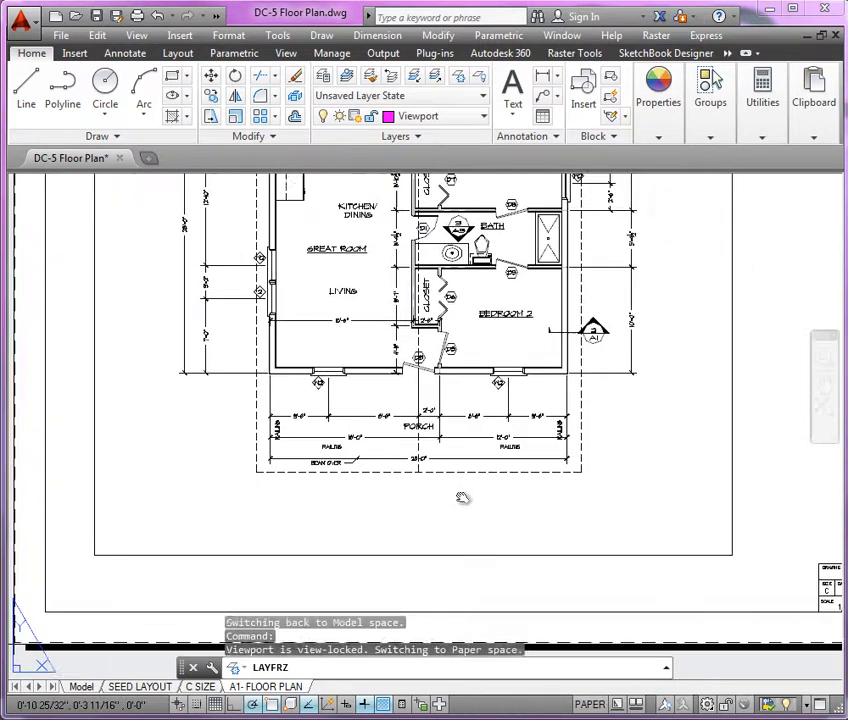
pyautogui.scroll(3, 467, 502)
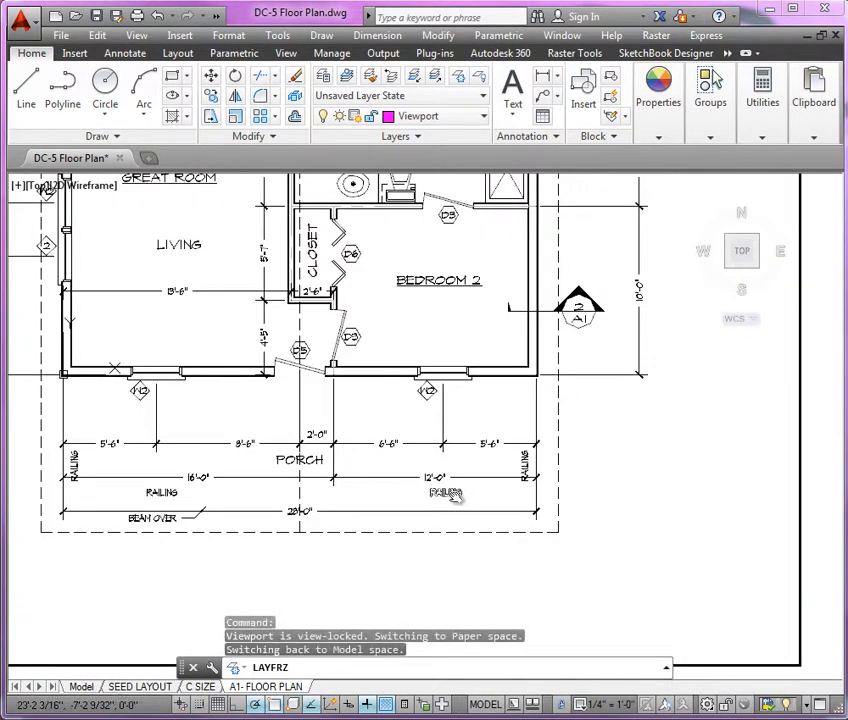
pyautogui.click(456, 497)
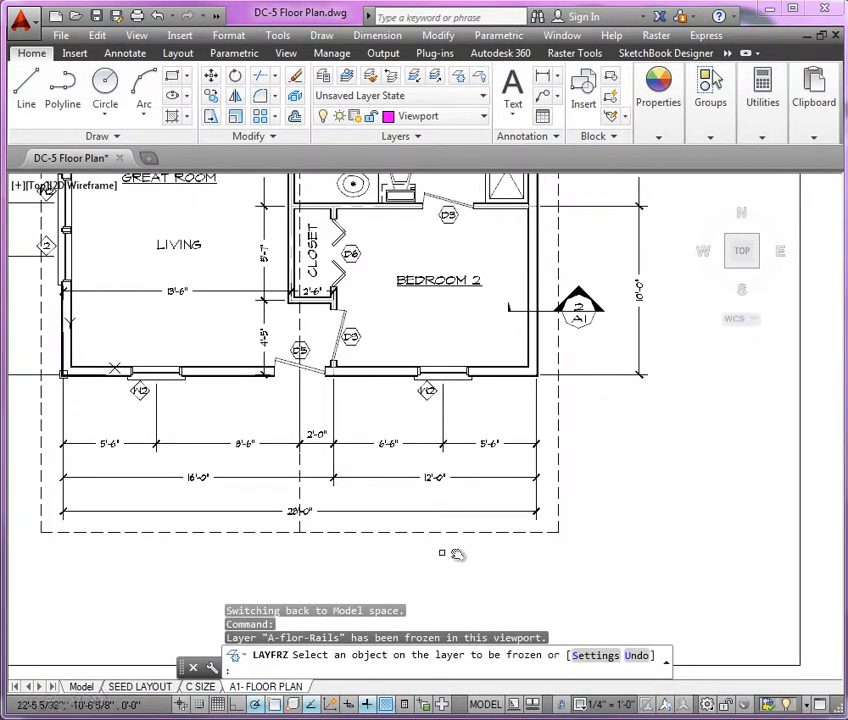
# Step: Freeze the layers of the dashed roof outline and the 2/A1 section marker beside Bedroom 2 in this viewport
pyautogui.click(448, 533)
pyautogui.moveTo(672, 470)
pyautogui.mouseDown(button='middle')
pyautogui.moveTo(736, 525)
pyautogui.moveTo(755, 634)
pyautogui.moveTo(685, 558)
pyautogui.mouseUp(button='middle')
pyautogui.scroll(-1, 749, 616)
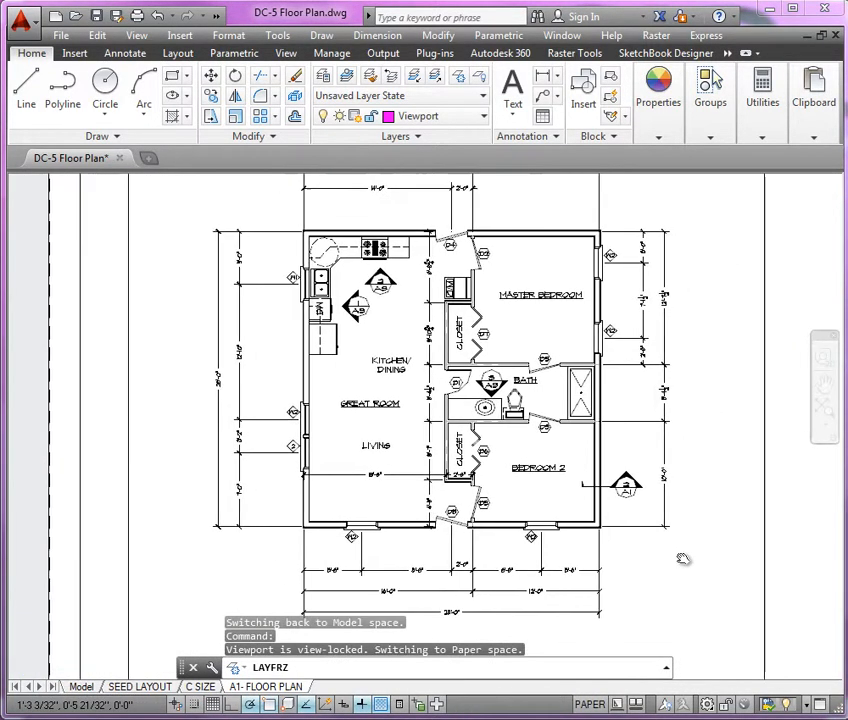
pyautogui.click(625, 483)
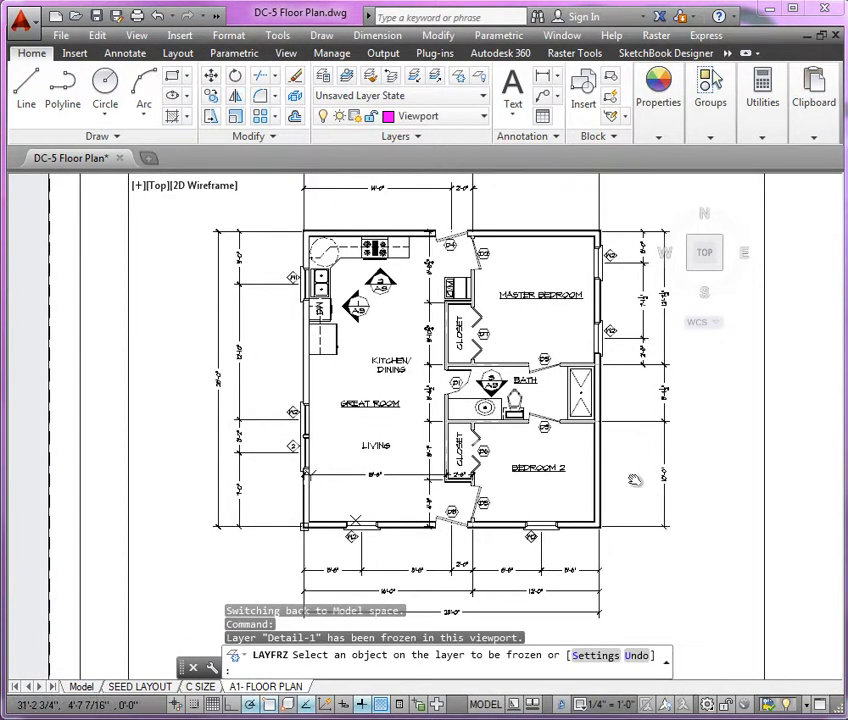
# Step: Examine the wall lines around the bedrooms and bath, comparing them with the lineweight display off and on
pyautogui.moveTo(581, 480)
pyautogui.mouseDown(button='middle')
pyautogui.moveTo(577, 500)
pyautogui.moveTo(565, 505)
pyautogui.mouseUp(button='middle')
pyautogui.scroll(3, 535, 502)
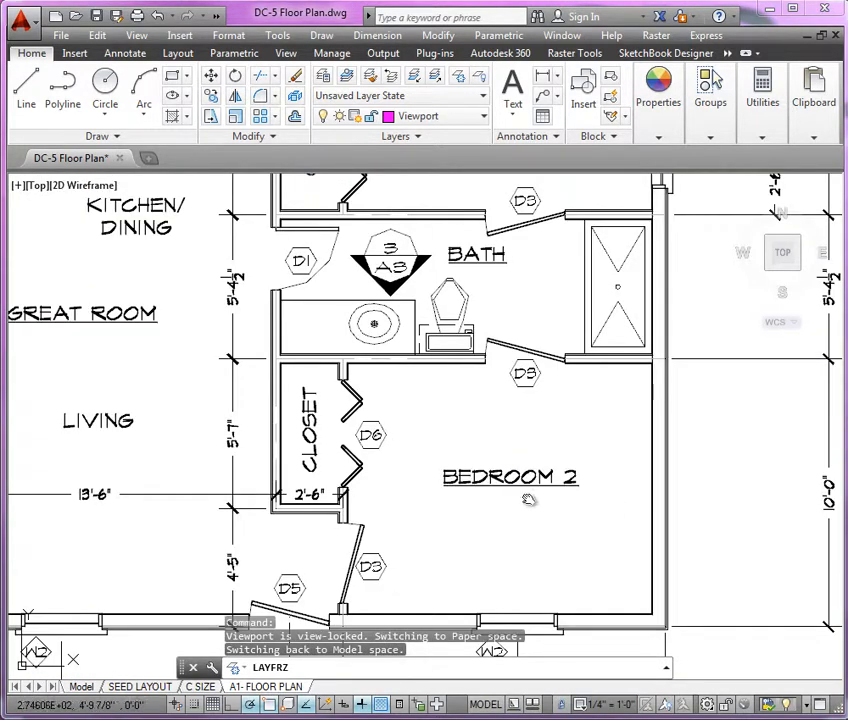
pyautogui.moveTo(464, 596); pyautogui.dragTo(632, 473, button='middle')
pyautogui.scroll(-3, 632, 473)
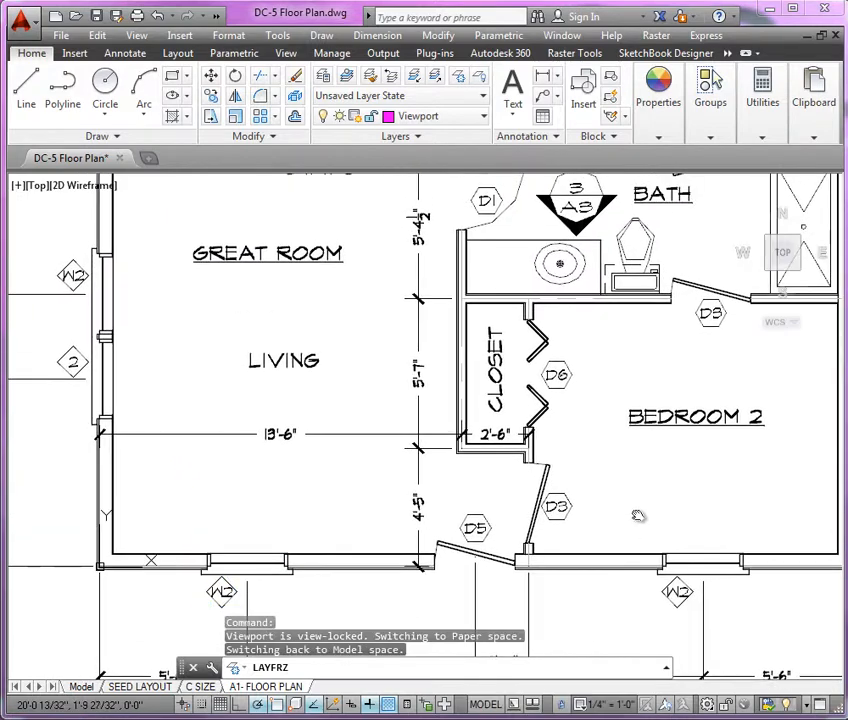
pyautogui.moveTo(452, 456); pyautogui.dragTo(338, 552, button='middle')
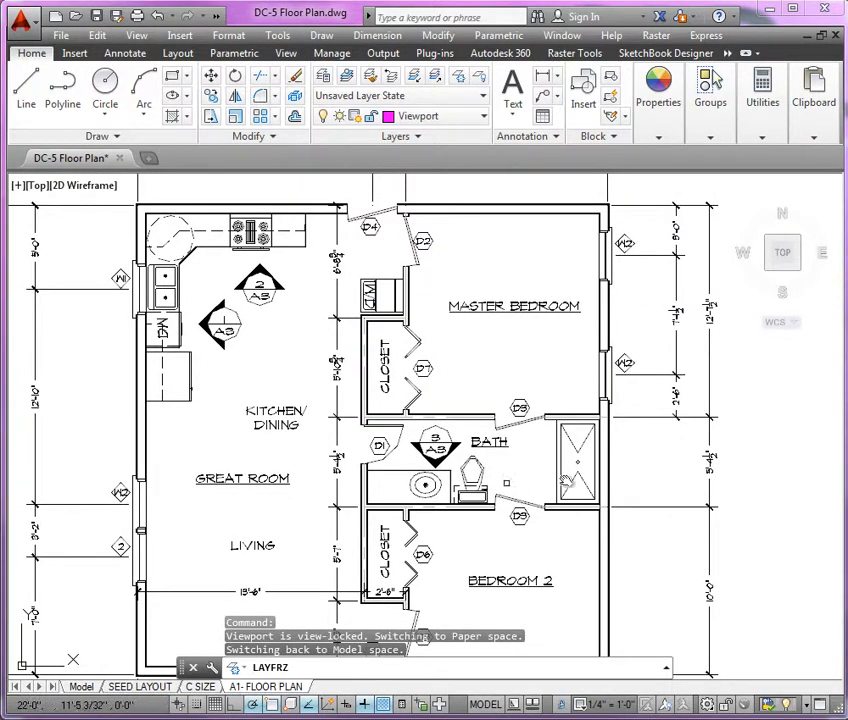
pyautogui.scroll(-1, 570, 365)
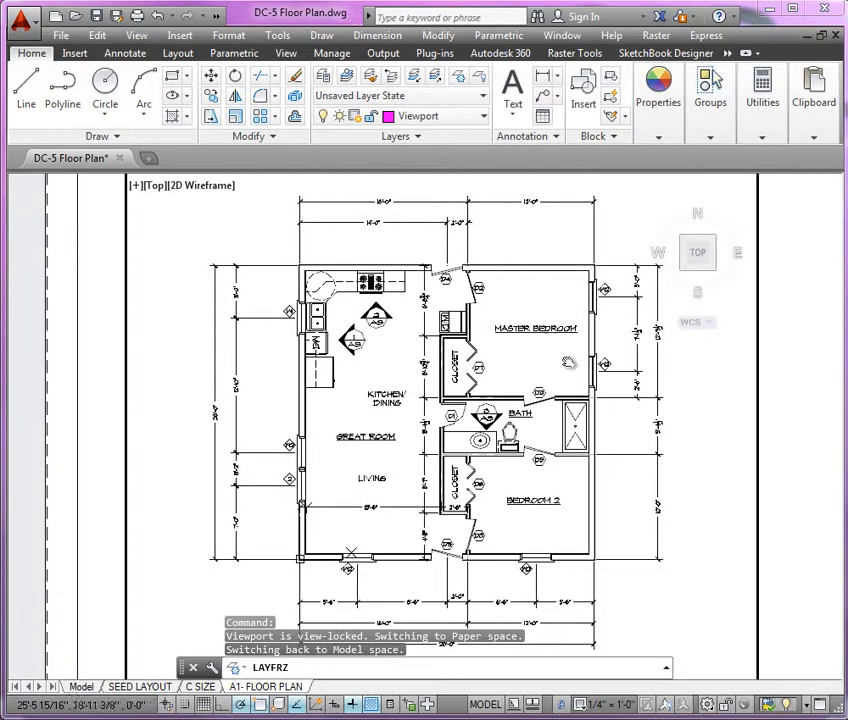
pyautogui.moveTo(536, 326); pyautogui.dragTo(460, 257, button='middle')
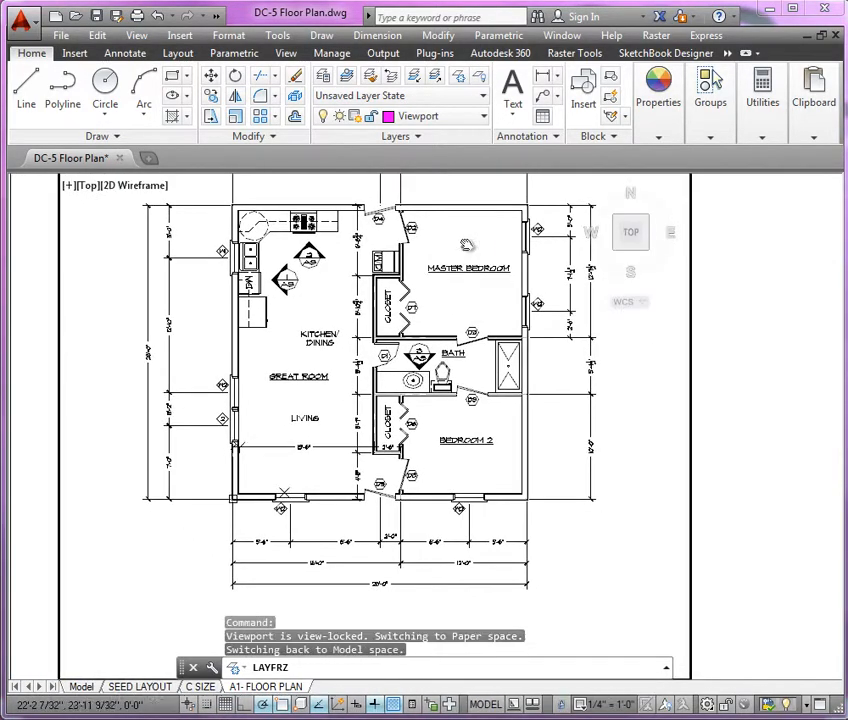
pyautogui.scroll(10, 538, 254)
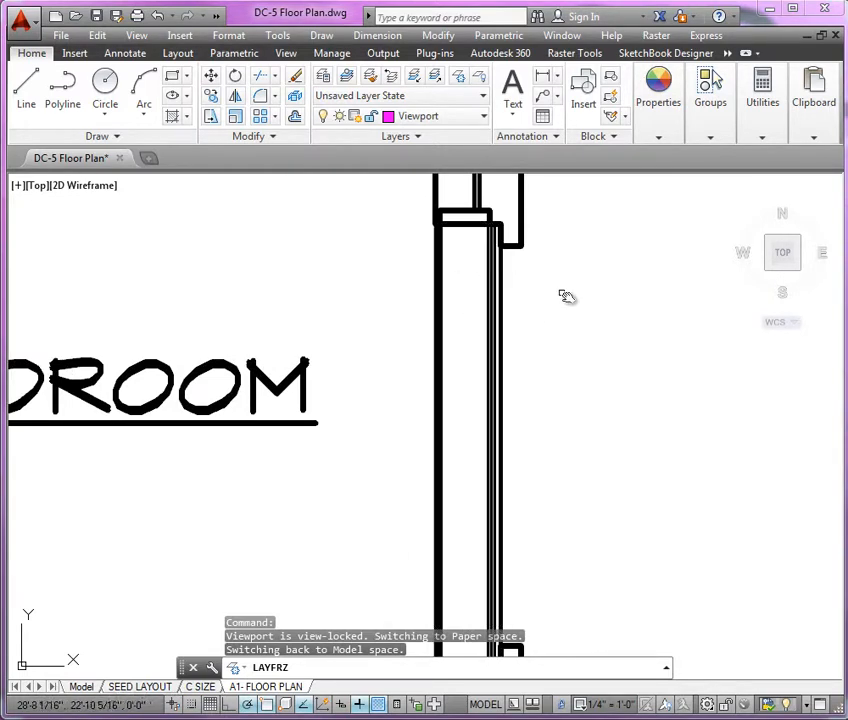
pyautogui.scroll(-4, 590, 294)
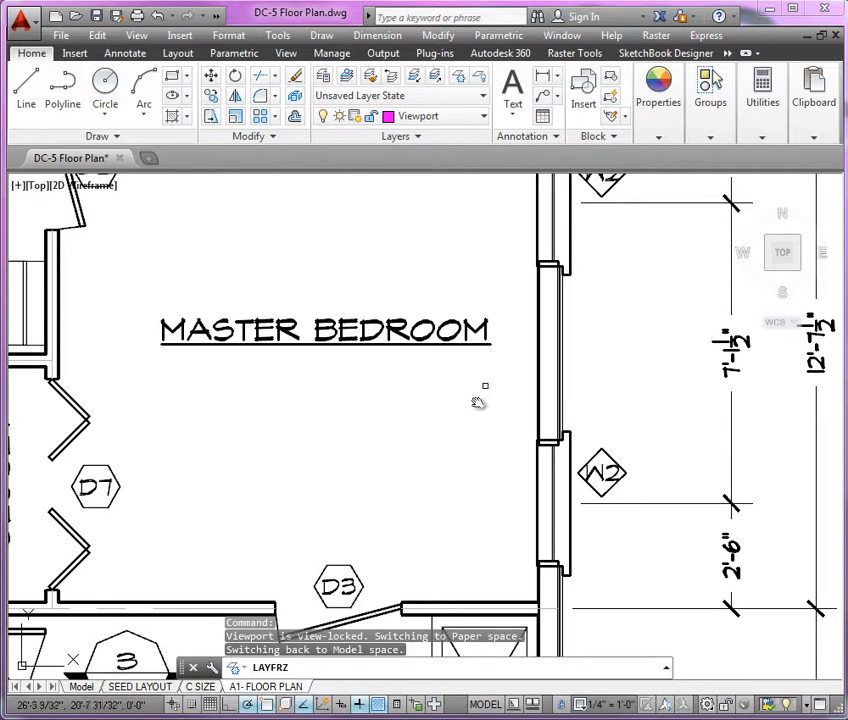
pyautogui.scroll(4, 479, 593)
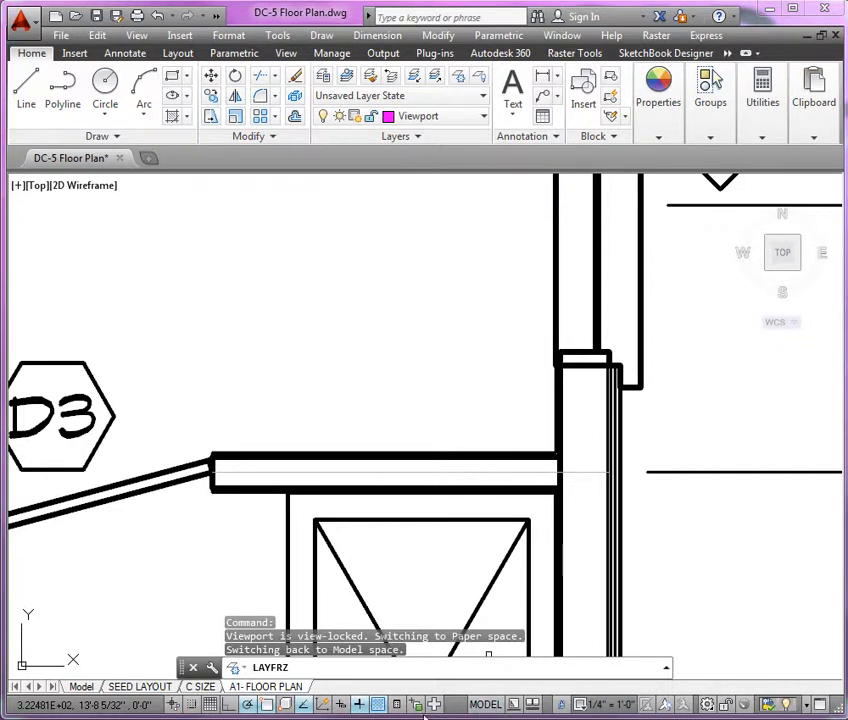
pyautogui.click(359, 705)
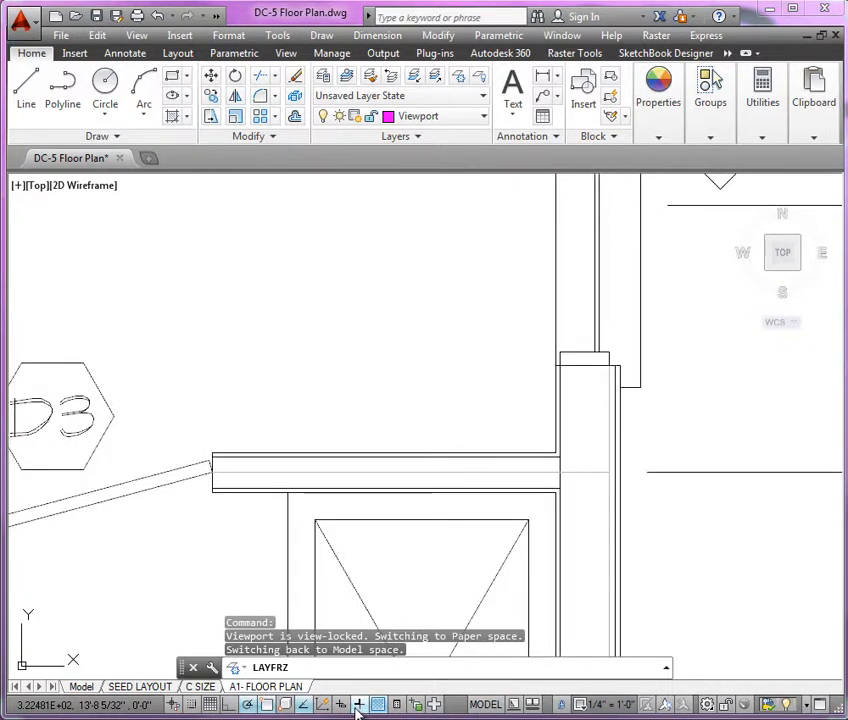
pyautogui.click(359, 705)
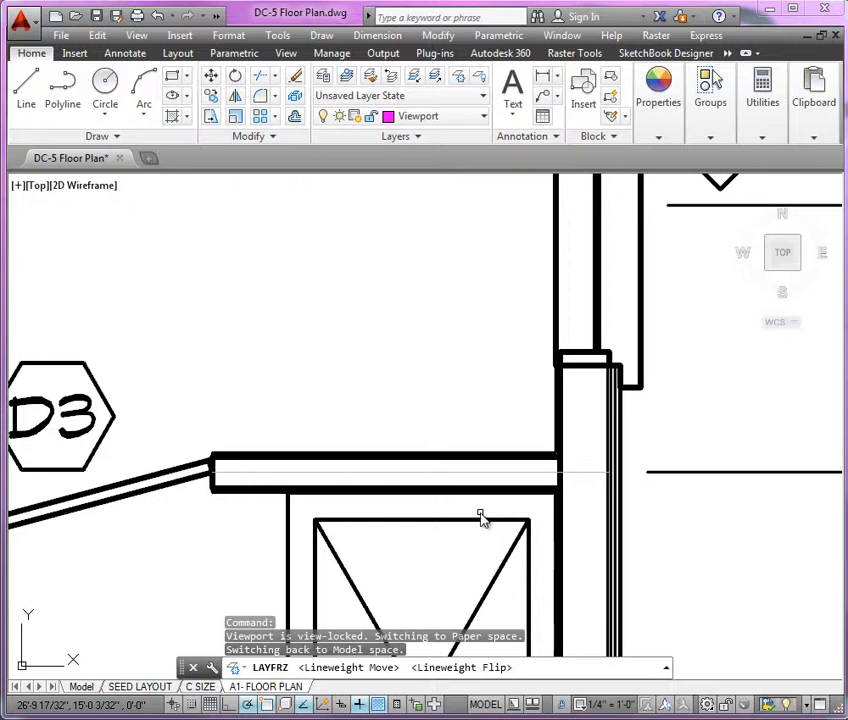
# Step: Freeze the A-Wall-Comp layer in the current viewport and check the remaining wall lines of the floor plan
pyautogui.click(479, 122)
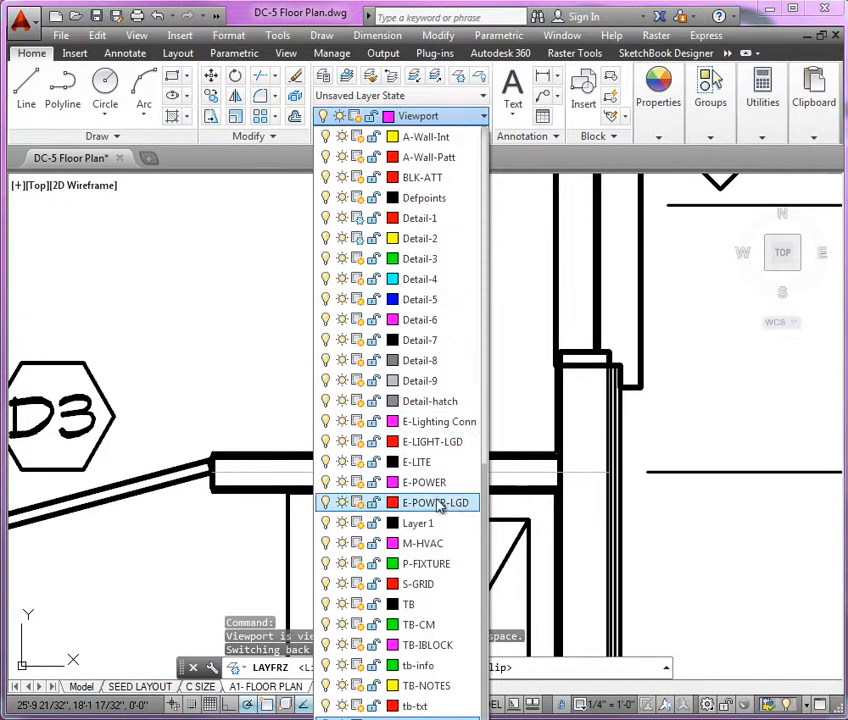
pyautogui.scroll(2, 438, 500)
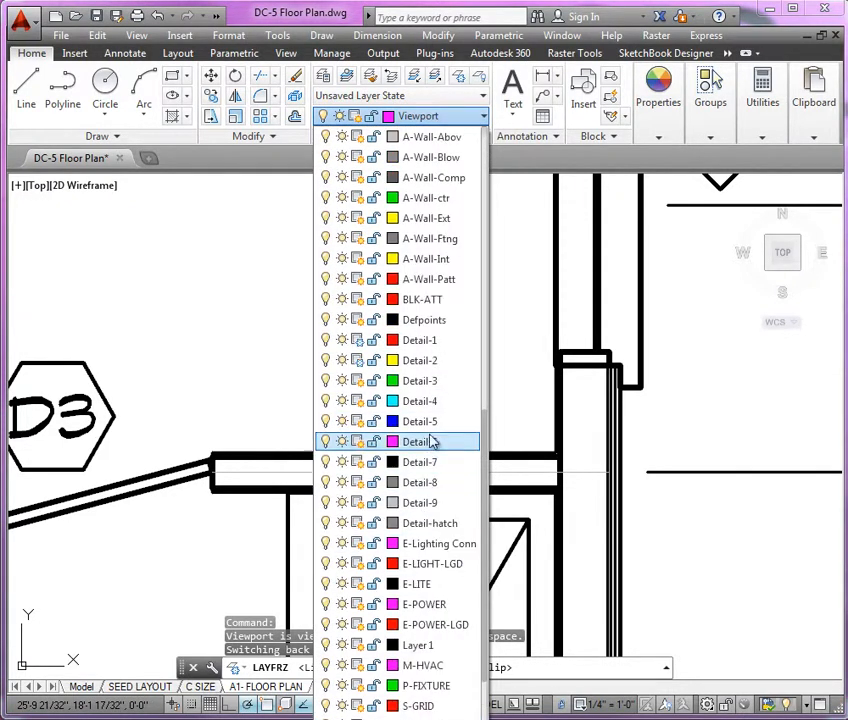
pyautogui.click(362, 188)
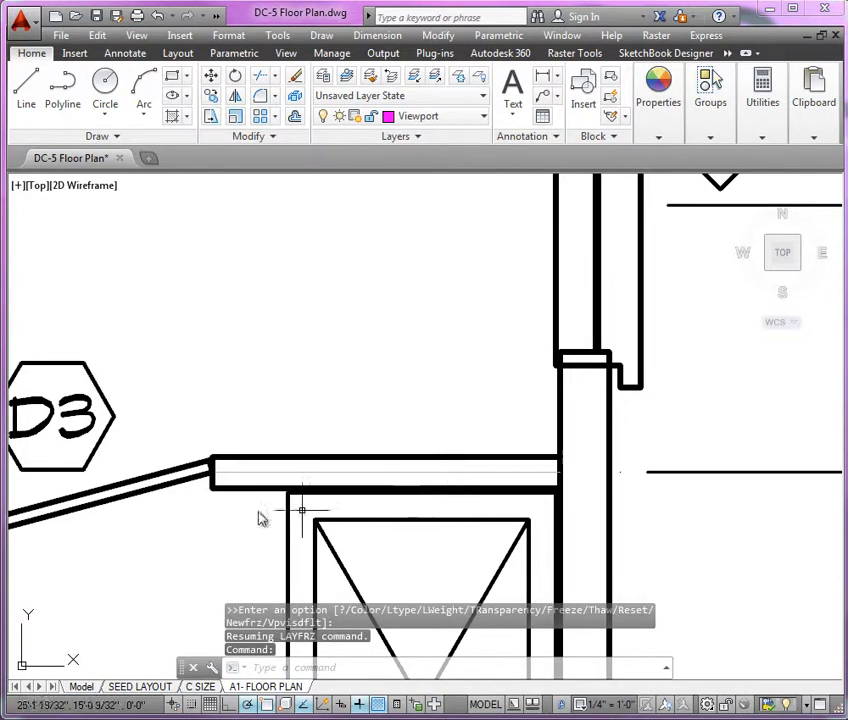
pyautogui.click(228, 465)
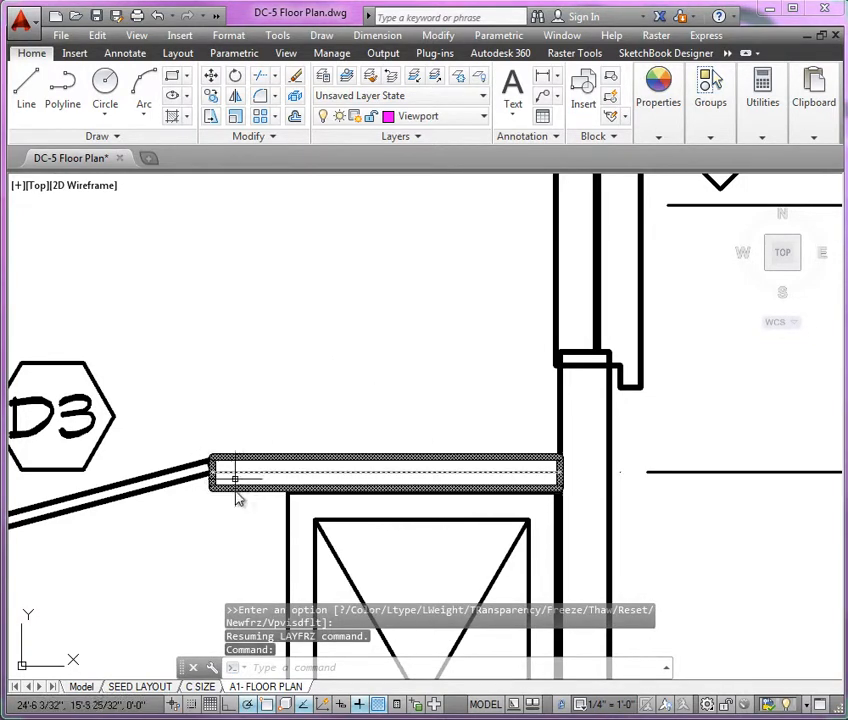
pyautogui.scroll(-6, 403, 392)
pyautogui.scroll(-5, 474, 390)
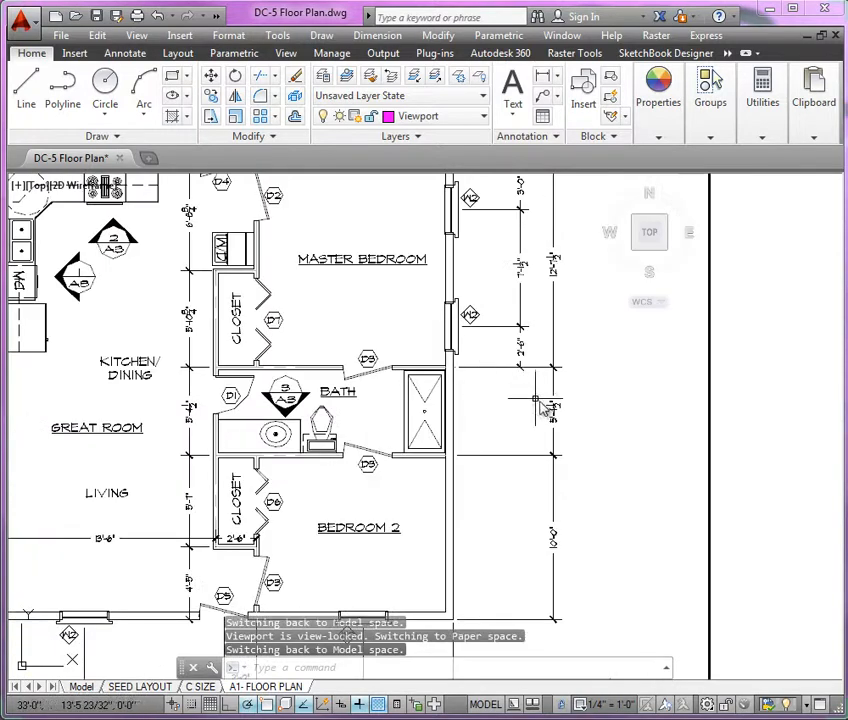
# Step: Inspect the exterior wall corner at Bedroom 2 up close, checking the wall and dimension lines, and look over the whole sheet
pyautogui.scroll(10, 507, 600)
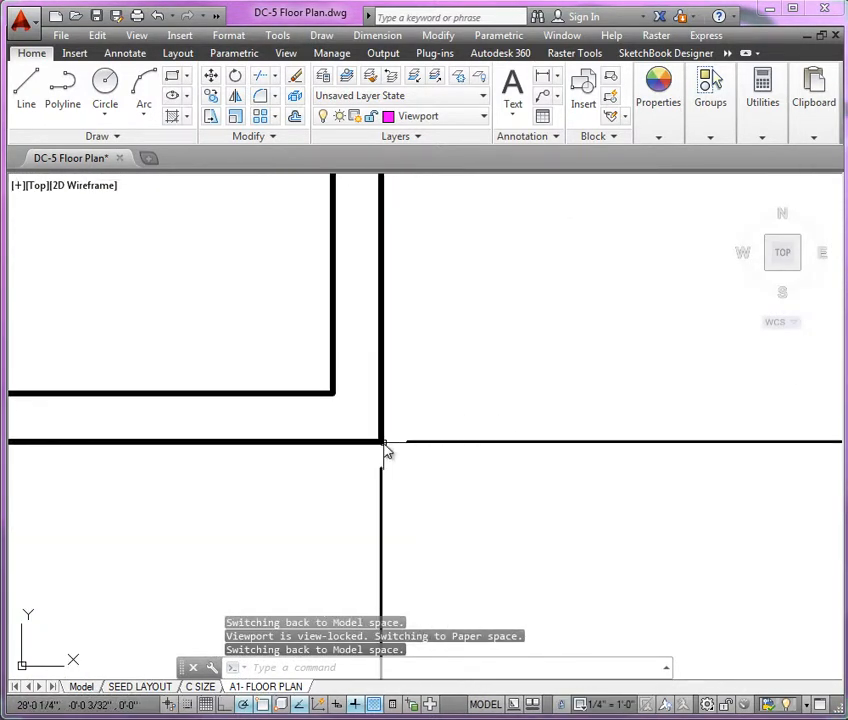
pyautogui.moveTo(386, 451)
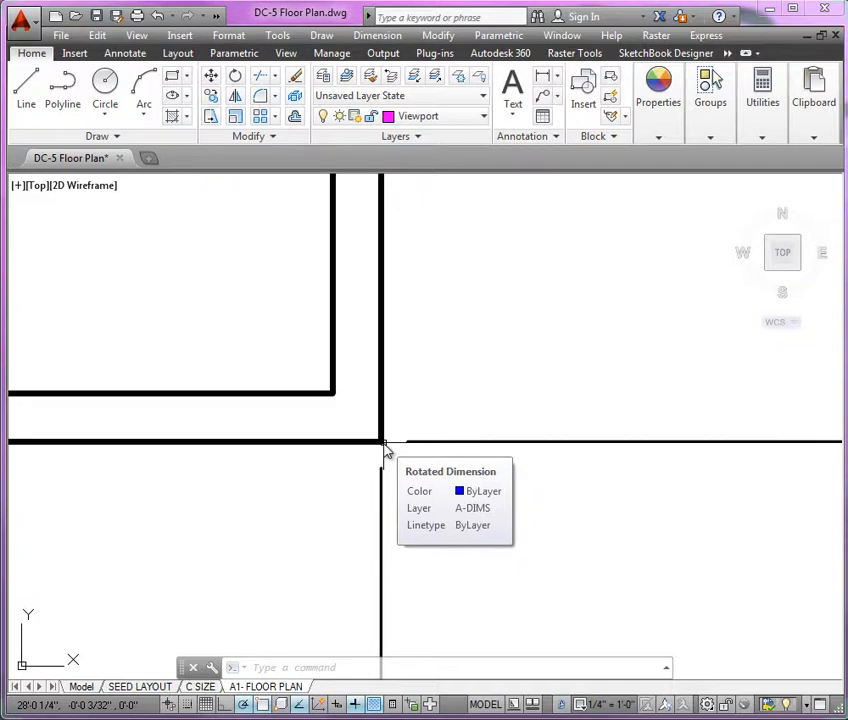
pyautogui.scroll(-8, 437, 401)
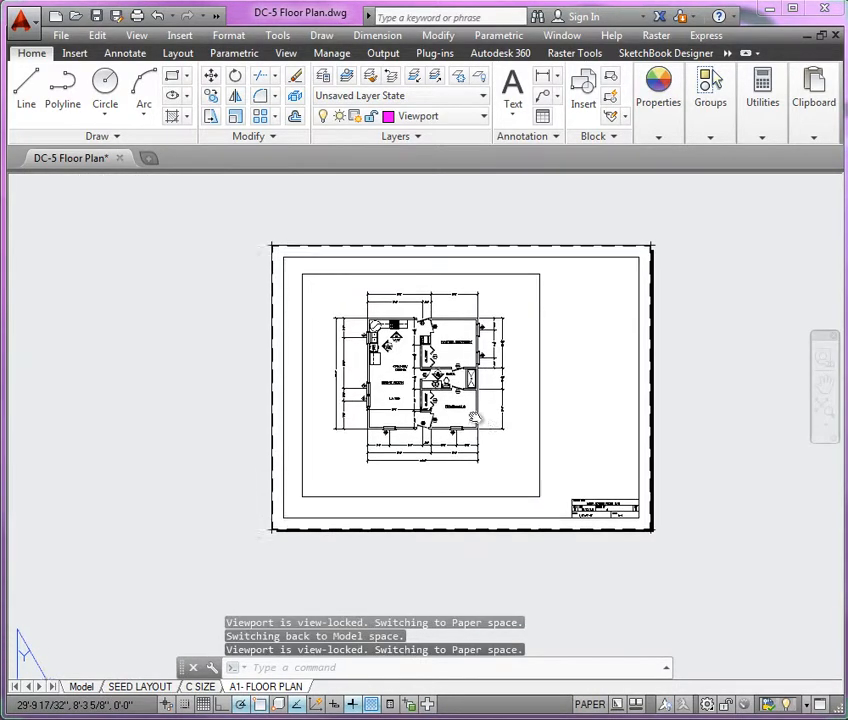
pyautogui.scroll(3, 474, 419)
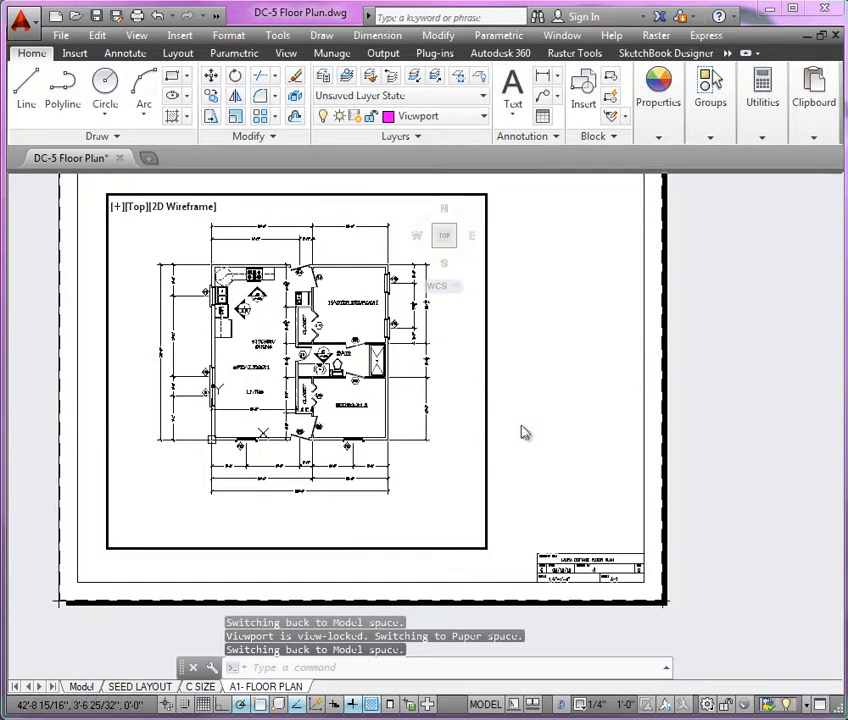
pyautogui.scroll(-2, 490, 430)
pyautogui.scroll(3, 493, 432)
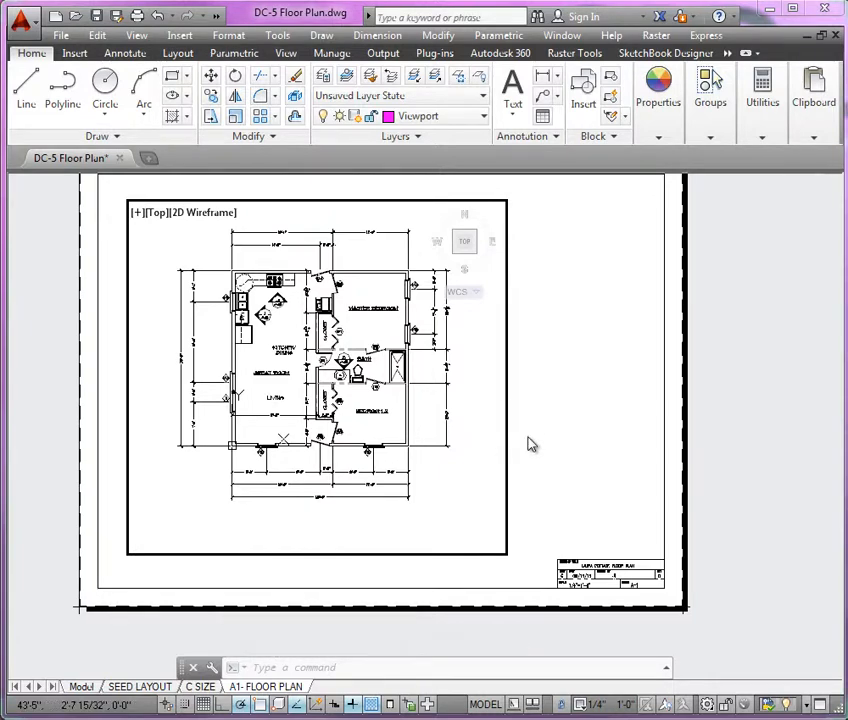
# Step: Leave the floor plan viewport for paper space and show the empty sheet area above the title block
pyautogui.doubleClick(535, 447)
pyautogui.scroll(5, 510, 467)
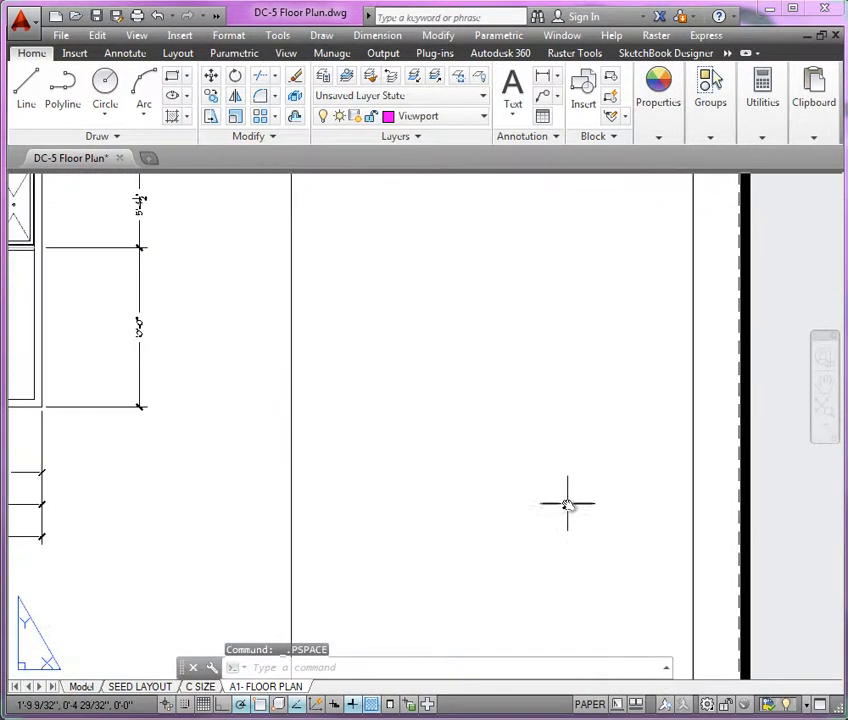
pyautogui.moveTo(567, 505); pyautogui.dragTo(529, 379, button='middle')
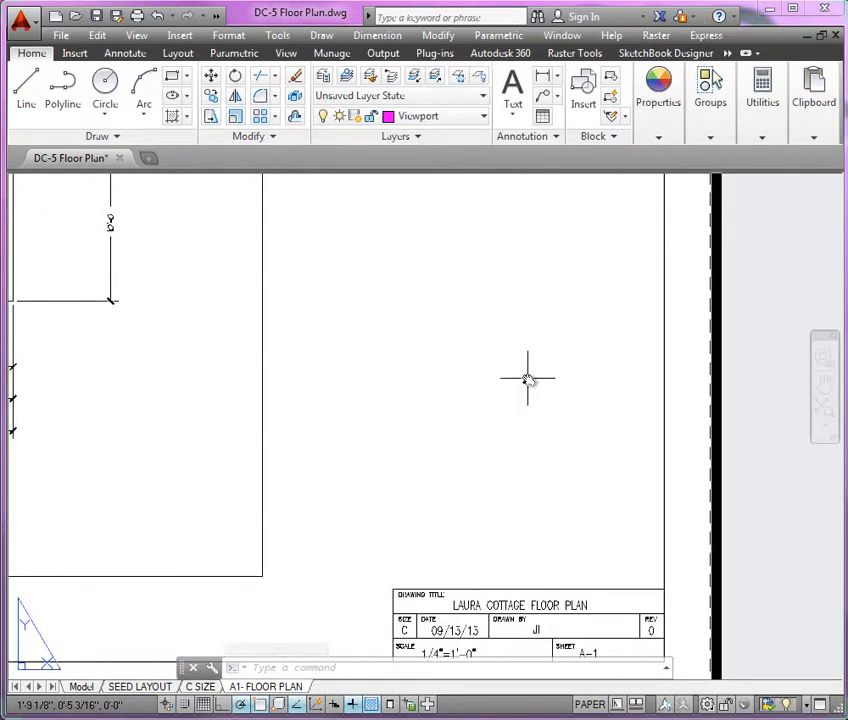
# Step: Switch to the A1-FLOOR PLAN DC5 PDF in the browser, examine its window and door schedules, and return to the drawing
pyautogui.hotkey('alt', 'Tab')
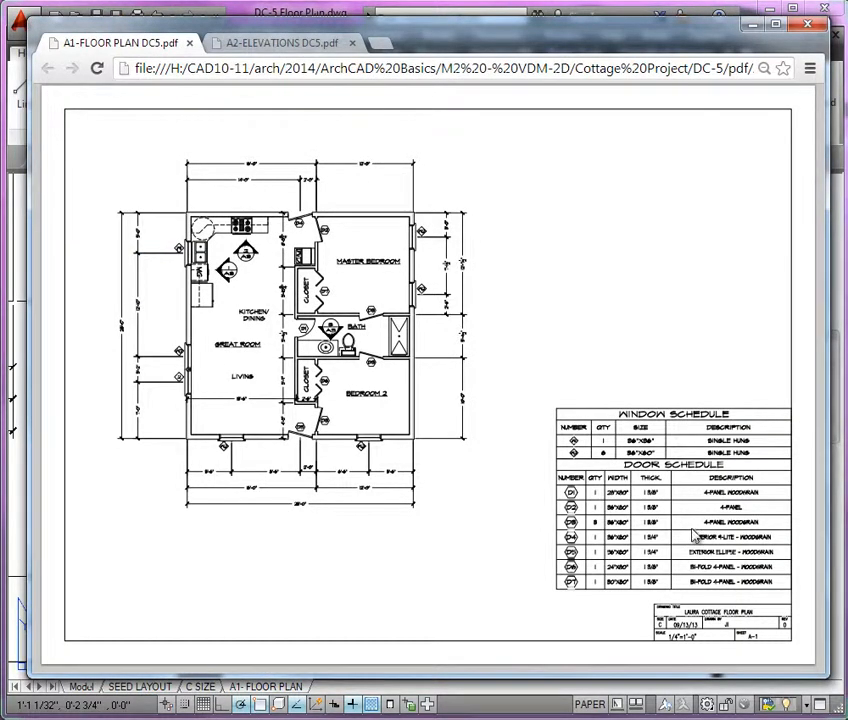
pyautogui.keyDown('ctrl'); pyautogui.scroll(2, 695, 536); pyautogui.keyUp('ctrl')
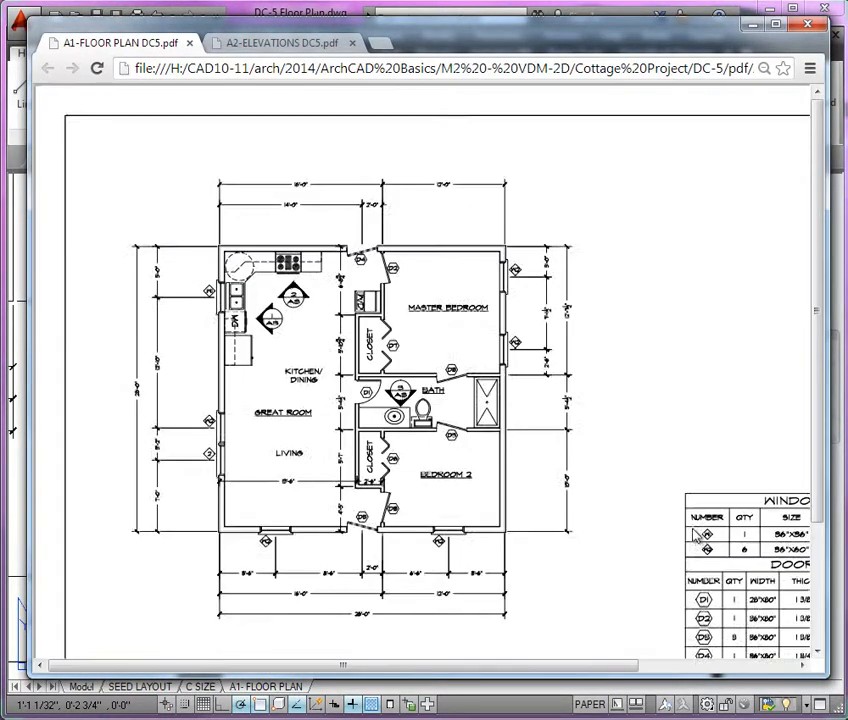
pyautogui.moveTo(470, 669); pyautogui.dragTo(742, 676)
pyautogui.click(690, 634)
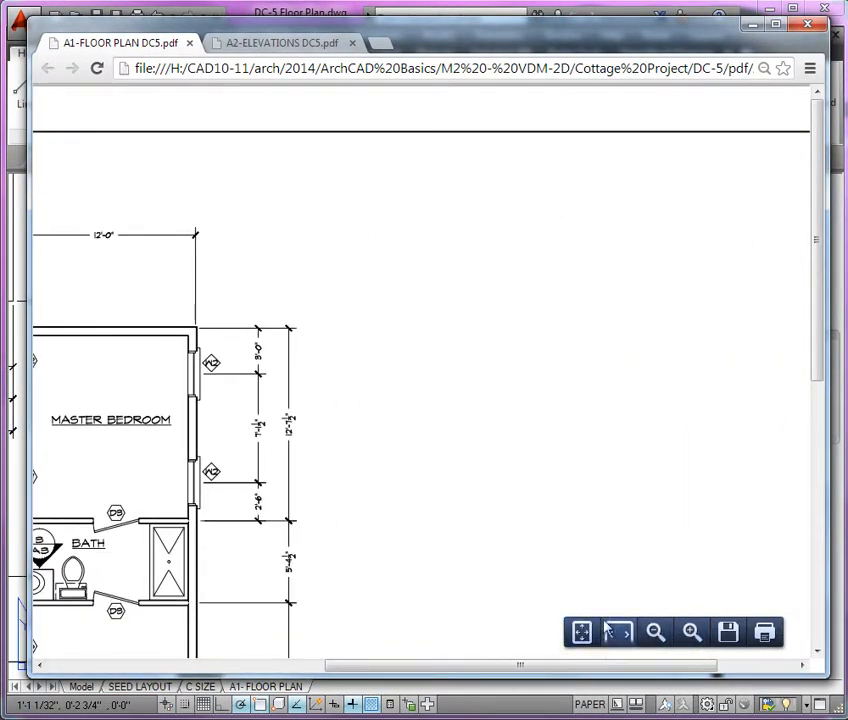
pyautogui.scroll(-5, 613, 567)
pyautogui.moveTo(627, 668); pyautogui.dragTo(719, 664)
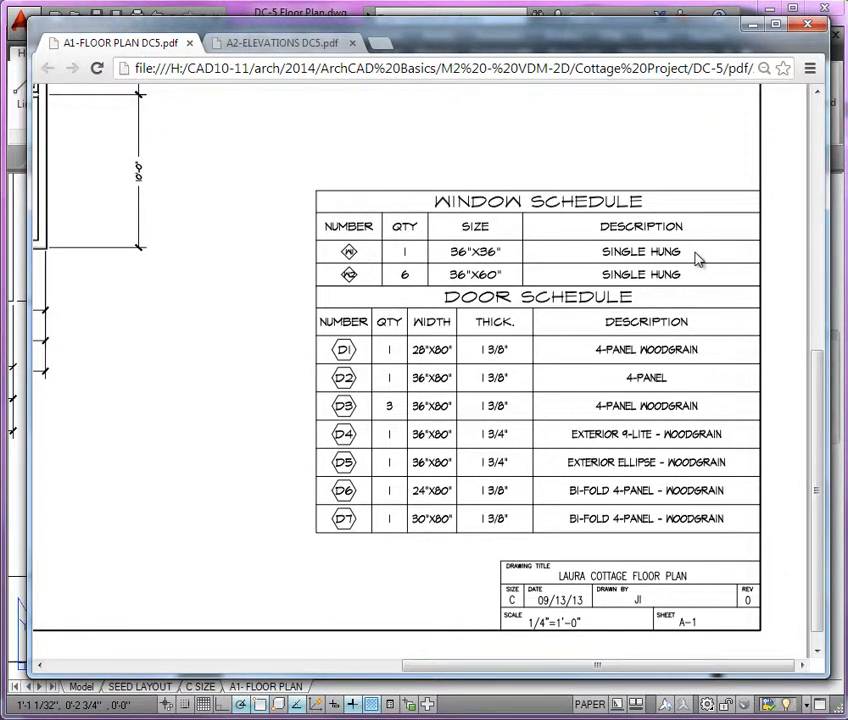
pyautogui.click(756, 23)
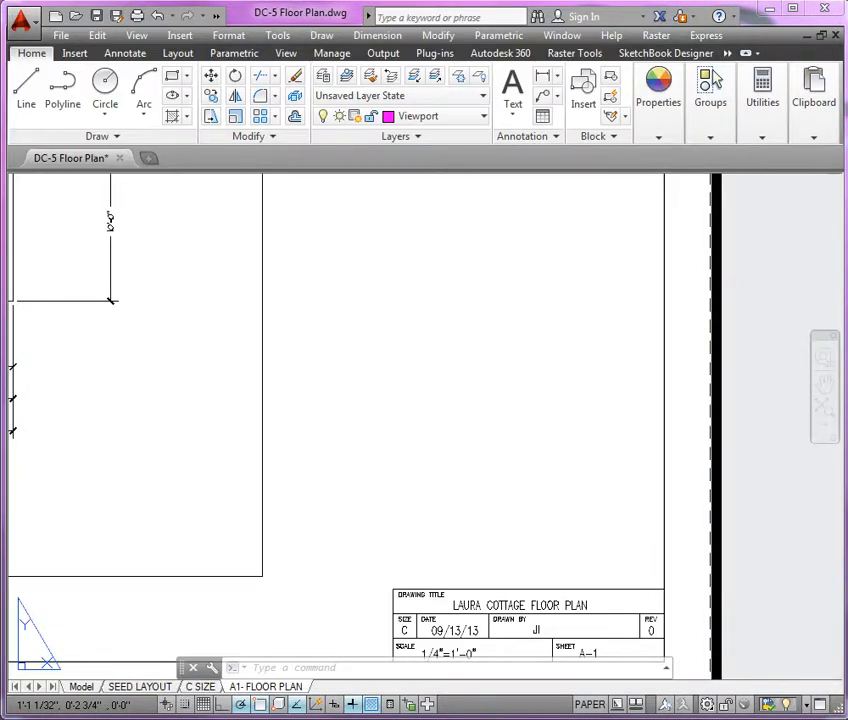
# Step: Open the Atable table style for modification and display its Title cell style
pyautogui.click(126, 53)
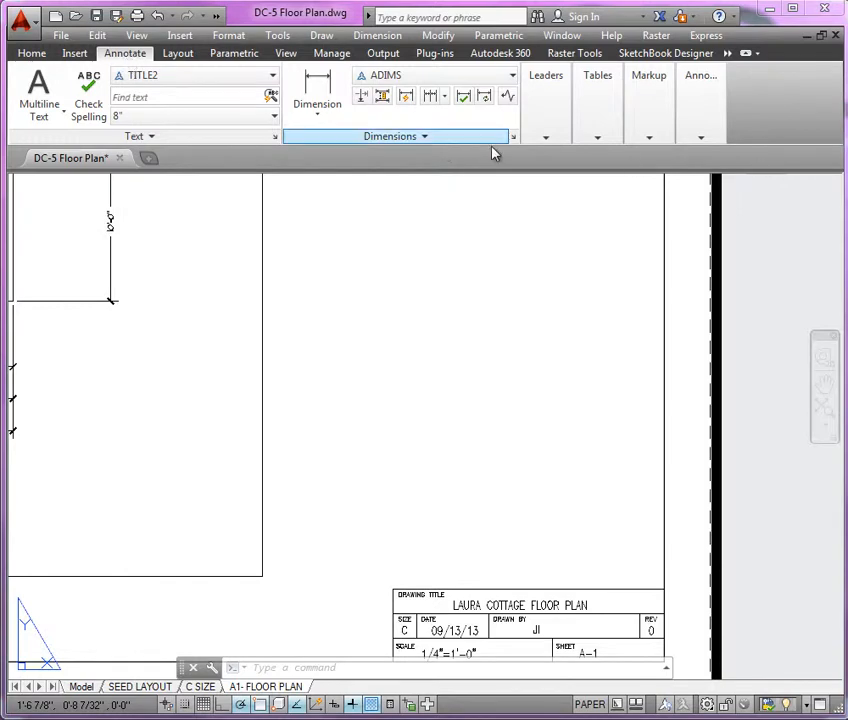
pyautogui.click(600, 137)
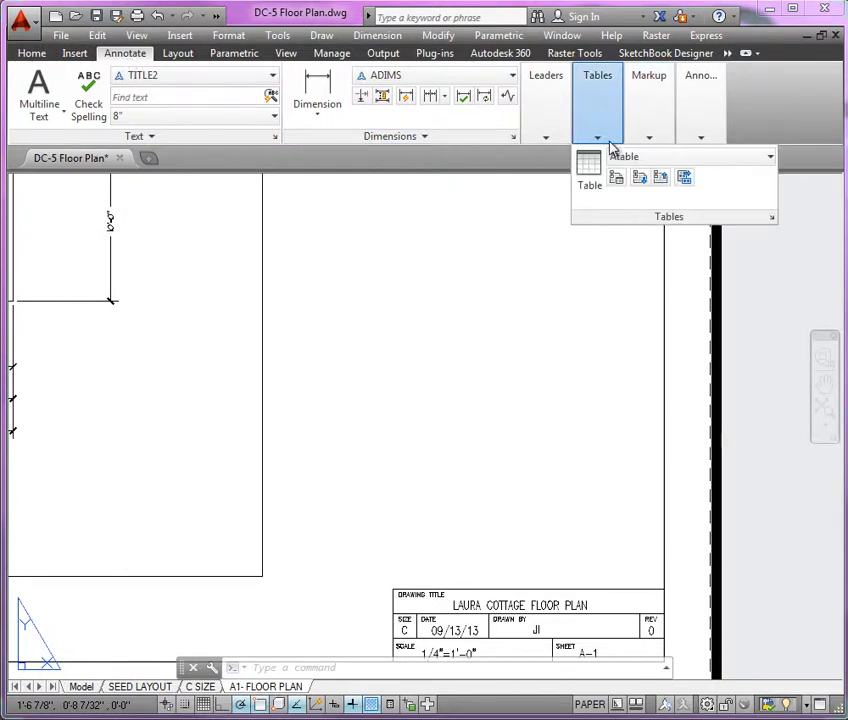
pyautogui.click(772, 220)
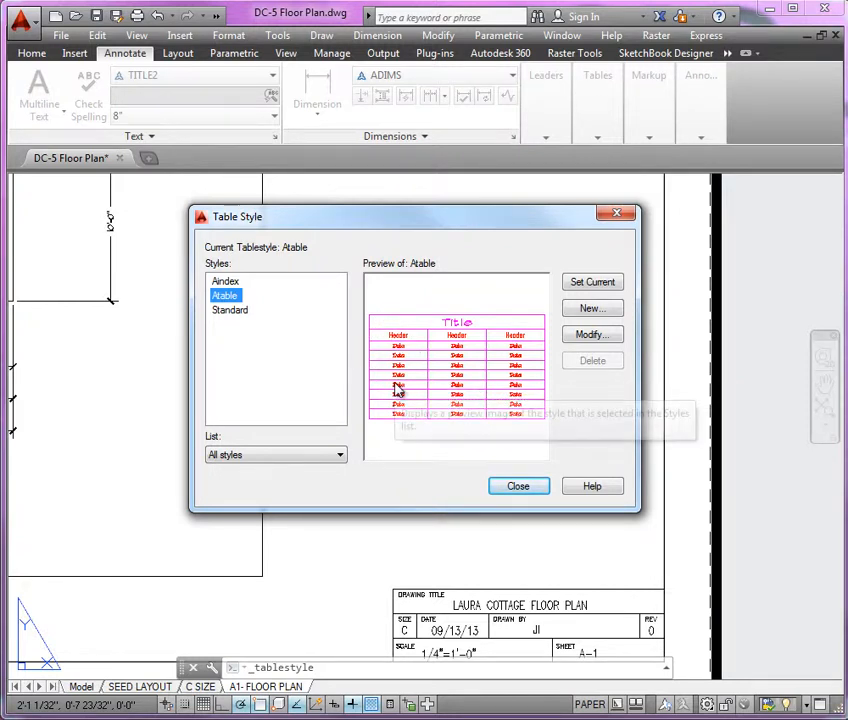
pyautogui.click(587, 335)
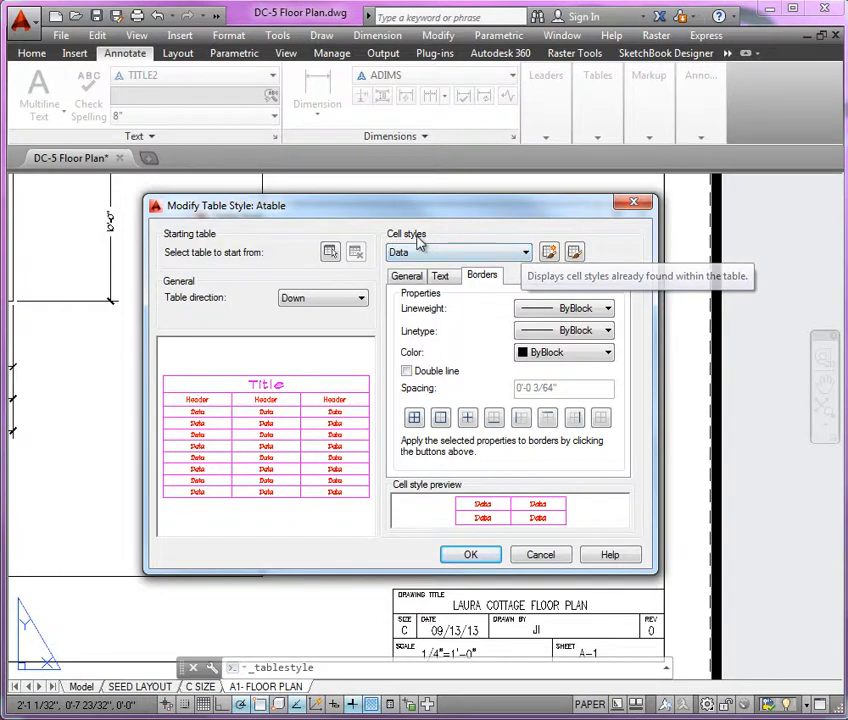
pyautogui.click(525, 253)
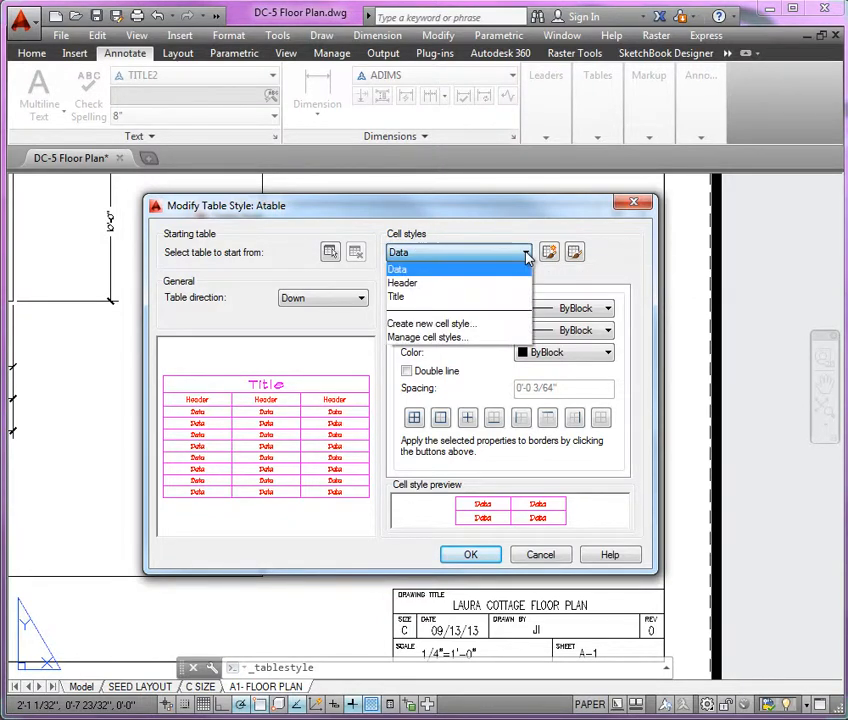
pyautogui.click(431, 299)
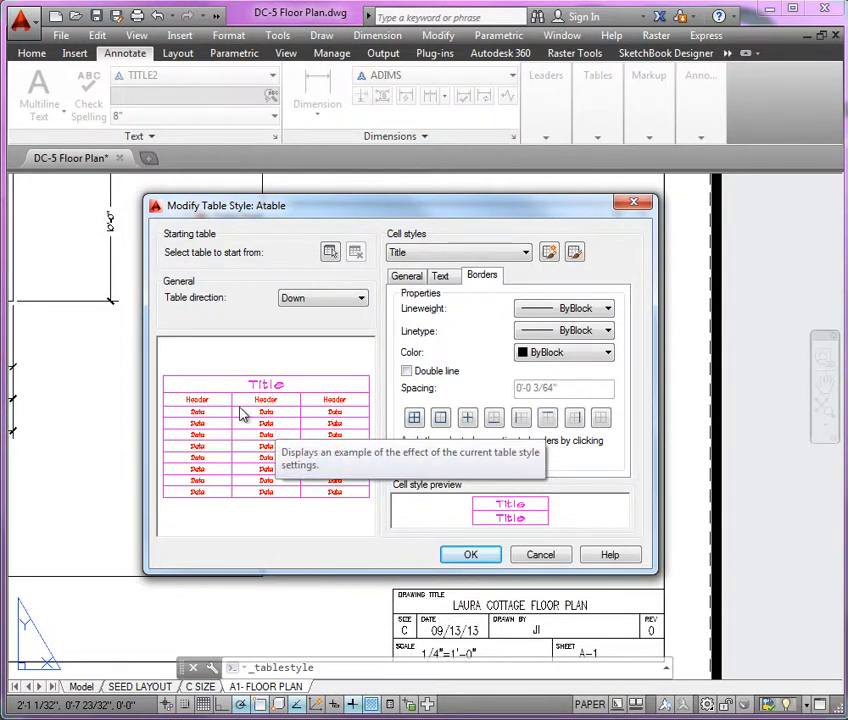
# Step: Review the Title cell style's text and general settings, including the paper text height of its TITLE2 text style
pyautogui.click(448, 277)
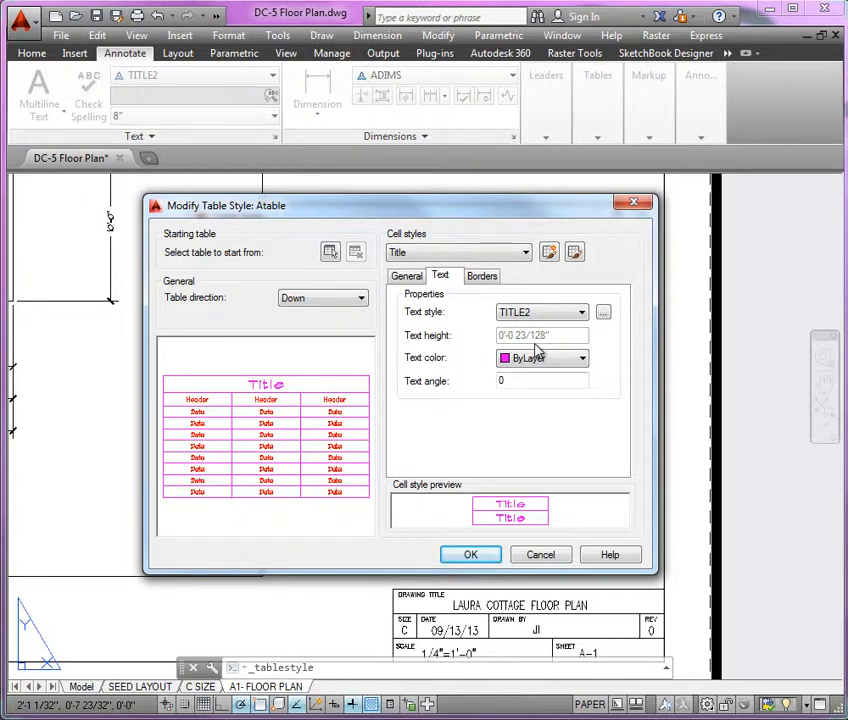
pyautogui.click(604, 315)
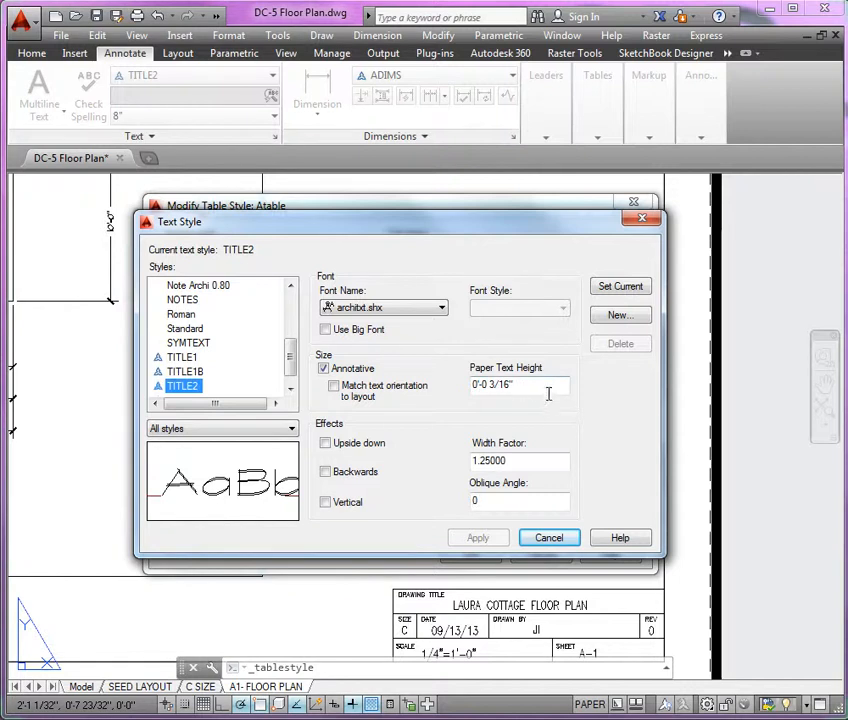
pyautogui.moveTo(549, 392); pyautogui.dragTo(474, 396)
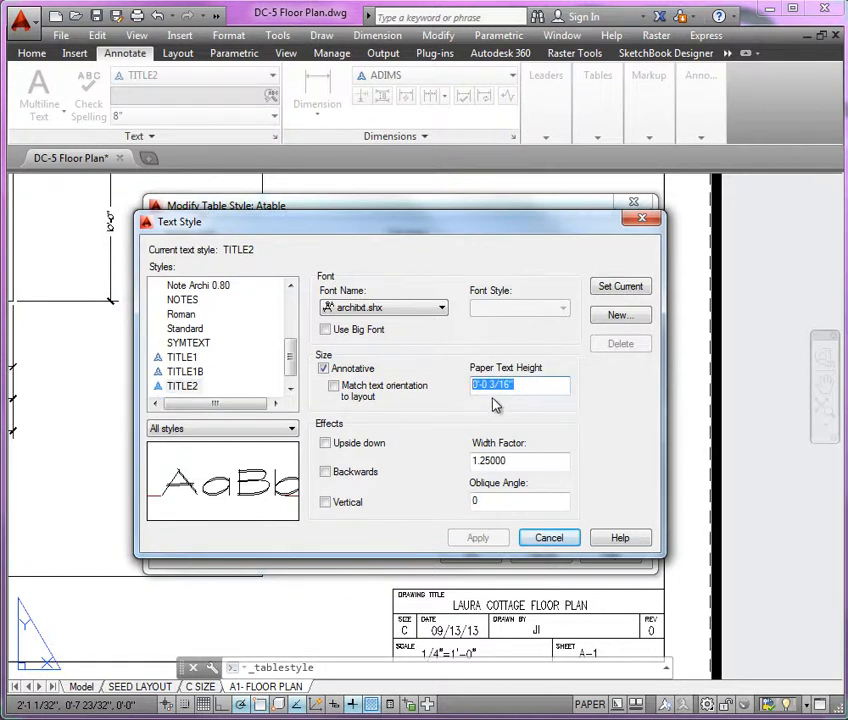
pyautogui.click(566, 542)
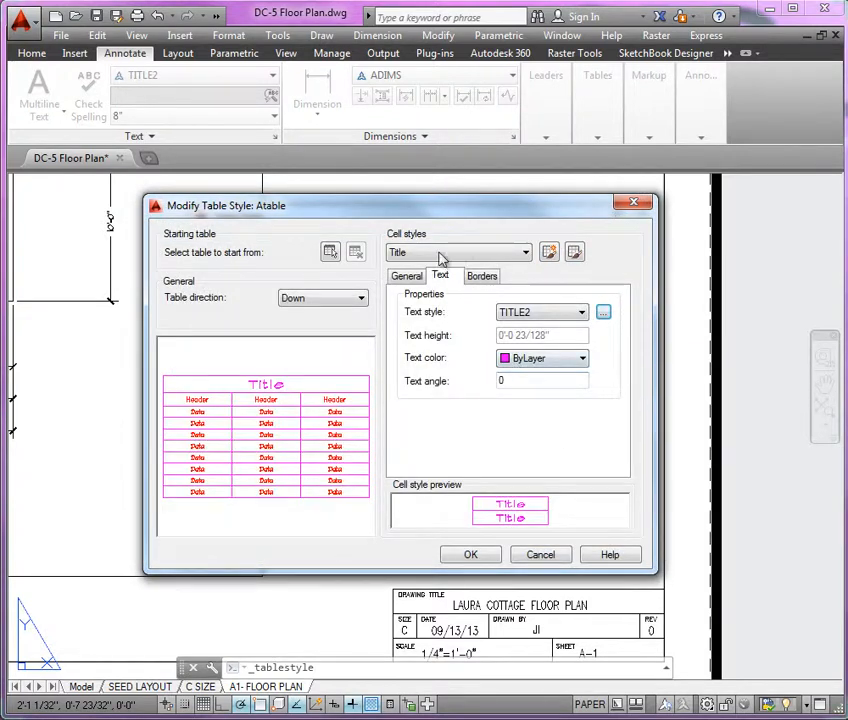
pyautogui.click(410, 277)
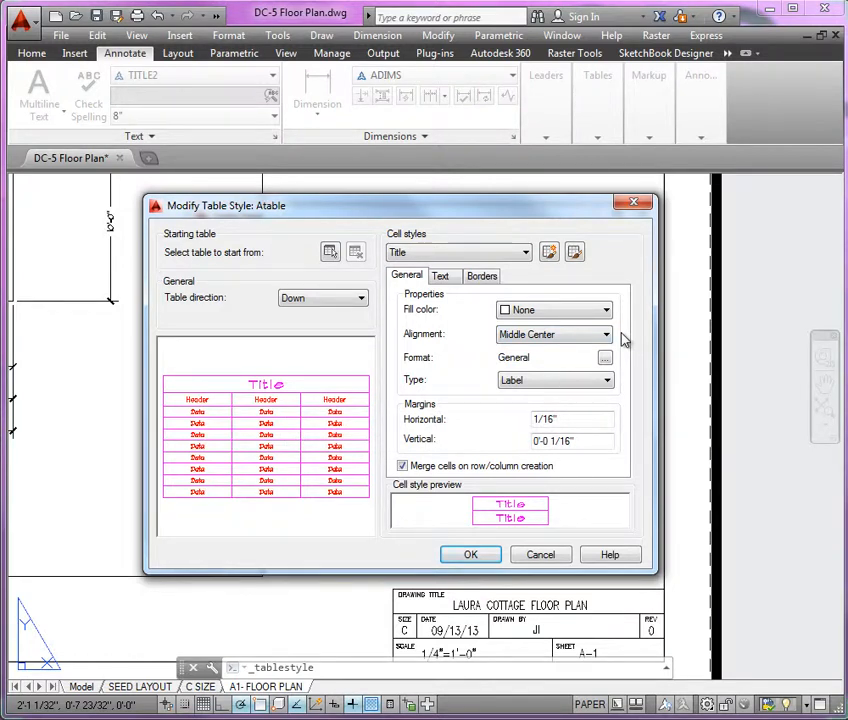
# Step: Review the general, text and border settings of the Header cell style in Atable
pyautogui.click(514, 256)
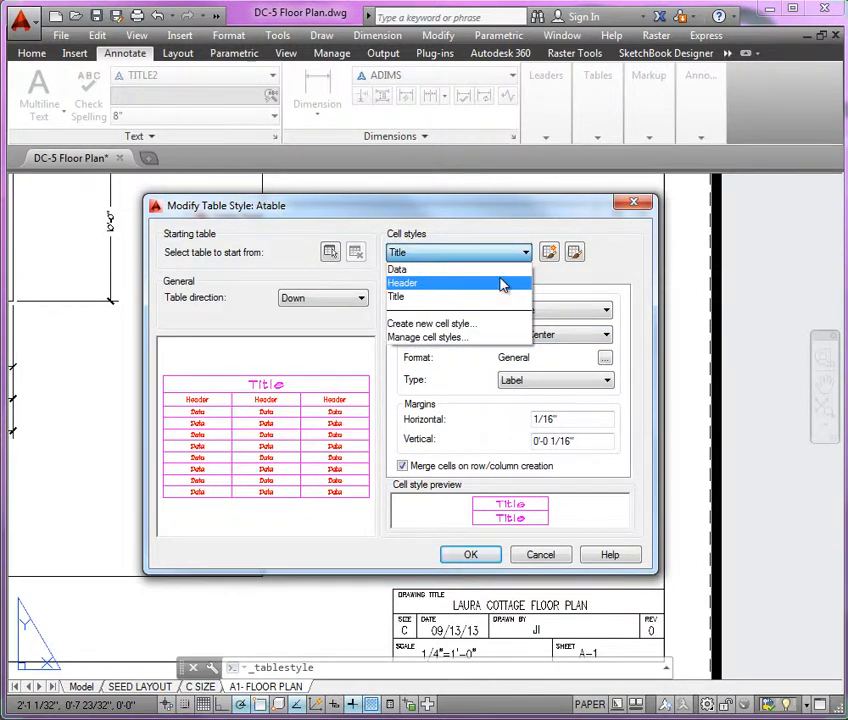
pyautogui.click(503, 284)
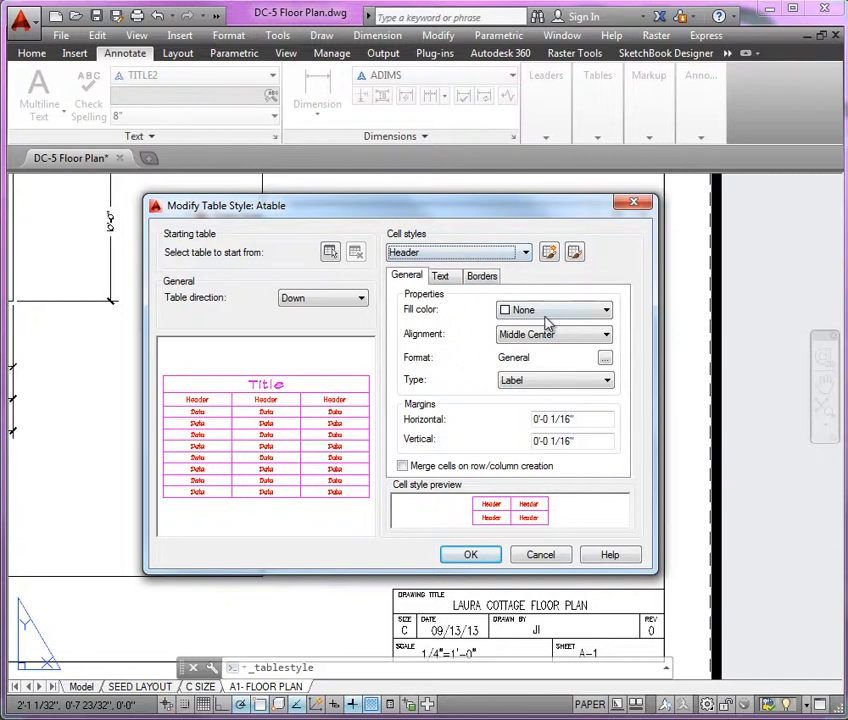
pyautogui.click(441, 276)
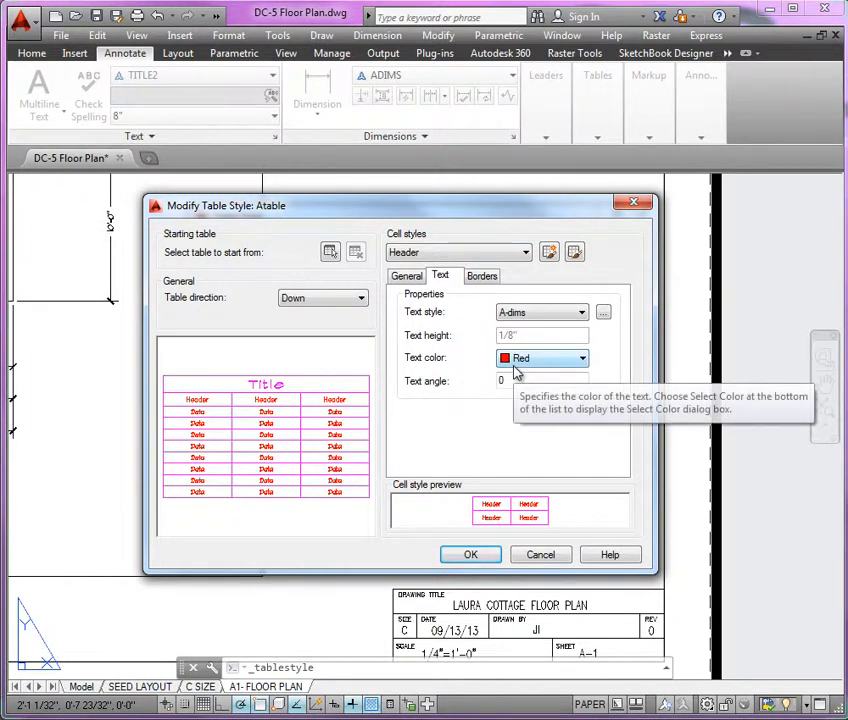
pyautogui.click(494, 276)
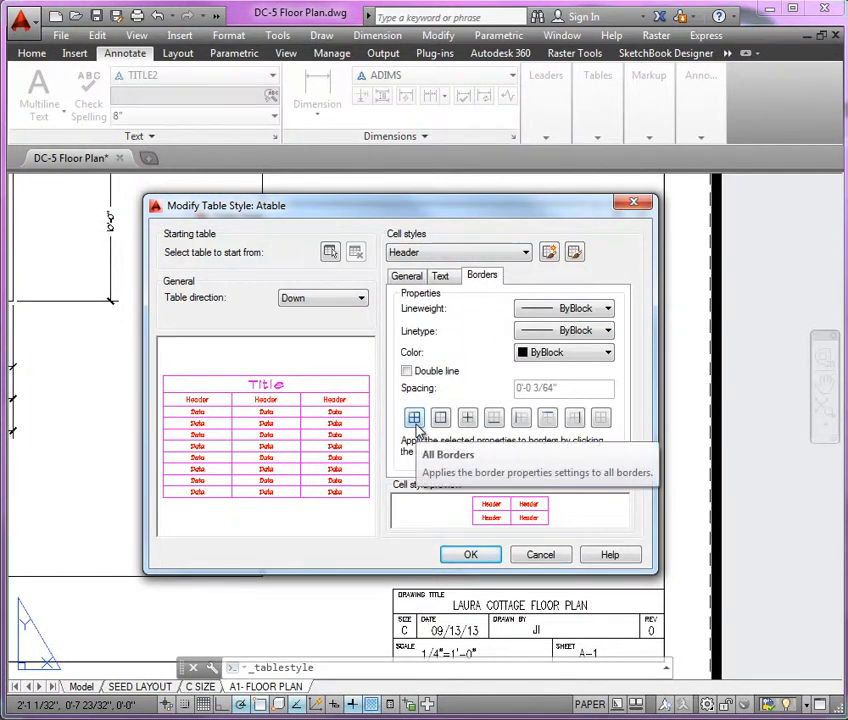
# Step: Review the border, text and general settings of the Data cell style, accept the Atable style and close the table style manager
pyautogui.click(458, 252)
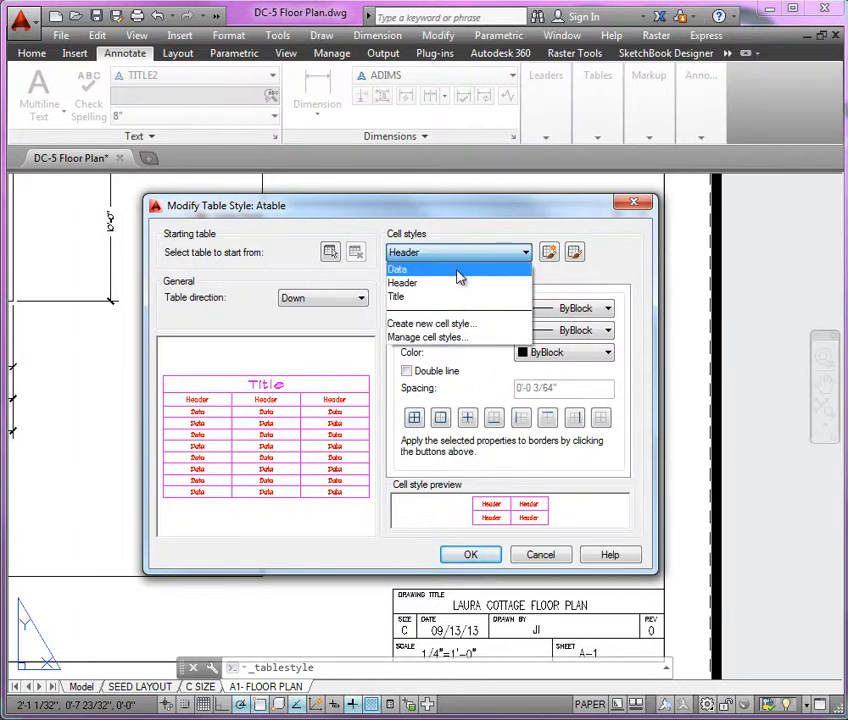
pyautogui.click(405, 269)
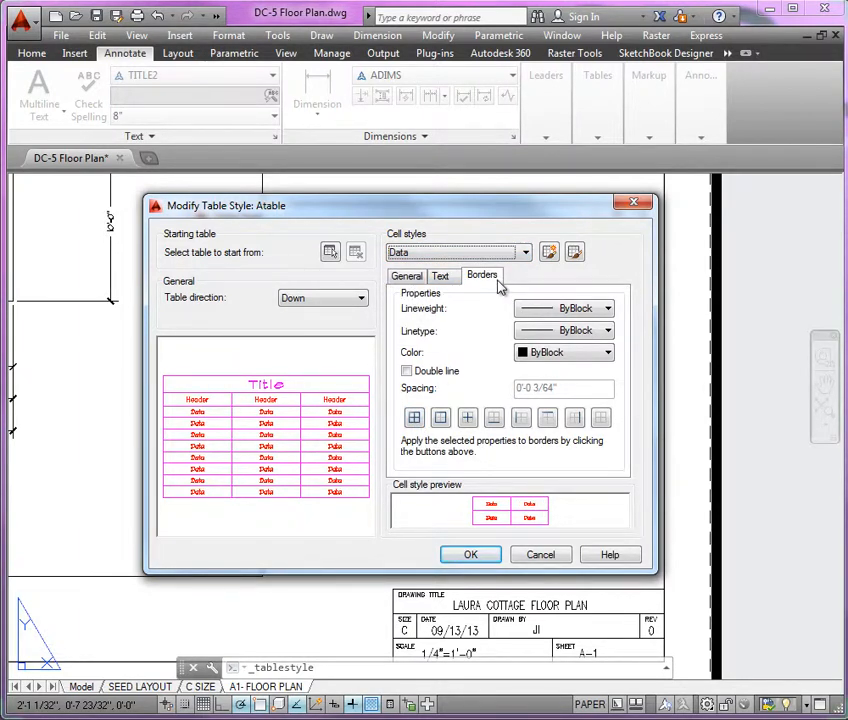
pyautogui.click(442, 276)
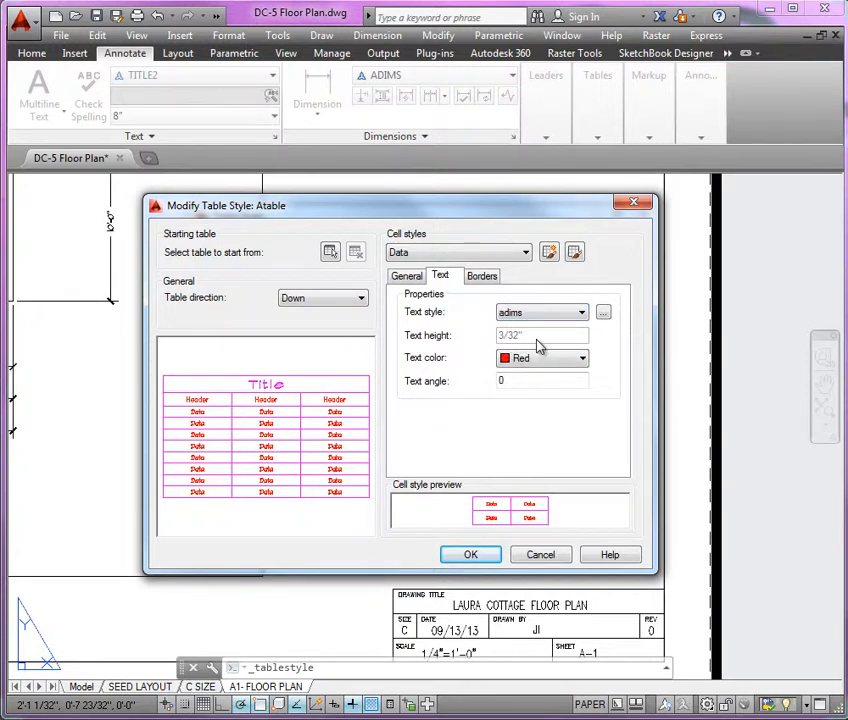
pyautogui.click(403, 277)
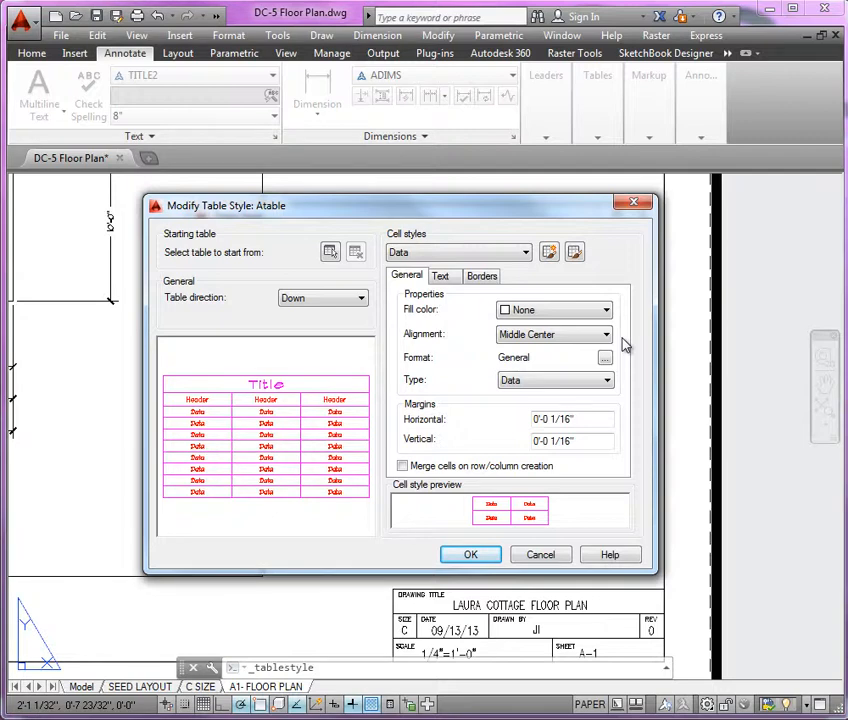
pyautogui.click(474, 556)
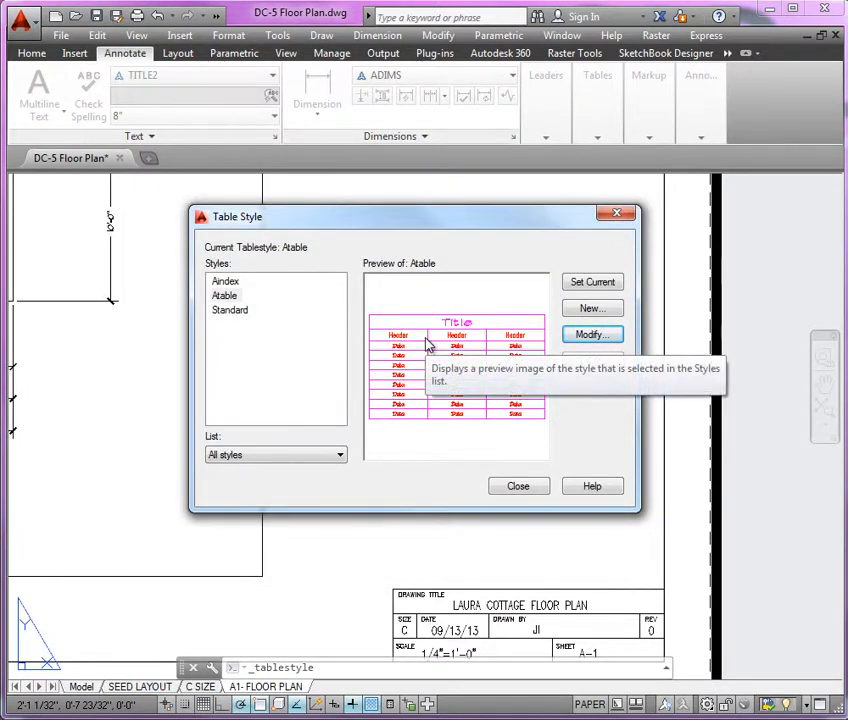
pyautogui.click(517, 486)
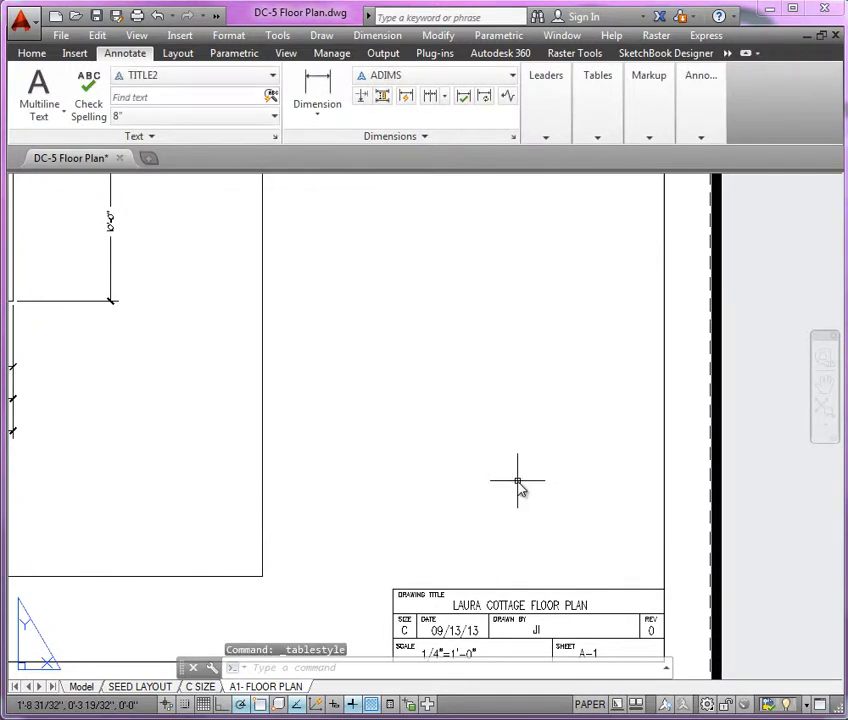
# Step: Start a new empty table in the Atable style with 4 columns and Title, Header and Data row styles
pyautogui.click(597, 139)
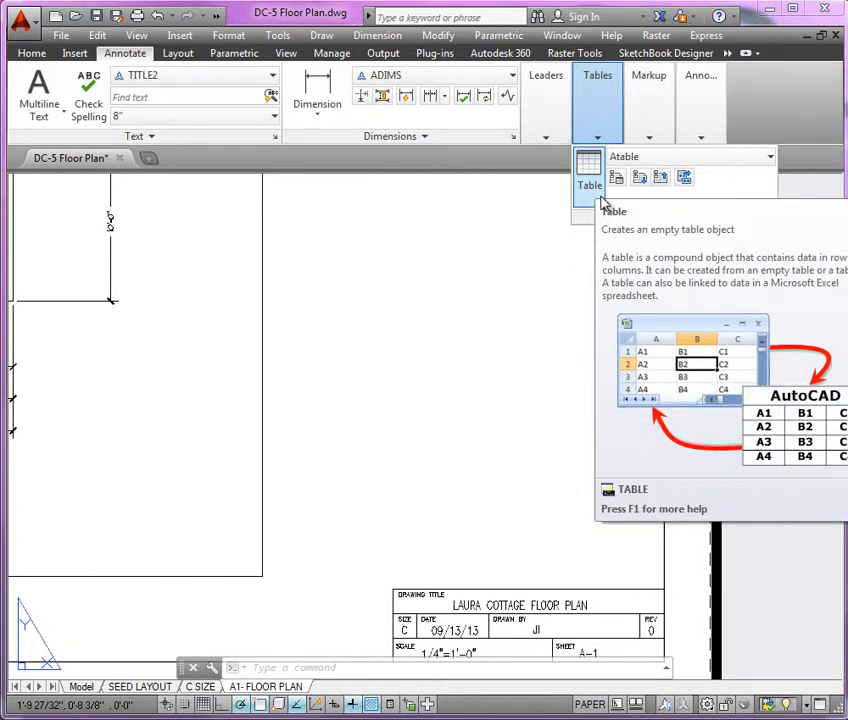
pyautogui.click(603, 199)
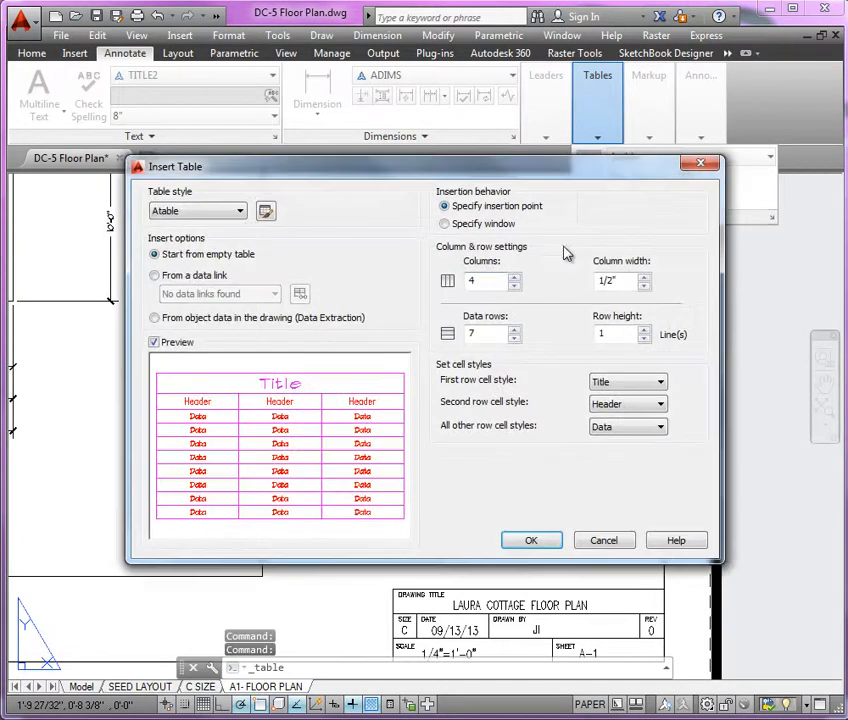
pyautogui.moveTo(420, 179); pyautogui.dragTo(408, 178)
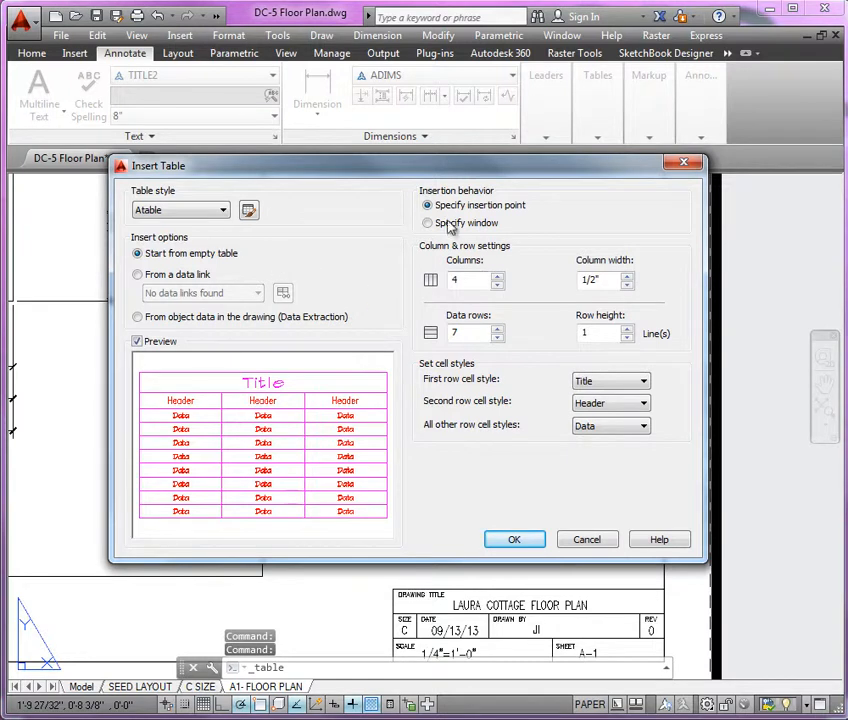
pyautogui.click(221, 211)
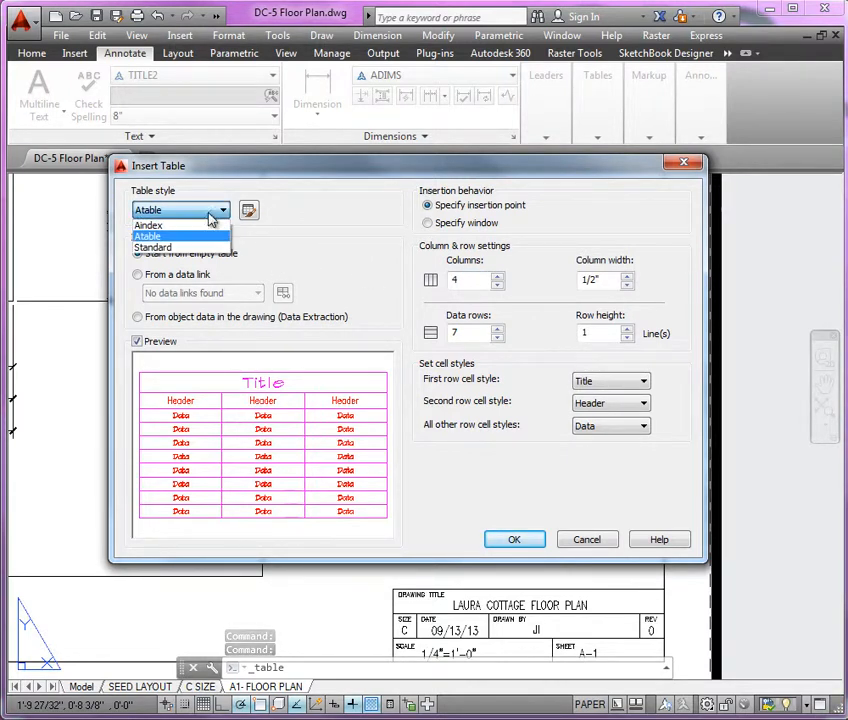
pyautogui.click(206, 238)
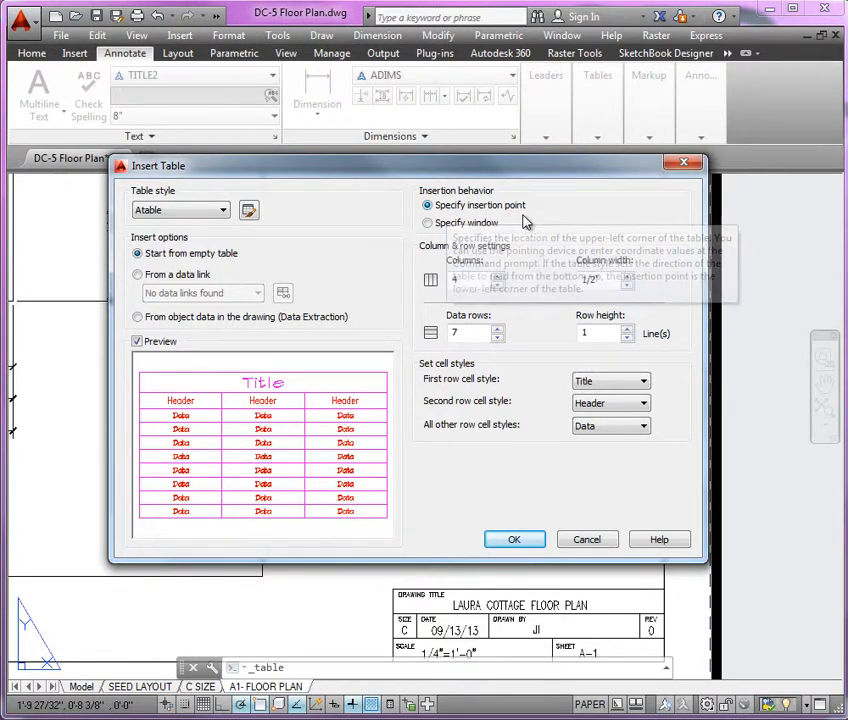
pyautogui.doubleClick(463, 281)
pyautogui.write('4')
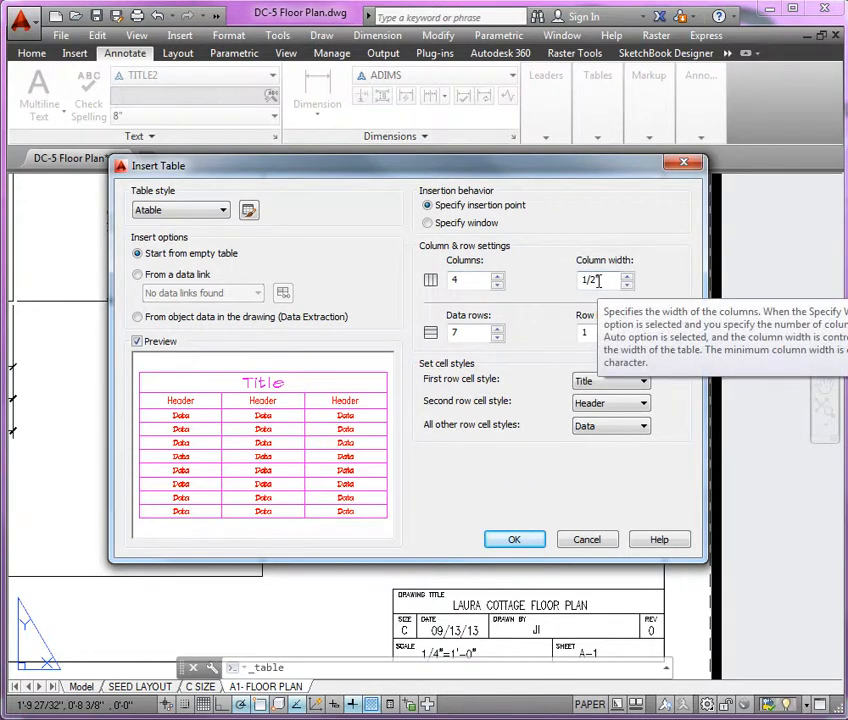
pyautogui.doubleClick(469, 333)
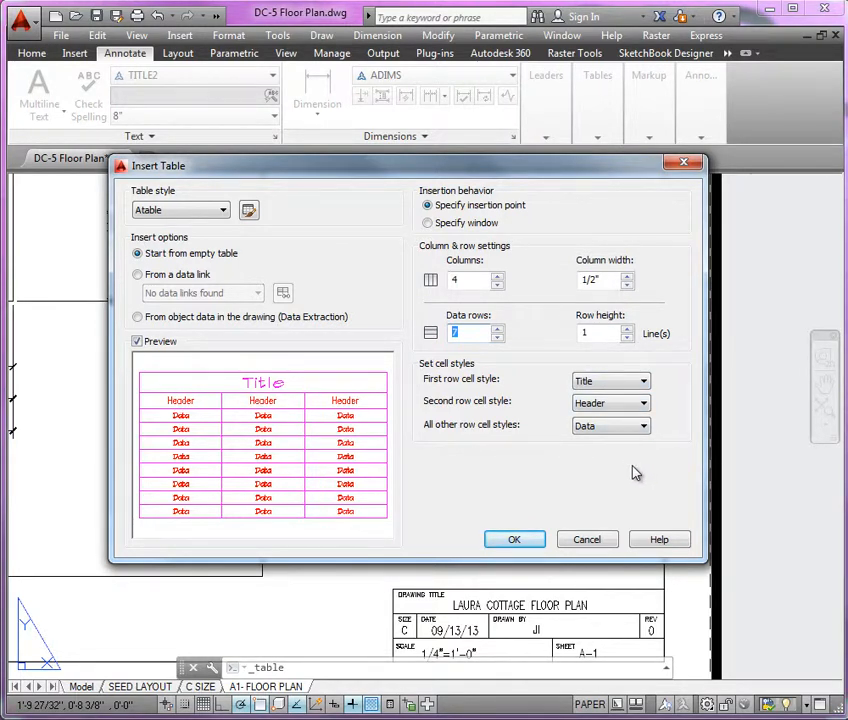
# Step: Insert the table by specifying a window in the empty area between the floor plan viewport and the sheet border, above the title block
pyautogui.click(492, 226)
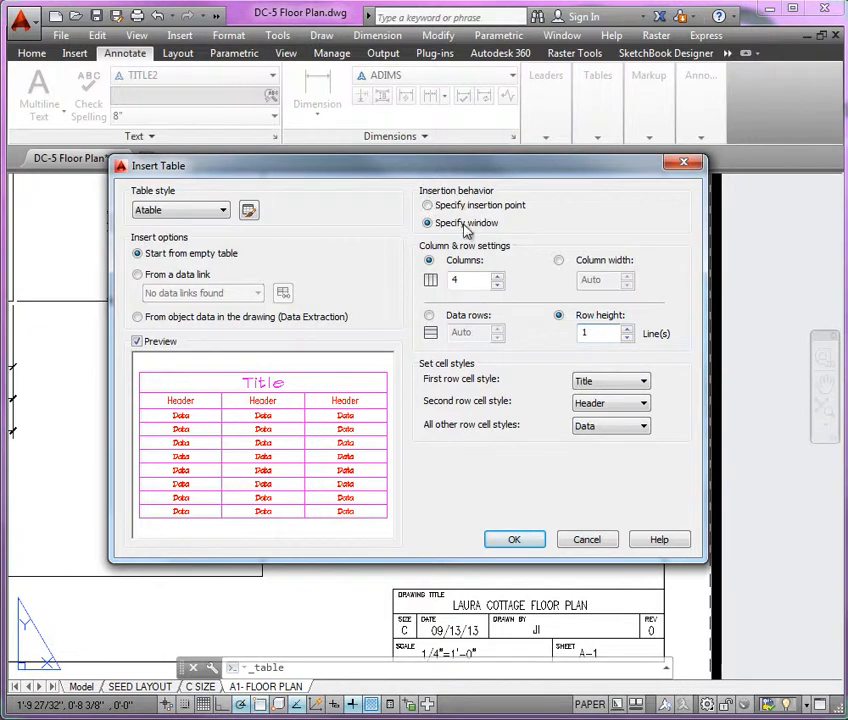
pyautogui.click(509, 541)
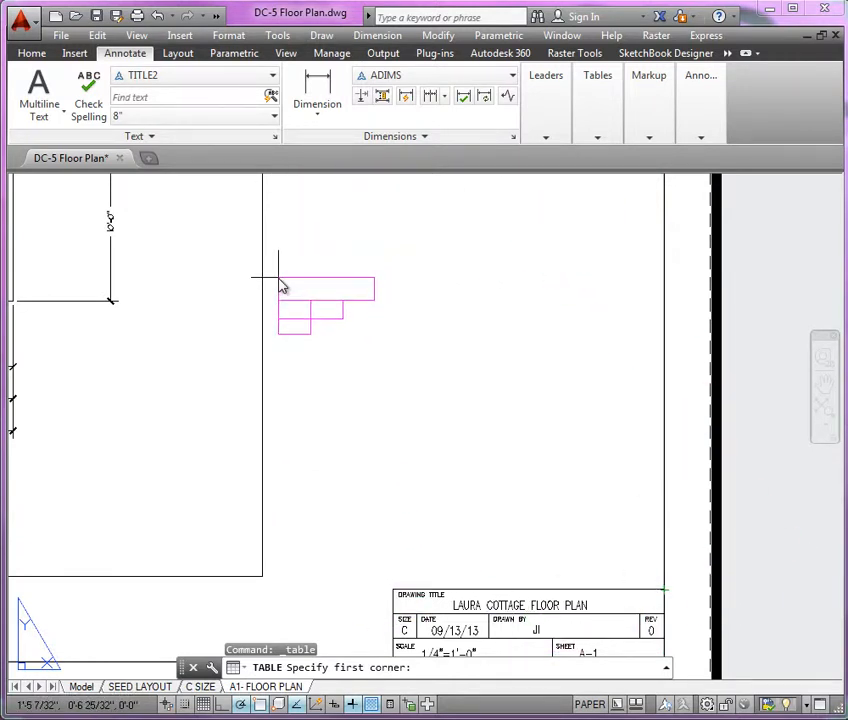
pyautogui.click(287, 276)
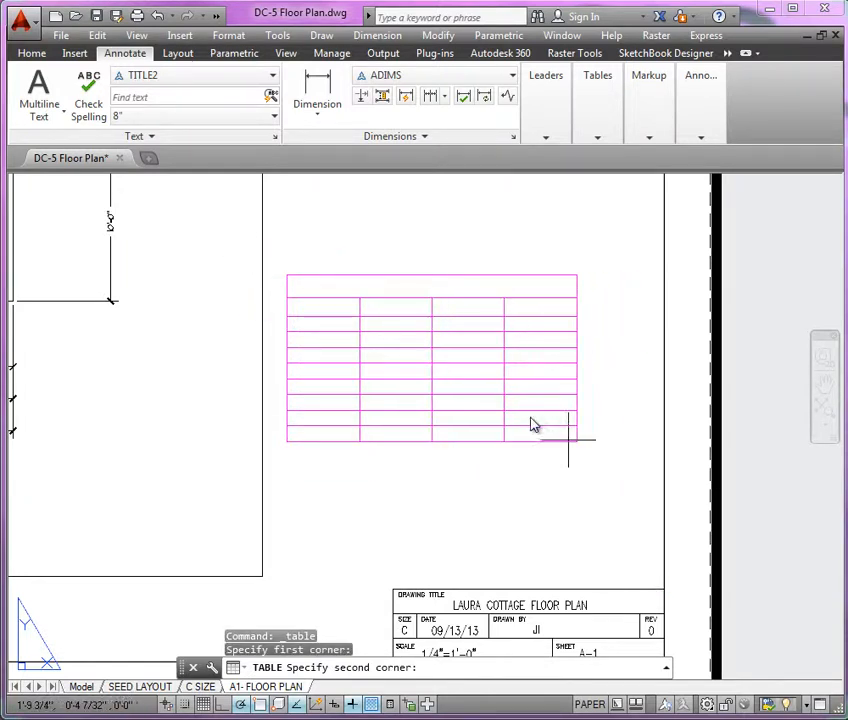
pyautogui.click(642, 466)
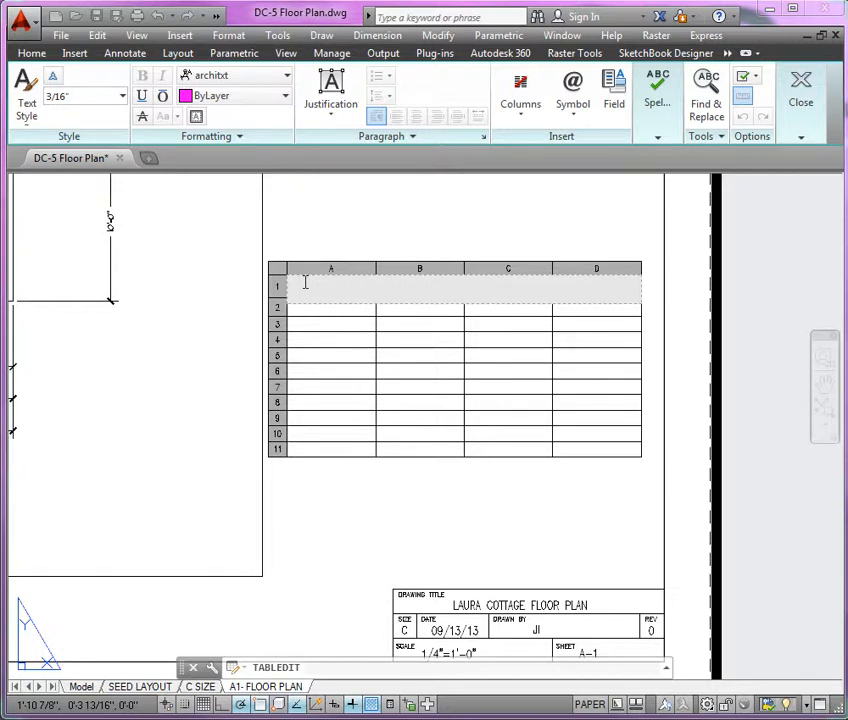
# Step: Enter WINDOW SCHEDULE as the table's title
pyautogui.write('WINDOW SCHED')
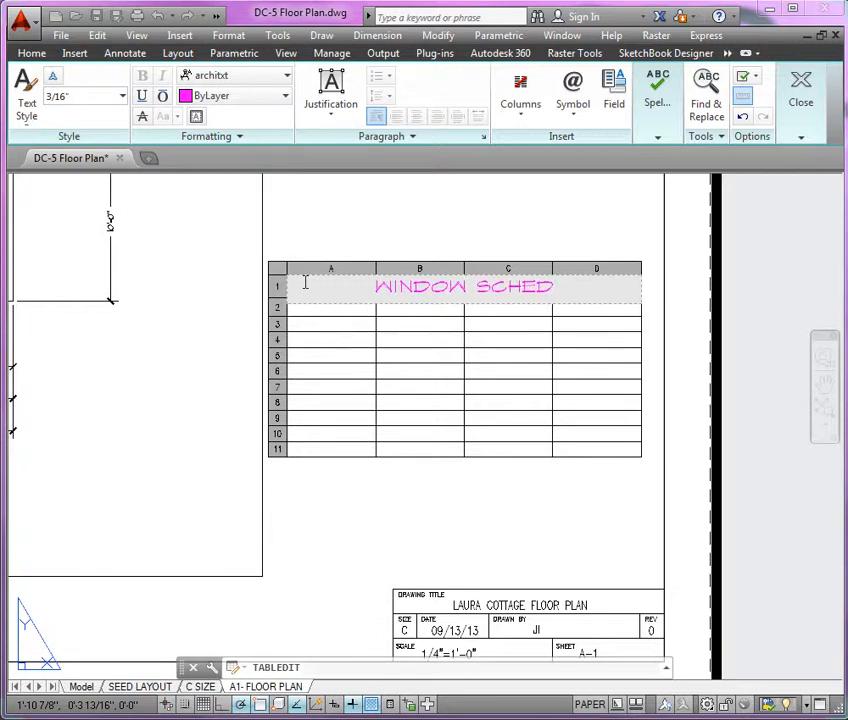
pyautogui.write('ULE')
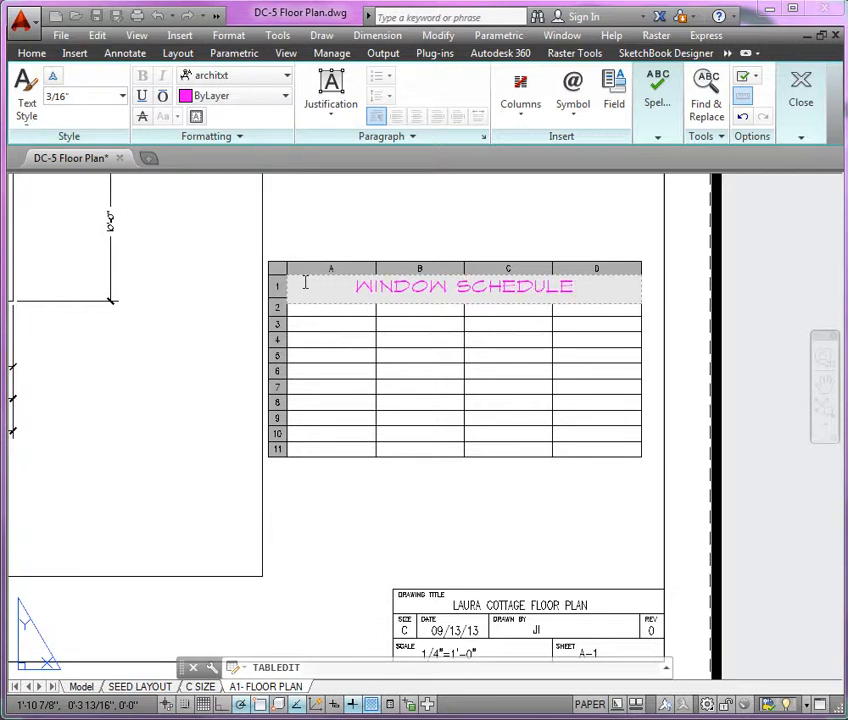
pyautogui.press('Tab')
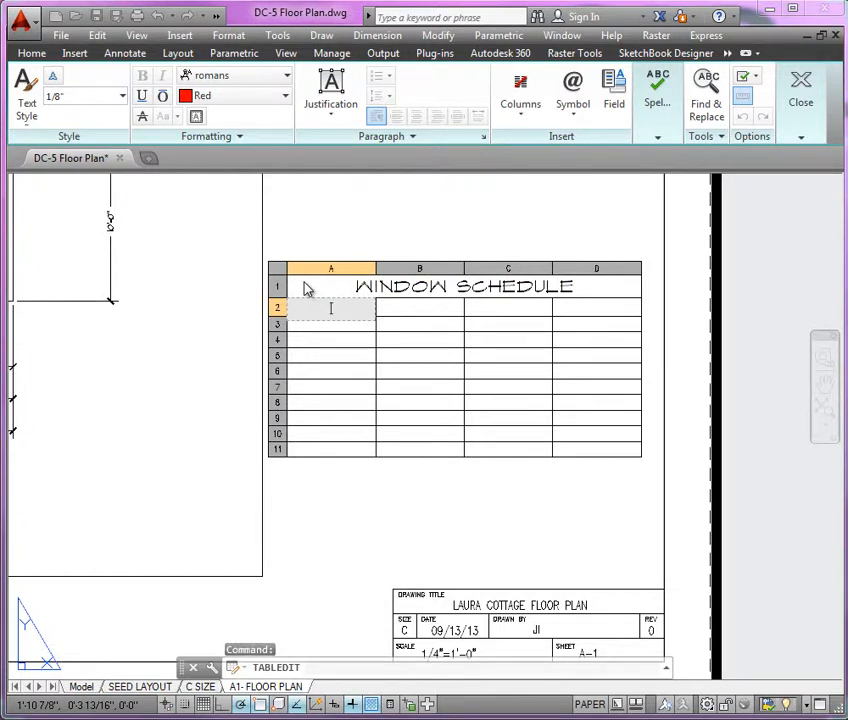
# Step: Fill the header row with NUMBER, QTY., SIZE and DESCRIPTION and finish editing the table text
pyautogui.write('NUMBER')
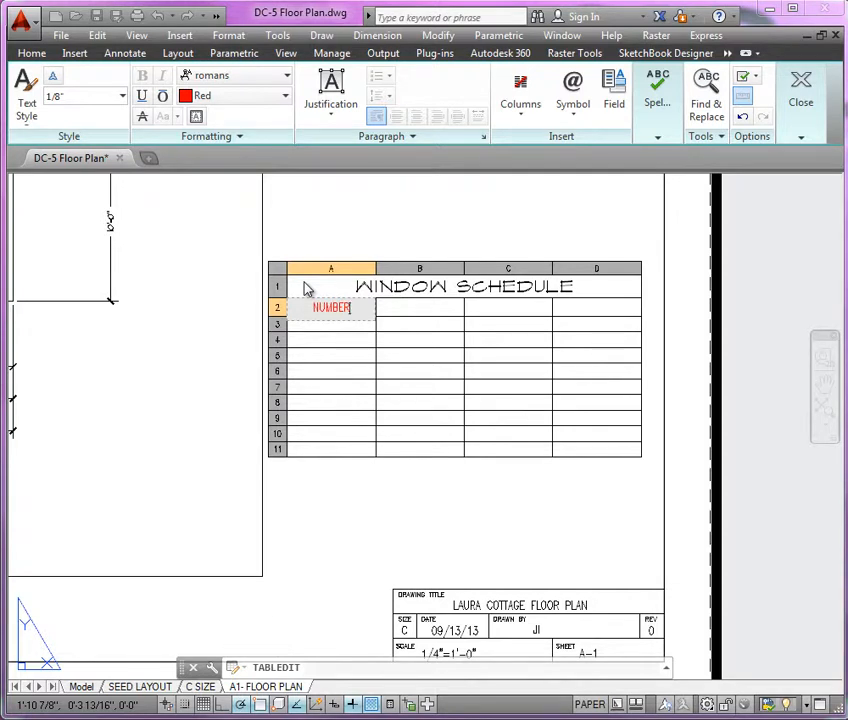
pyautogui.press('Tab')
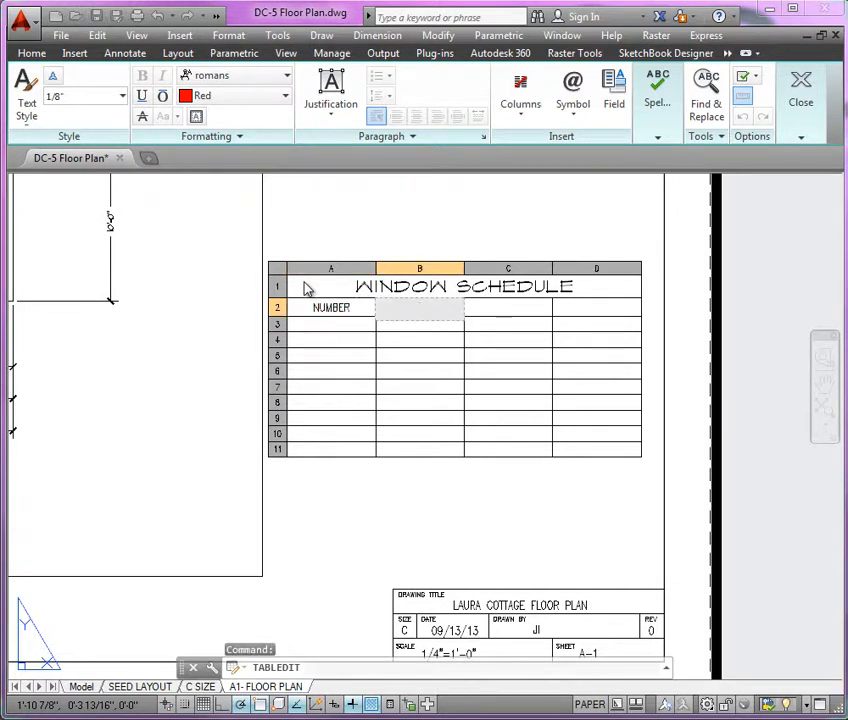
pyautogui.write('QTY.')
pyautogui.press('Tab')
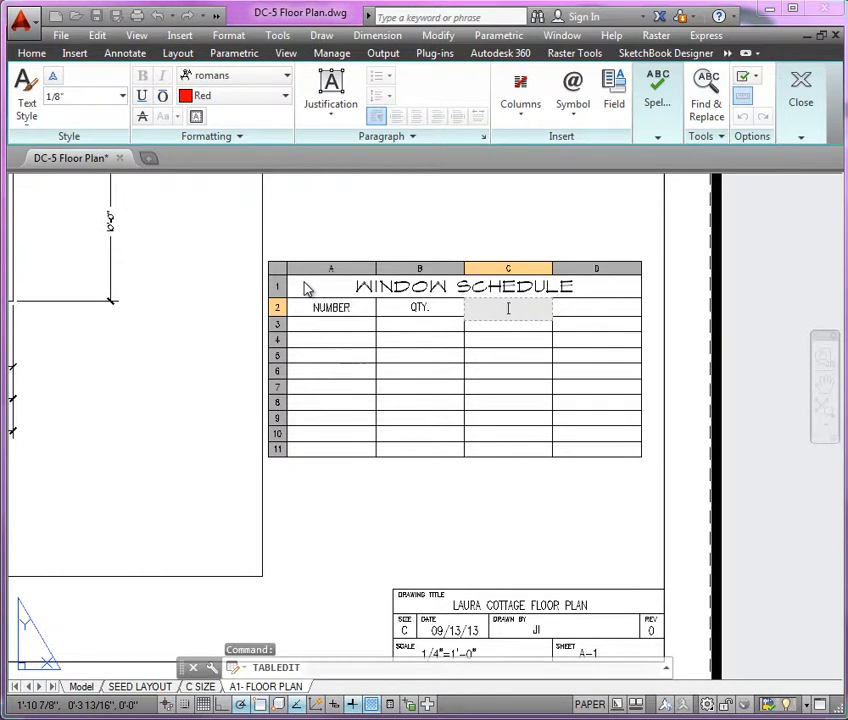
pyautogui.write('SIZE')
pyautogui.press('Tab')
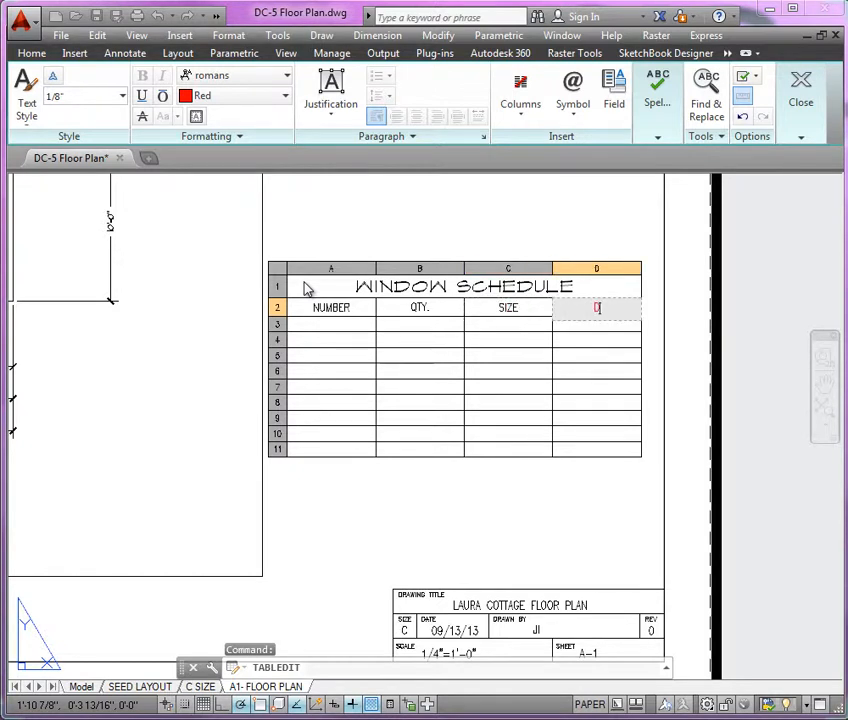
pyautogui.write('DES')
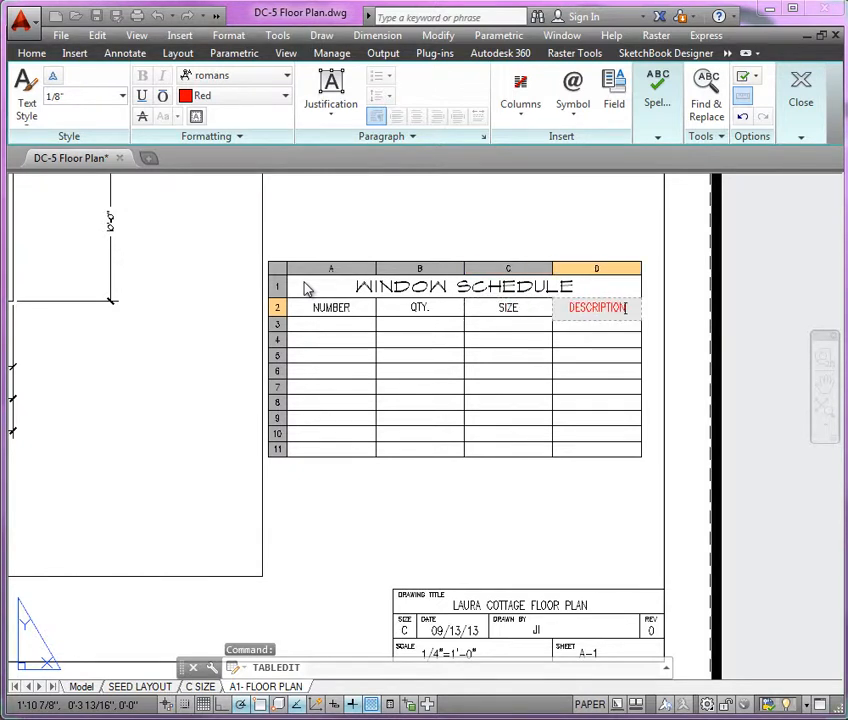
pyautogui.write('CRIPTION')
pyautogui.press('Return')
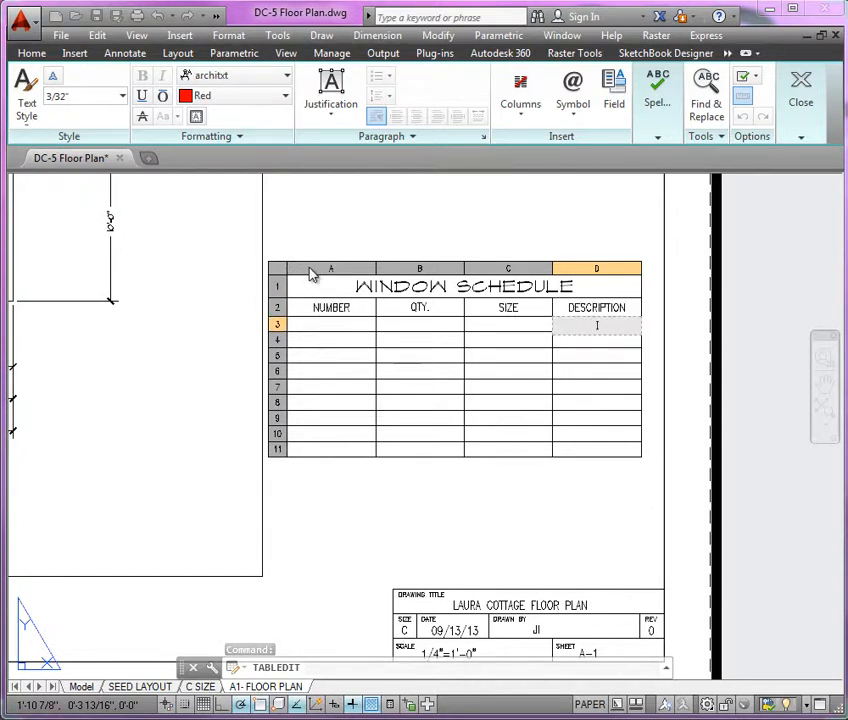
pyautogui.press('Escape')
# Step: Narrow the NUMBER column of the window schedule by about 5/8"
pyautogui.click(310, 268)
pyautogui.click(310, 288)
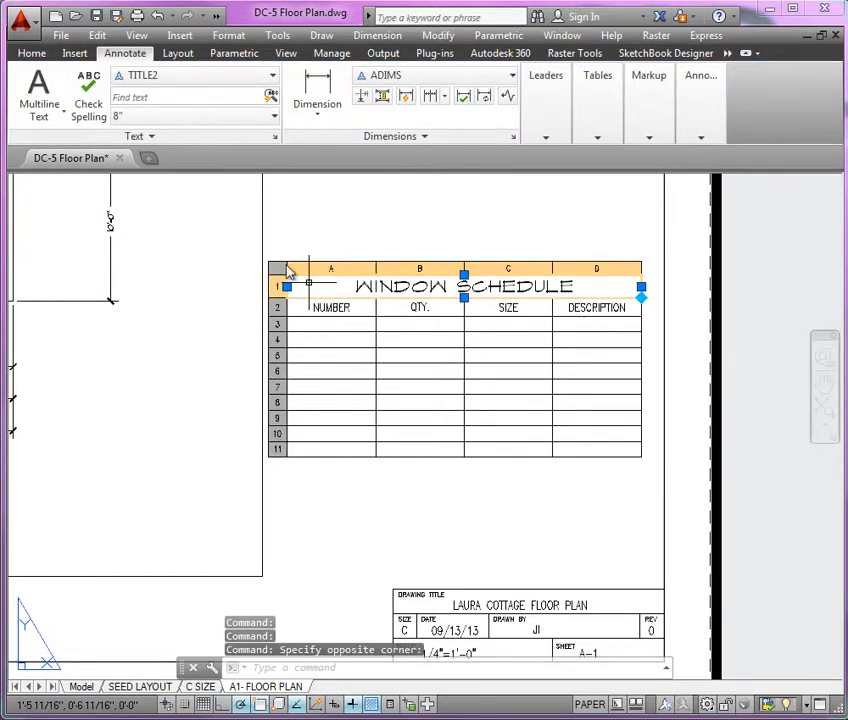
pyautogui.click(337, 269)
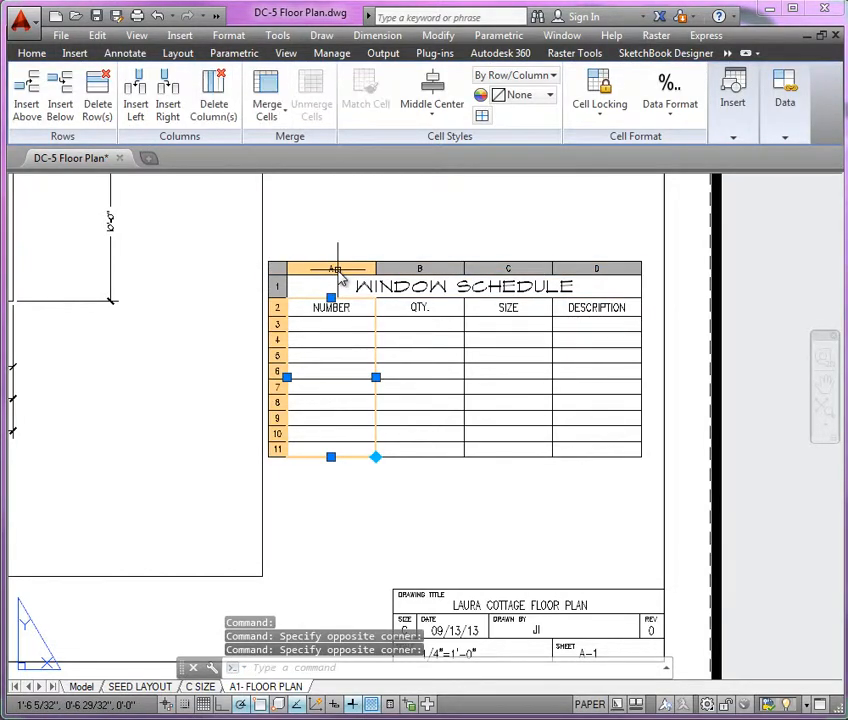
pyautogui.click(376, 377)
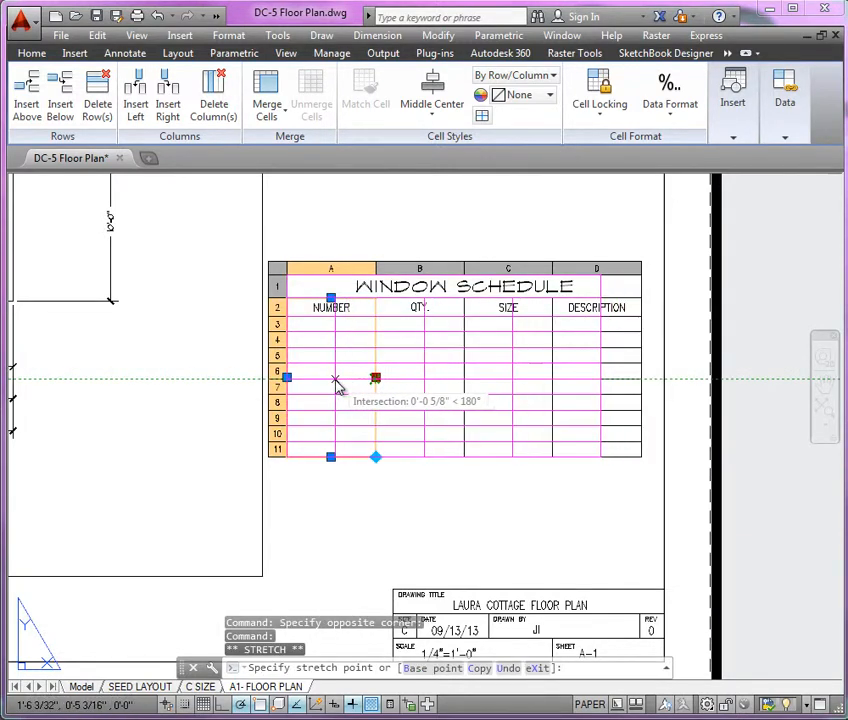
# Step: Stretch the whole window schedule table horizontally until its outer edge meets the sheet border line, then deselect it
pyautogui.click(280, 268)
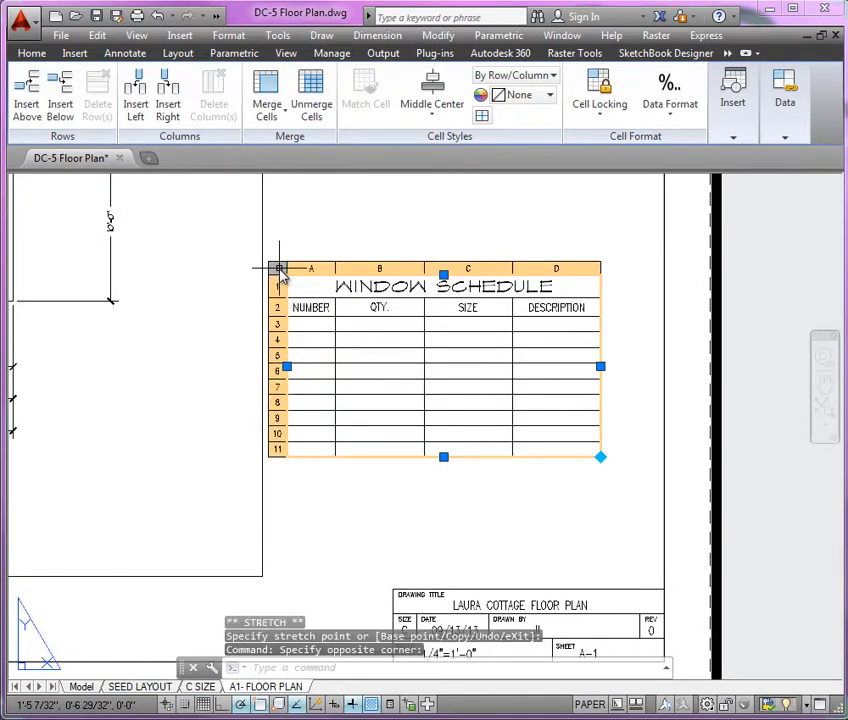
pyautogui.click(600, 367)
pyautogui.click(664, 367)
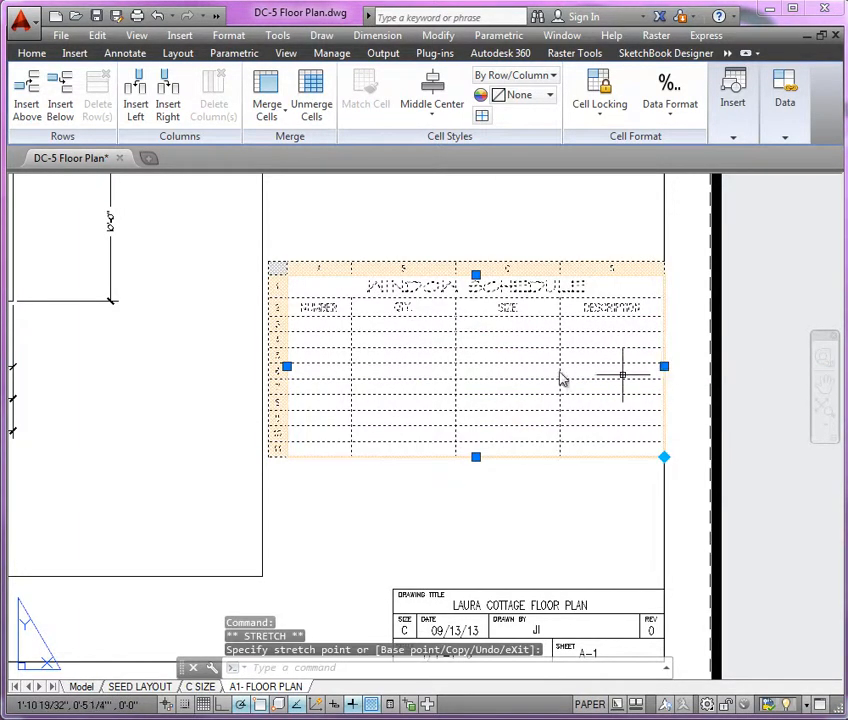
pyautogui.press('Escape')
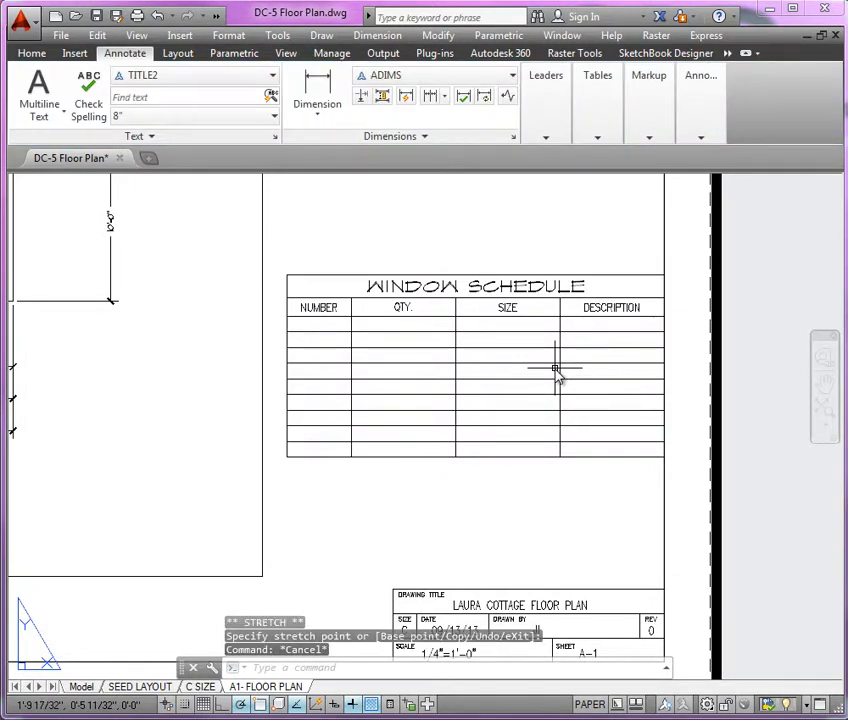
# Step: Stretch the first data row below the headers downward to about twice its height
pyautogui.click(312, 326)
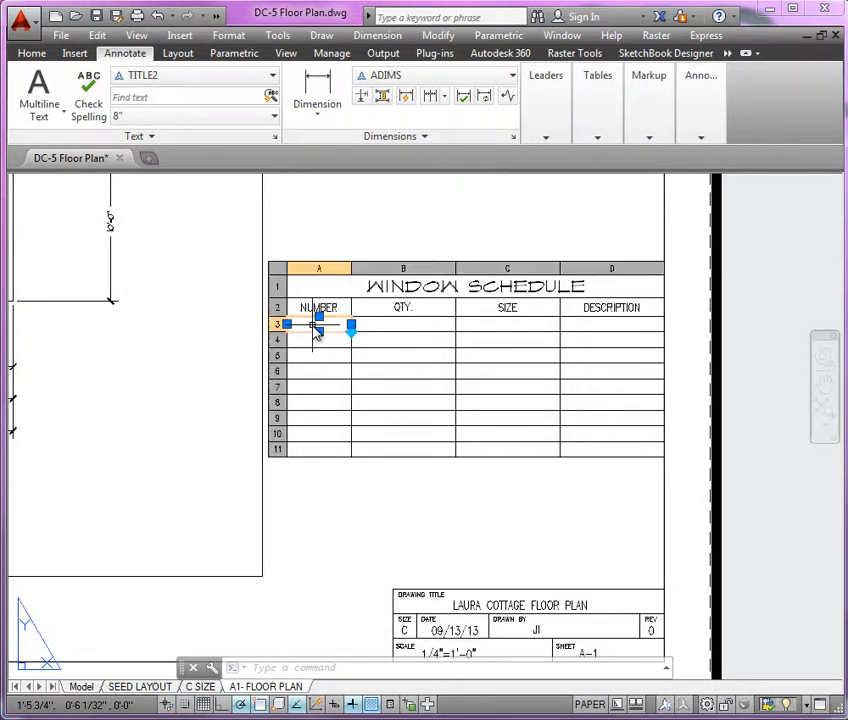
pyautogui.click(277, 325)
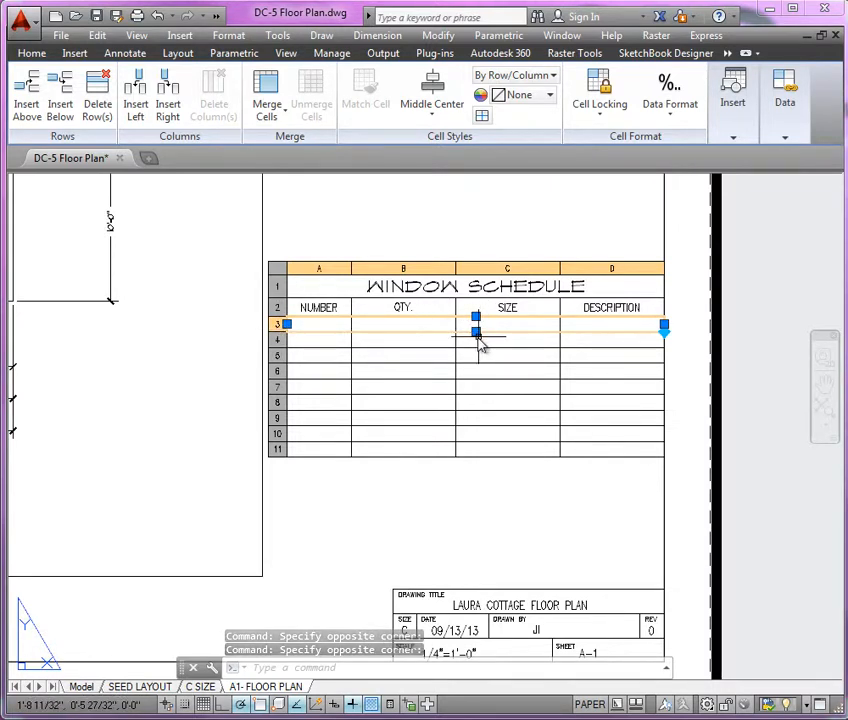
pyautogui.click(476, 332)
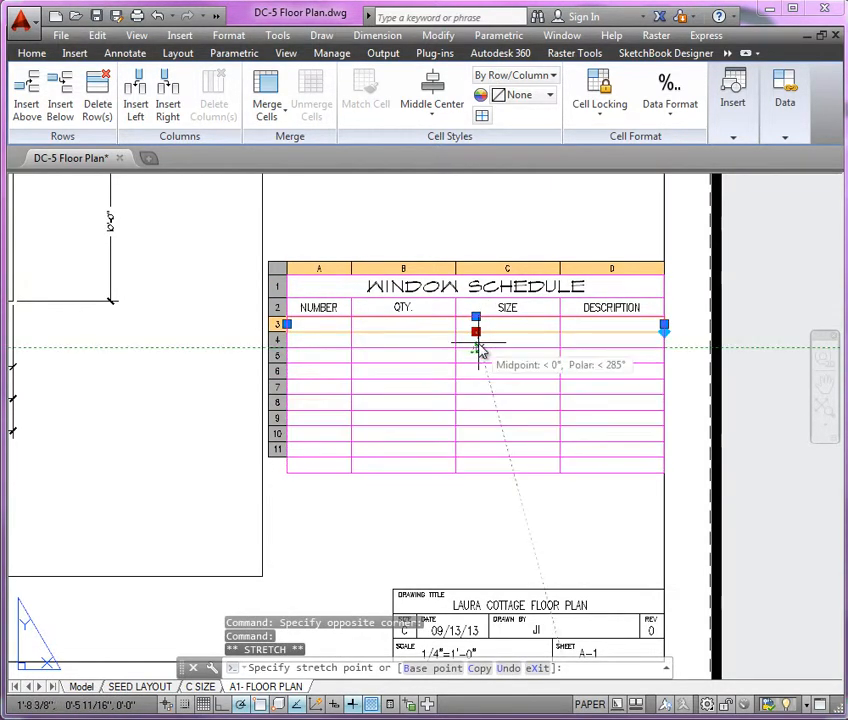
pyautogui.click(476, 347)
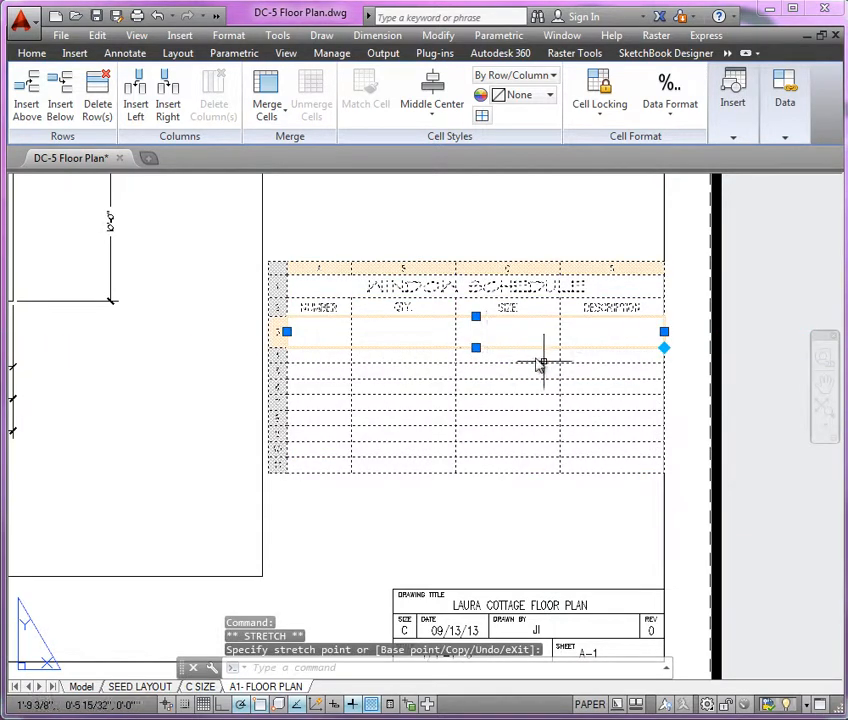
pyautogui.rightClick(282, 342)
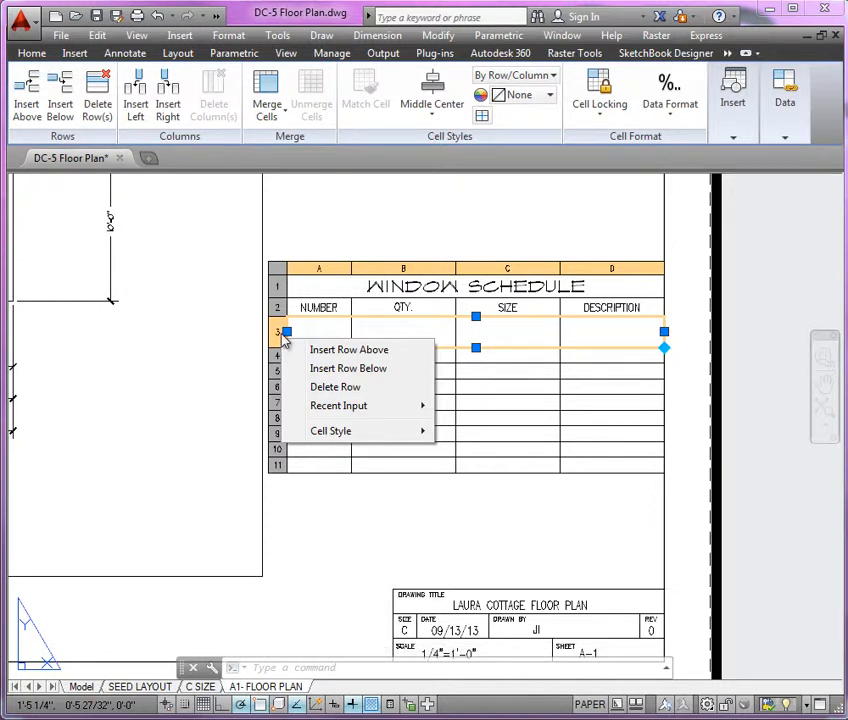
pyautogui.moveTo(375, 437)
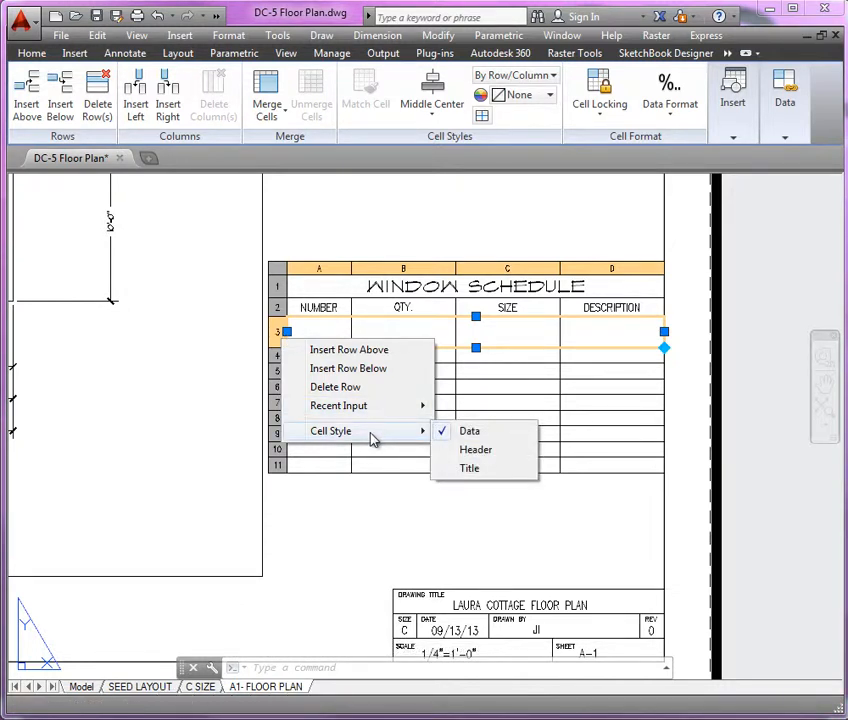
pyautogui.click(313, 338)
pyautogui.rightClick(313, 338)
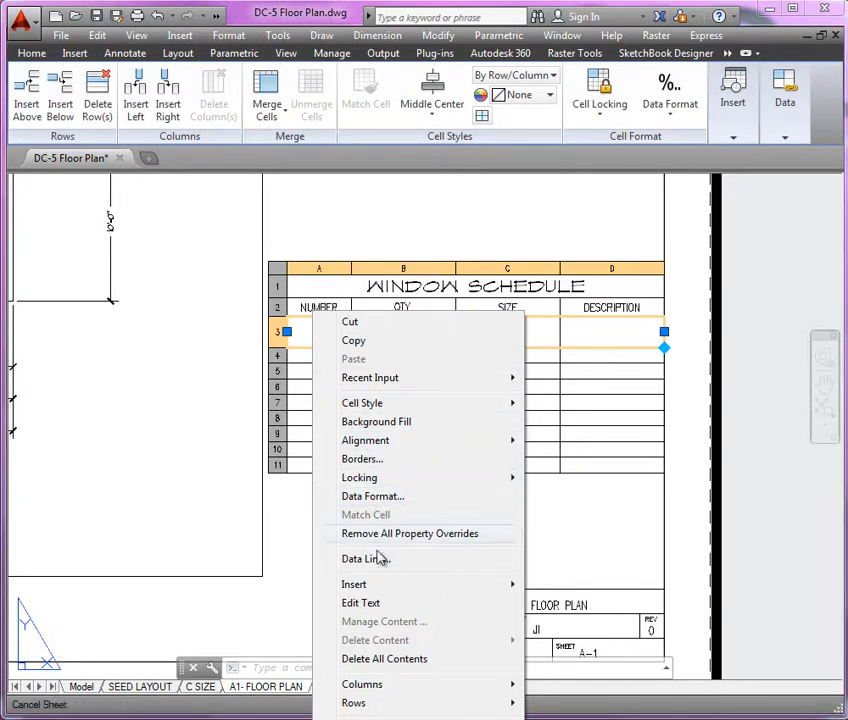
pyautogui.moveTo(410, 710)
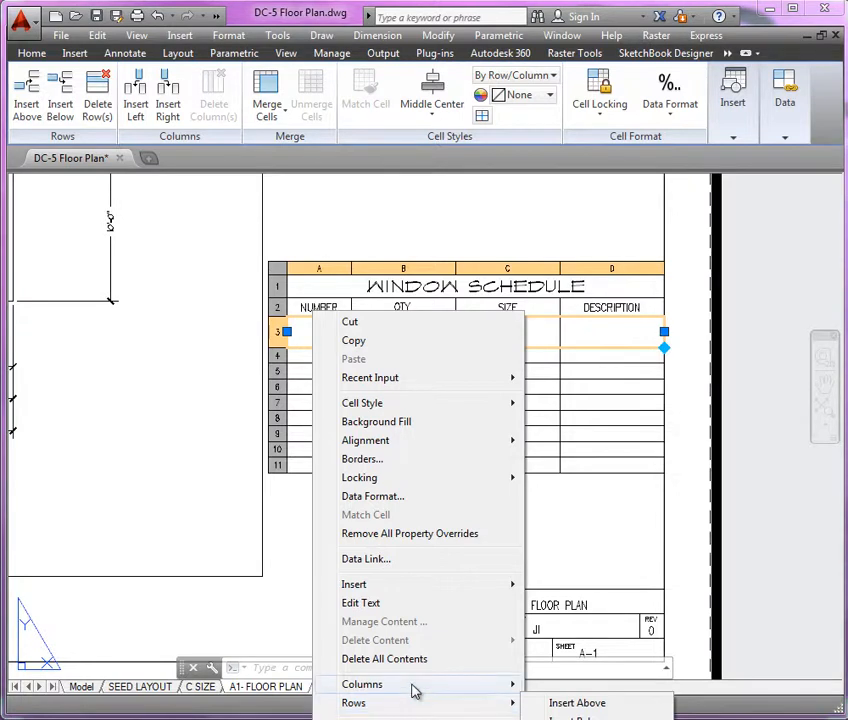
pyautogui.moveTo(447, 710)
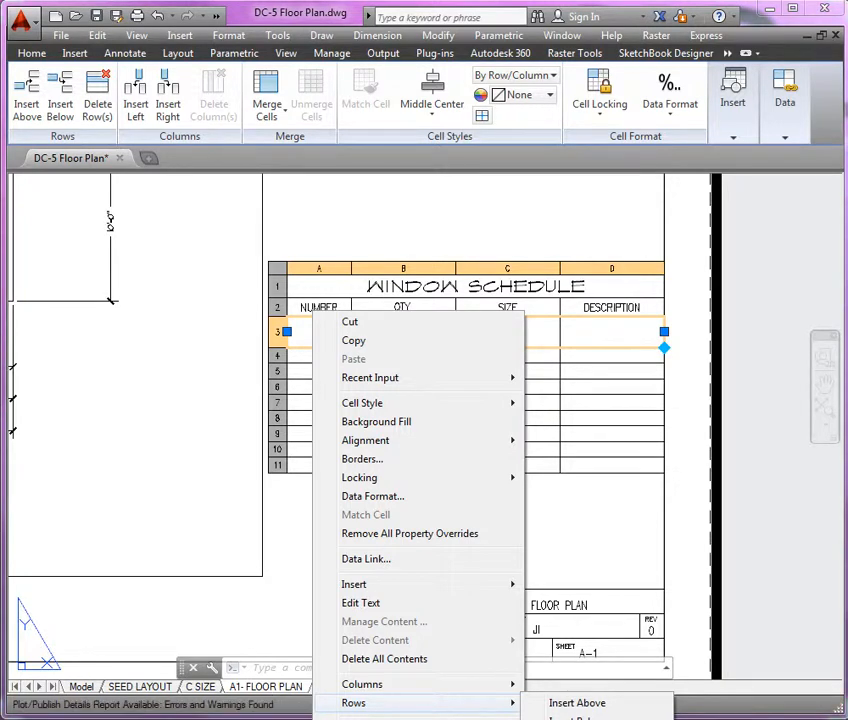
pyautogui.click(560, 510)
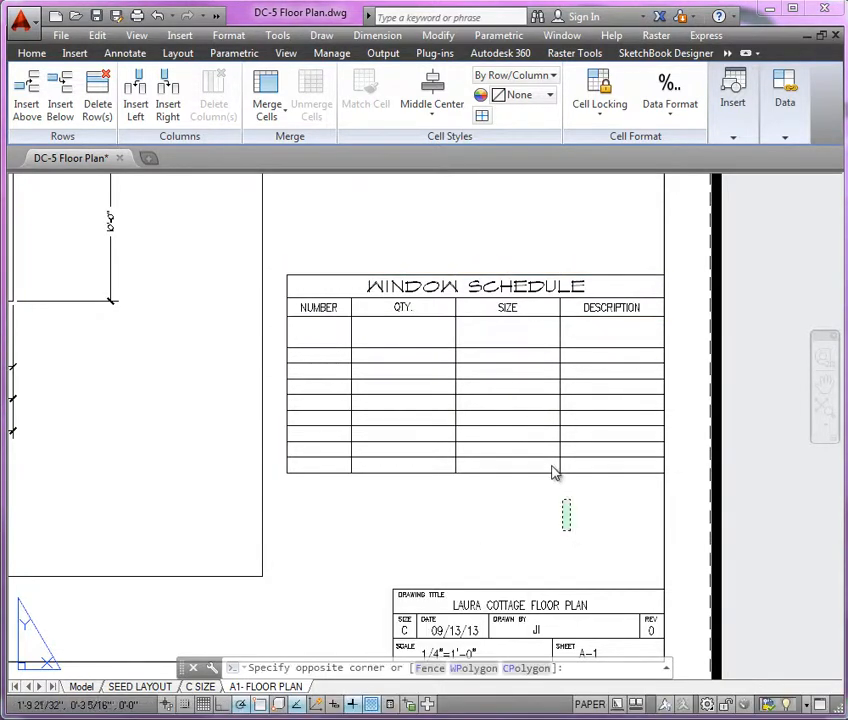
pyautogui.scroll(-2, 463, 287)
pyautogui.scroll(-2, 463, 287)
pyautogui.scroll(4, 455, 322)
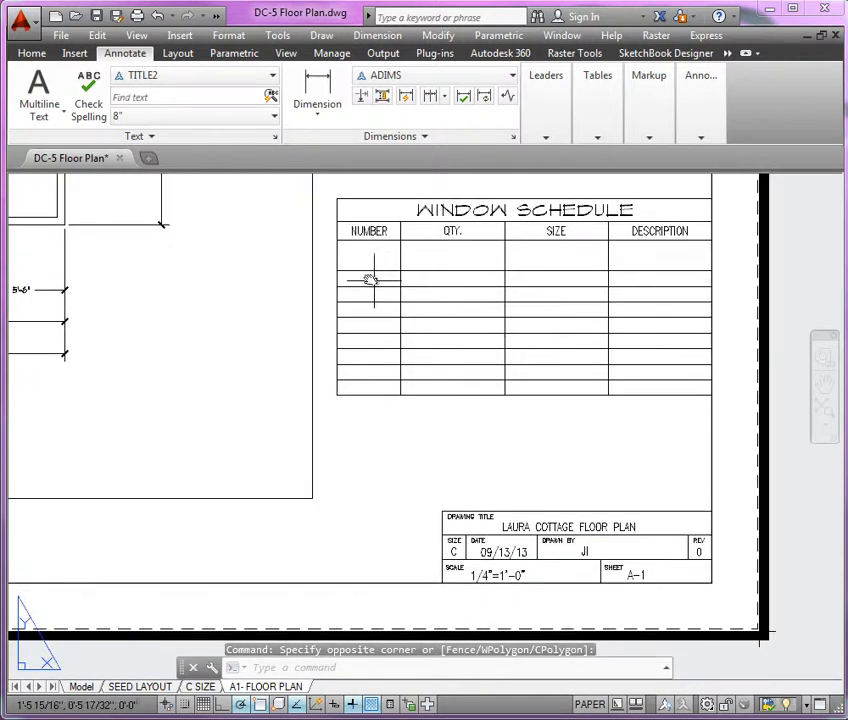
pyautogui.scroll(-2, 350, 277)
pyautogui.click(352, 278)
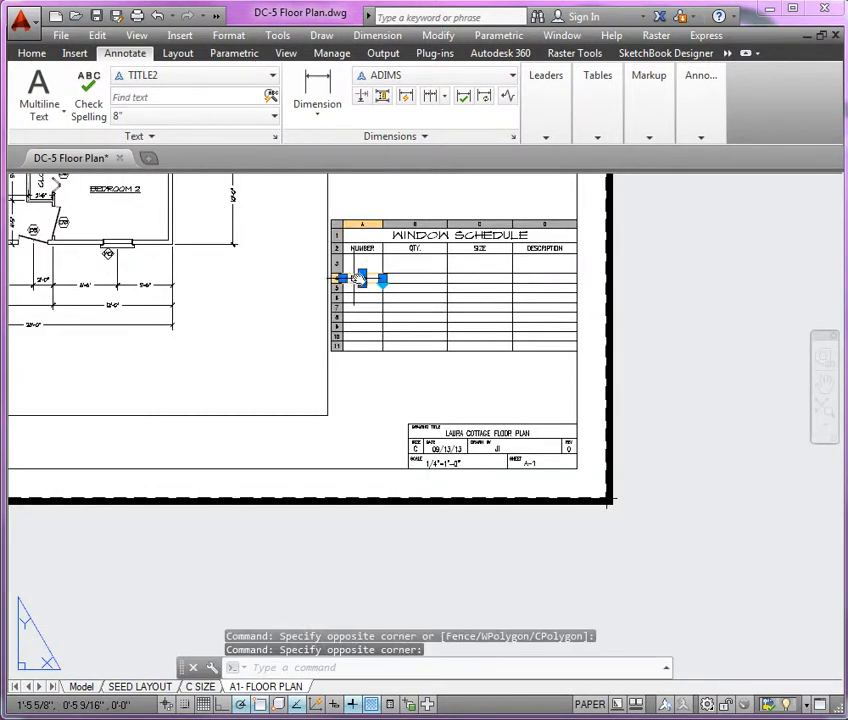
pyautogui.scroll(2, 342, 279)
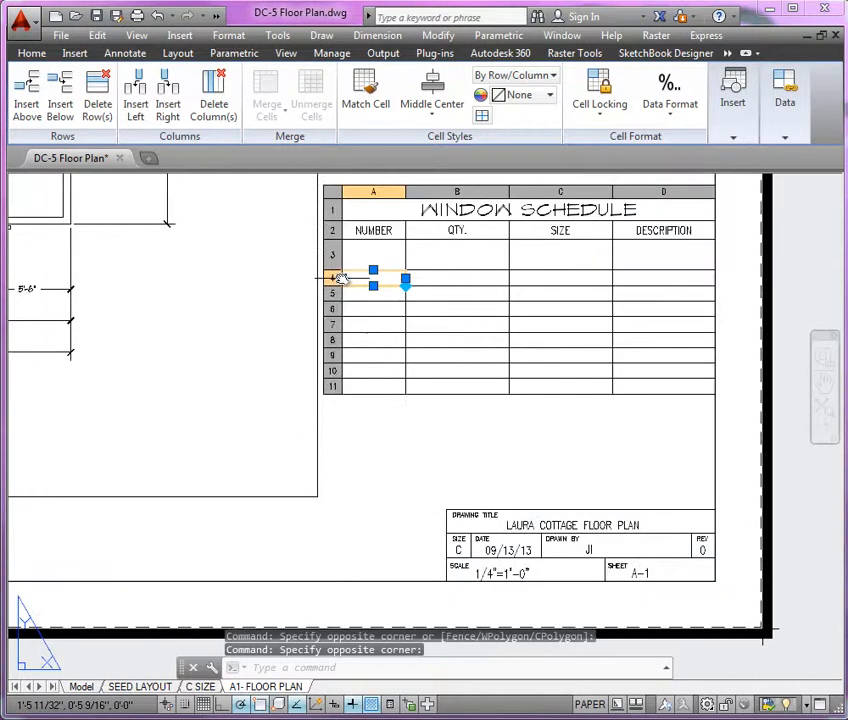
pyautogui.click(331, 278)
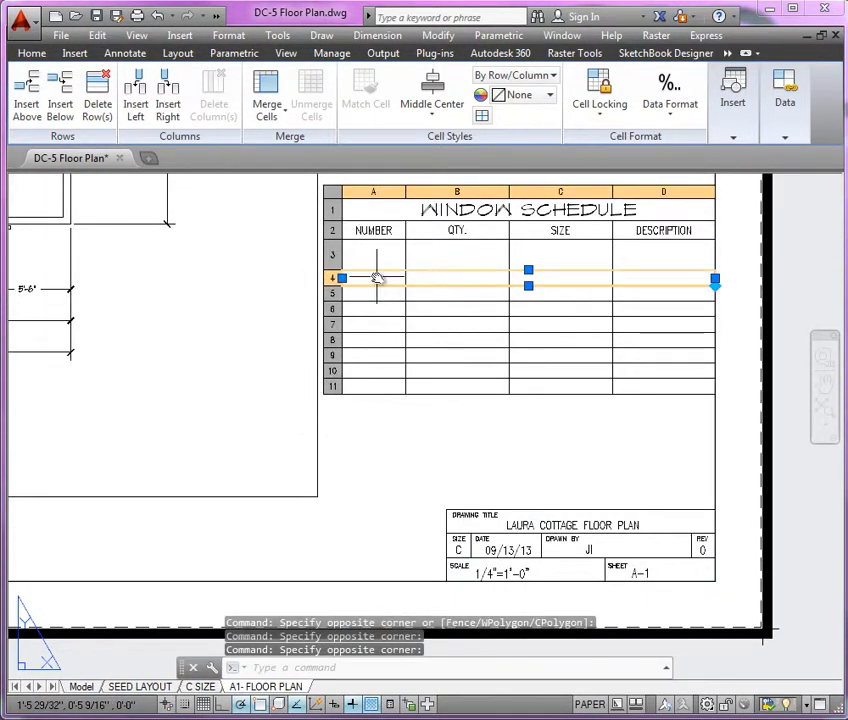
pyautogui.rightClick(377, 279)
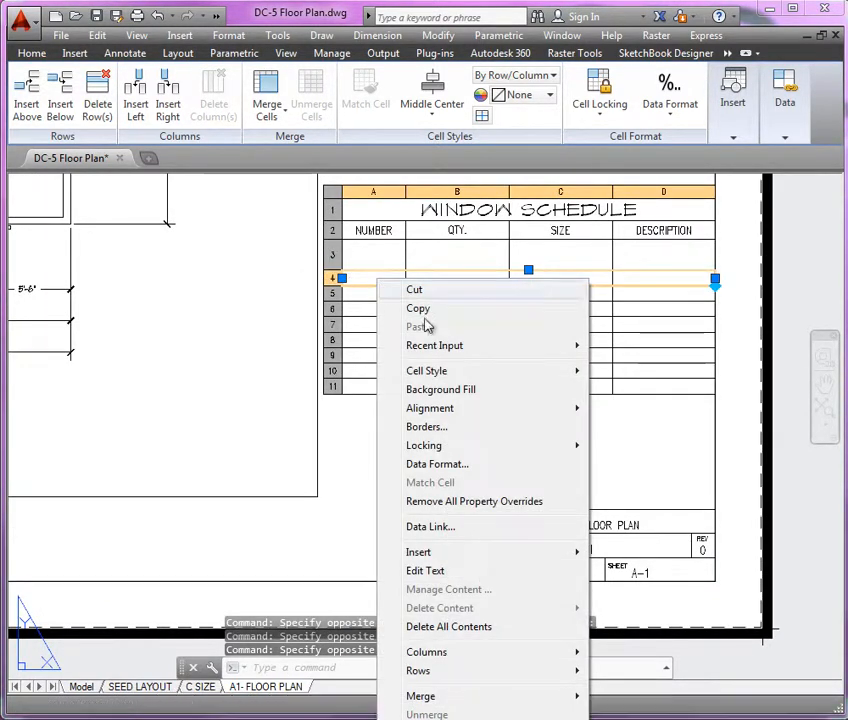
pyautogui.moveTo(477, 672)
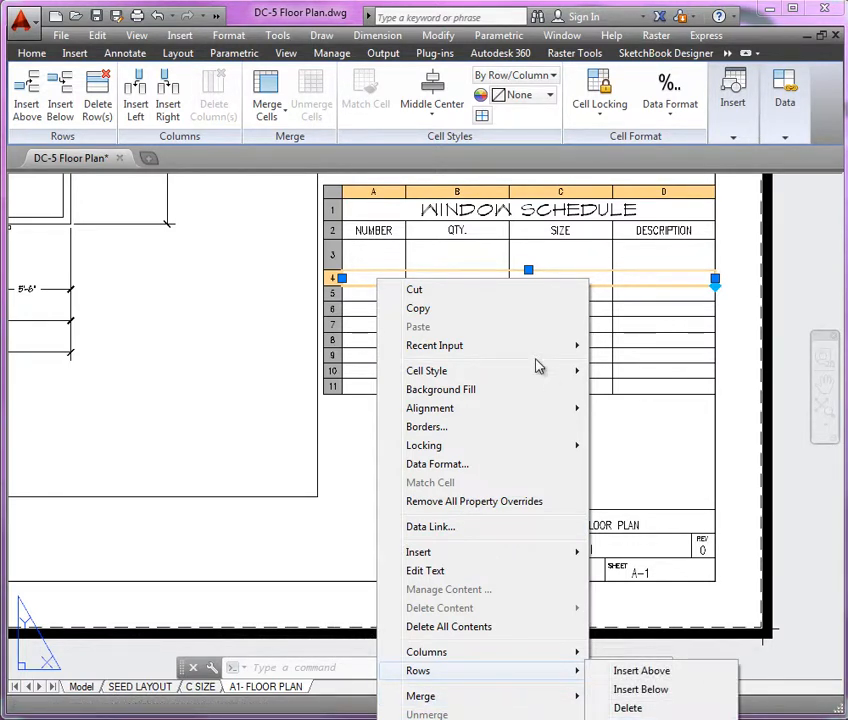
pyautogui.click(380, 264)
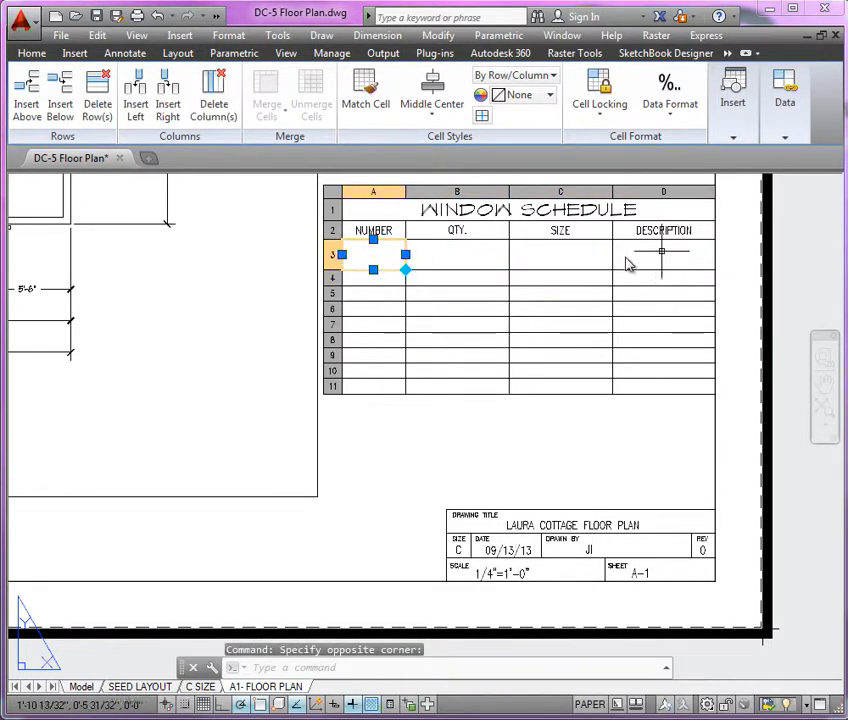
# Step: Try to size the window schedule's rows equally with only the first data row selected
pyautogui.click(335, 254)
pyautogui.rightClick(388, 261)
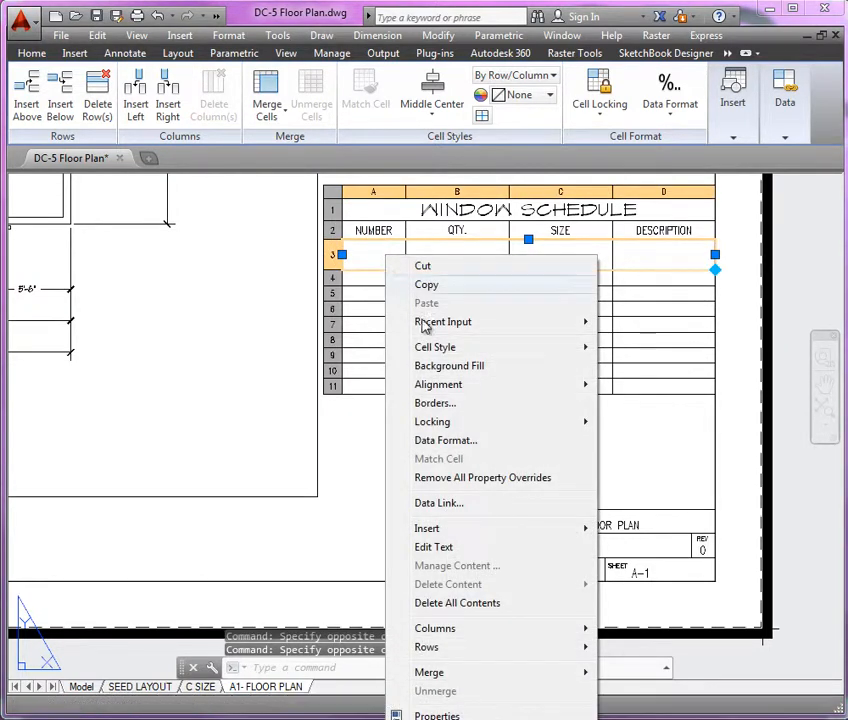
pyautogui.moveTo(478, 650)
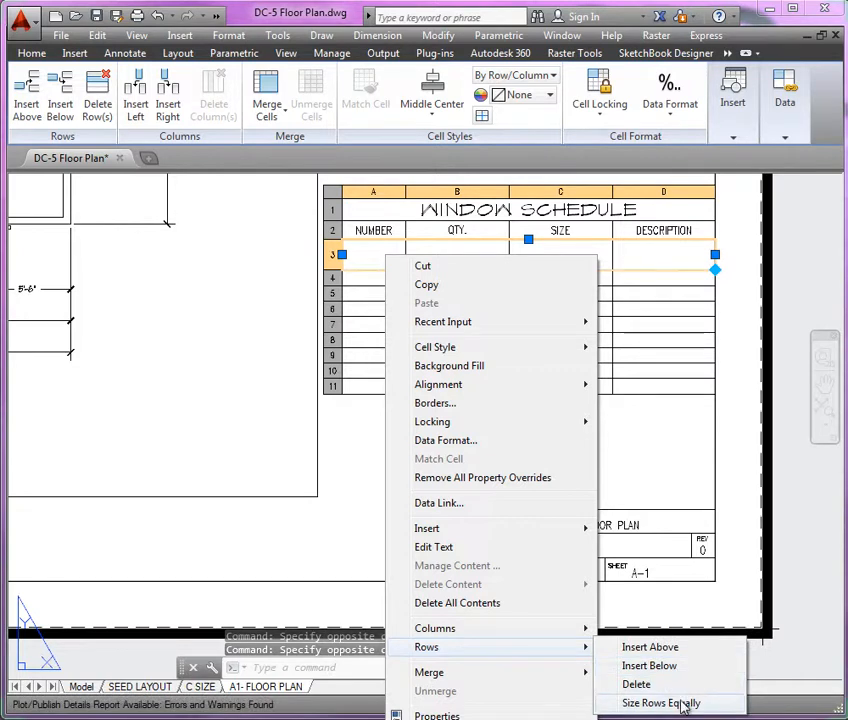
pyautogui.click(665, 703)
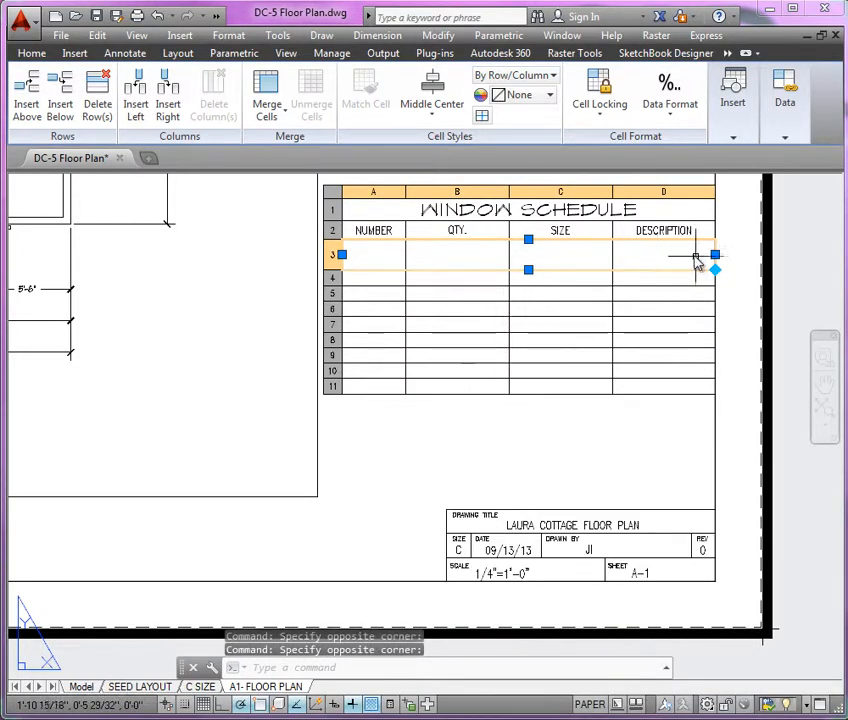
# Step: Select all data rows below the headers of the window schedule, size them equally and deselect the table
pyautogui.click(694, 255)
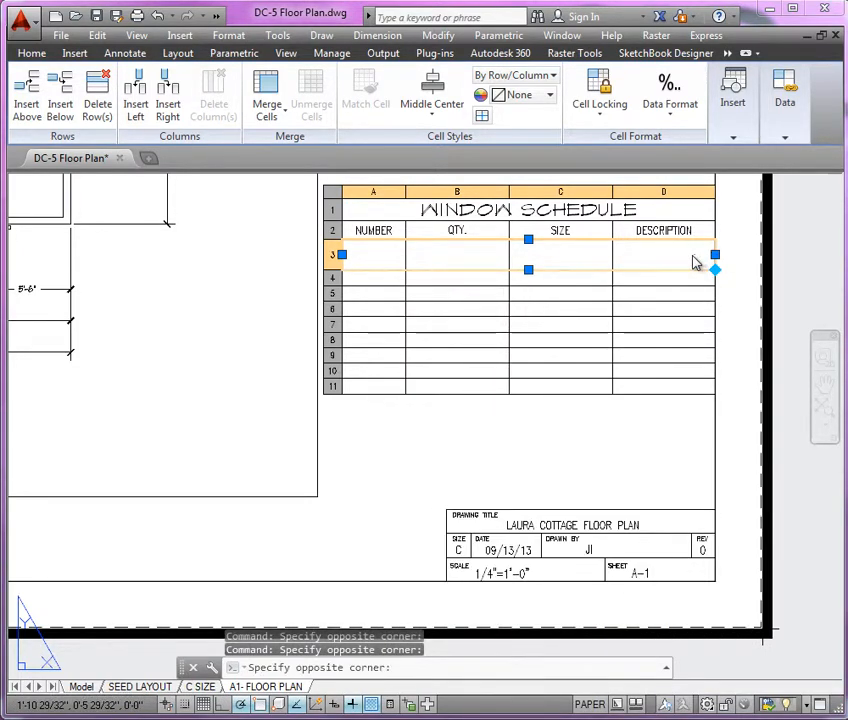
pyautogui.click(384, 394)
pyautogui.rightClick(376, 262)
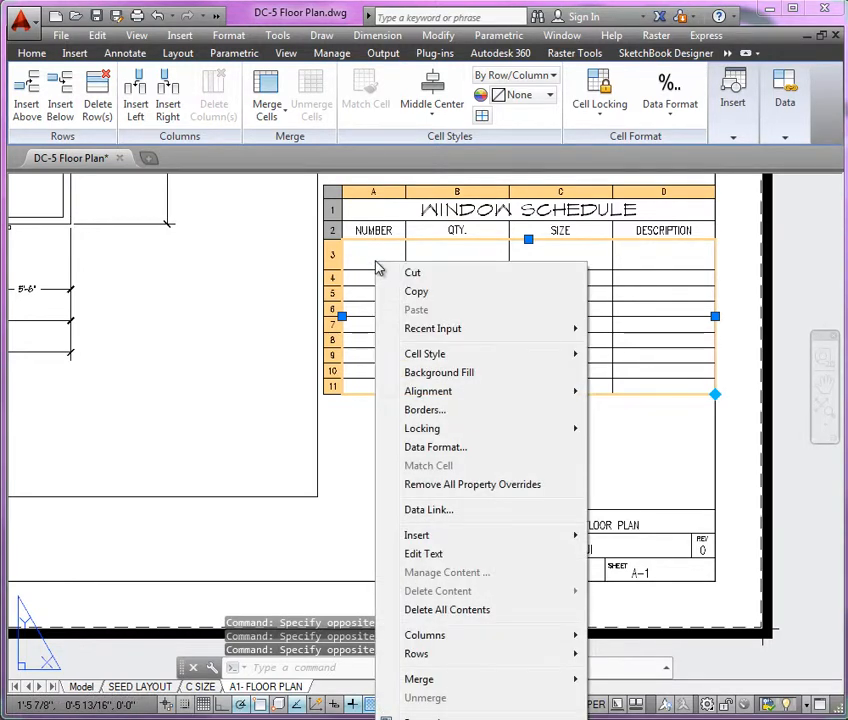
pyautogui.moveTo(484, 662)
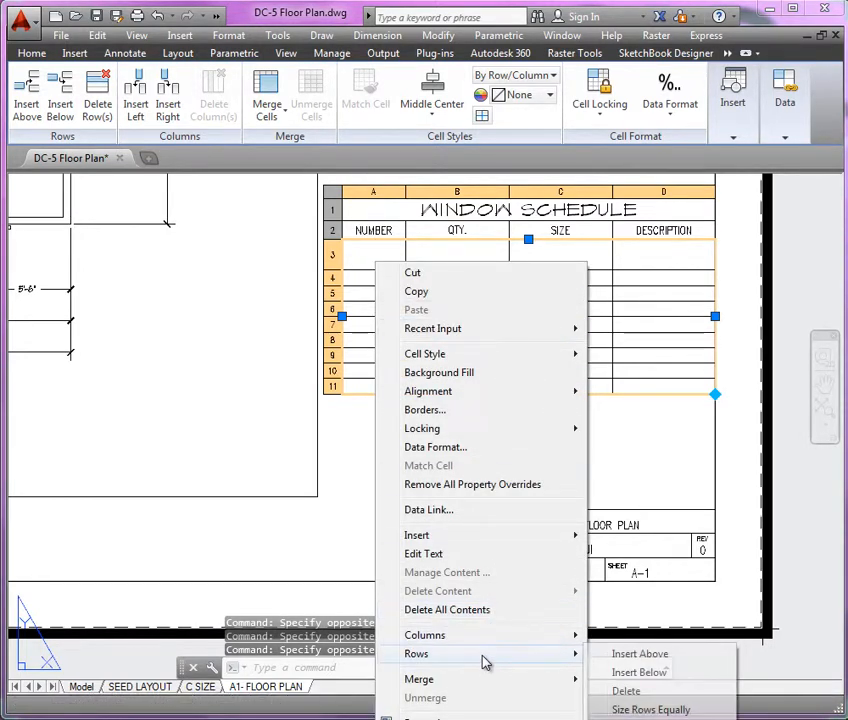
pyautogui.click(630, 709)
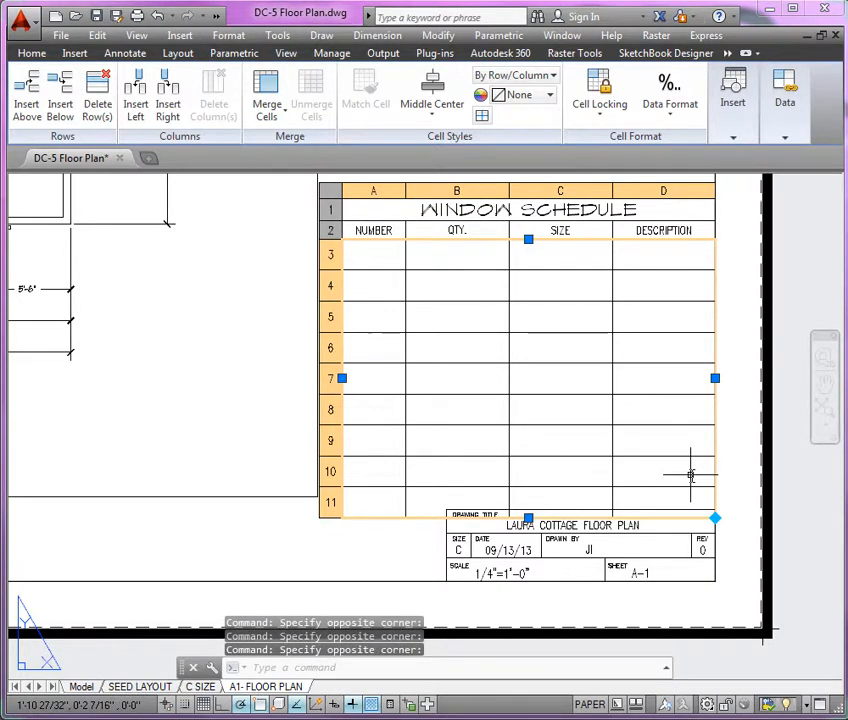
pyautogui.press('Escape')
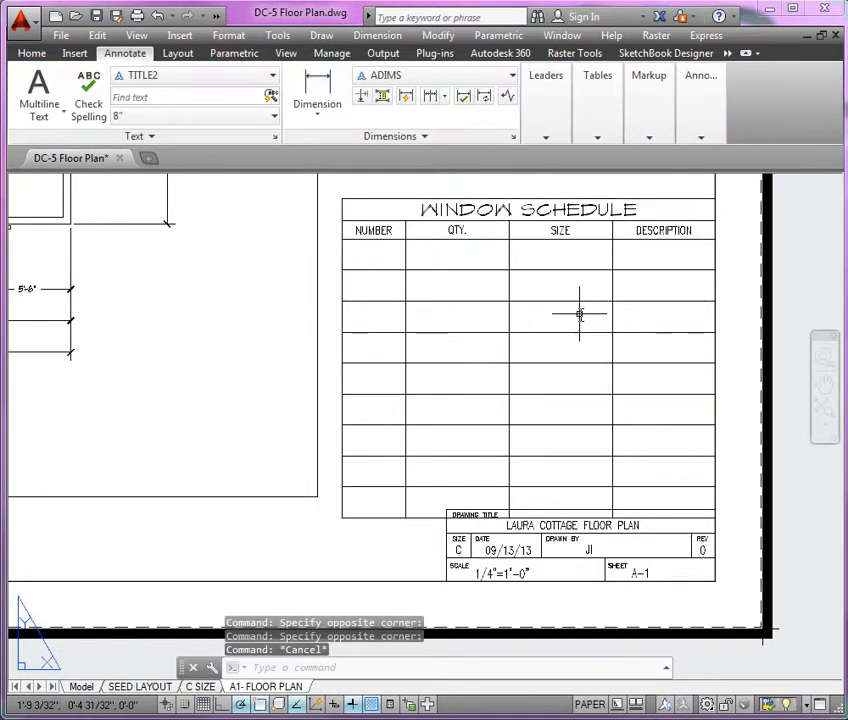
# Step: Move the window schedule table up along the border so its lower outer corner meets the title block's upper corner
pyautogui.scroll(-2, 580, 314)
pyautogui.click(617, 237)
pyautogui.click(615, 243)
pyautogui.scroll(2, 674, 444)
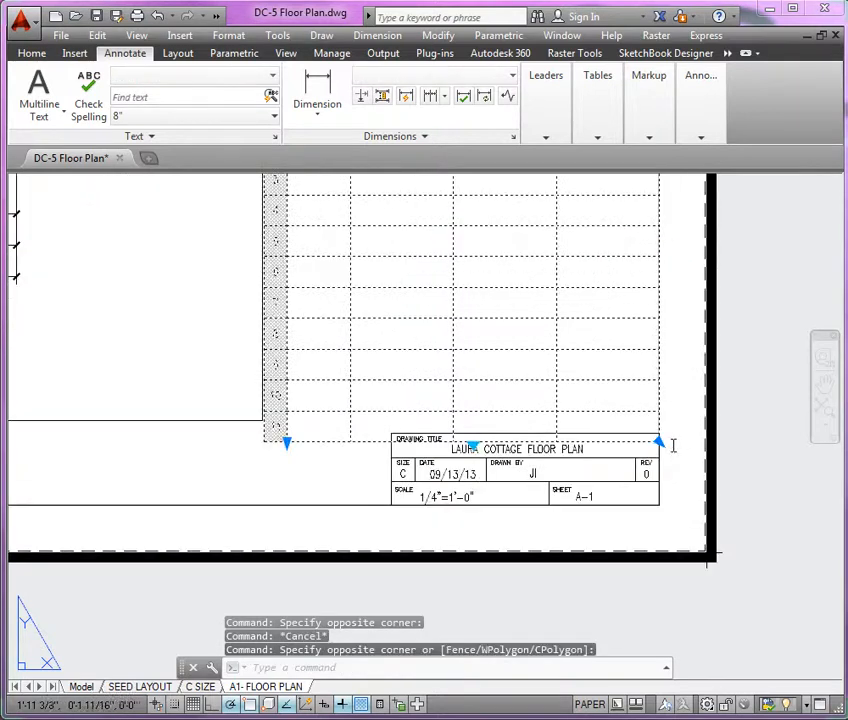
pyautogui.scroll(2, 673, 446)
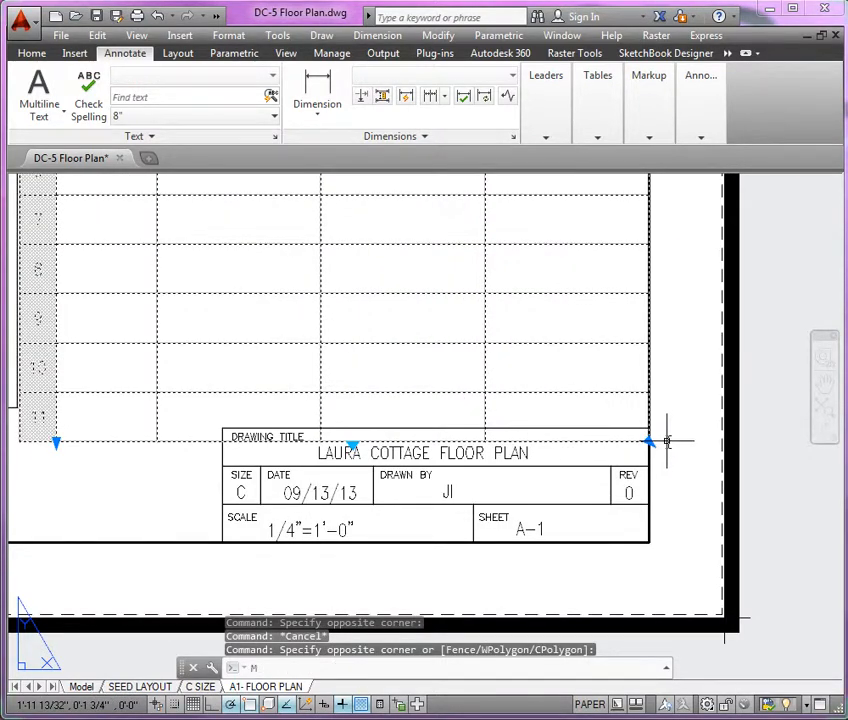
pyautogui.press('Return')
pyautogui.click(650, 441)
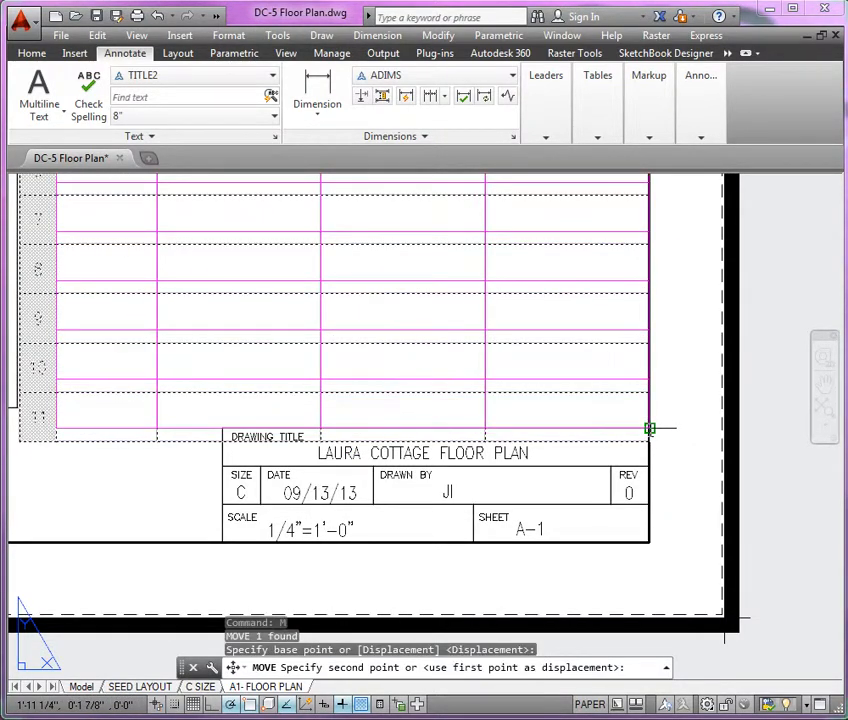
pyautogui.click(650, 428)
# Step: Select the first cell under NUMBER, examine the window schedule in the reference PDF in the browser and return to the AutoCAD drawing
pyautogui.scroll(-4, 650, 428)
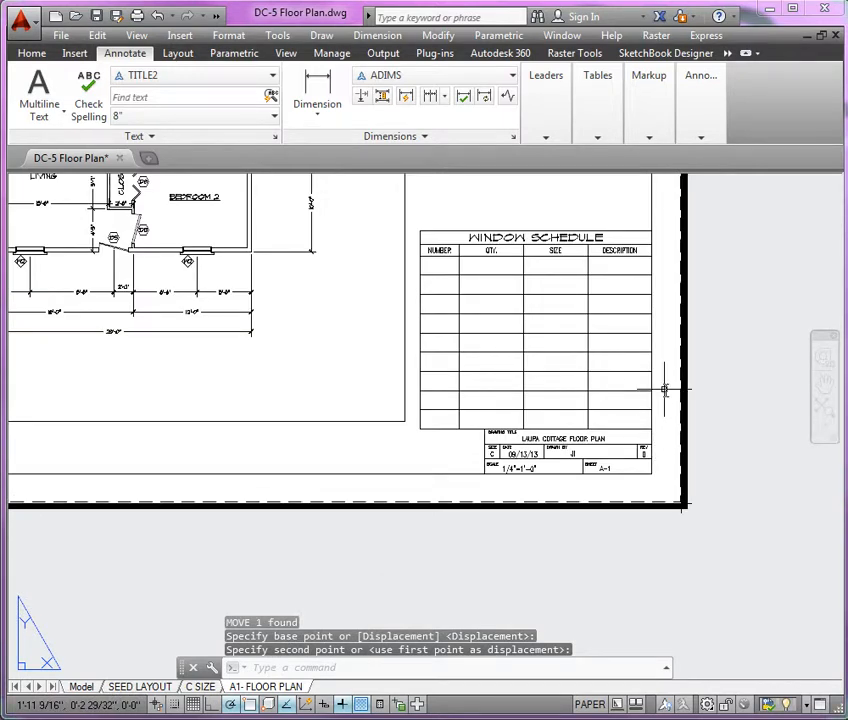
pyautogui.scroll(2, 471, 267)
pyautogui.moveTo(547, 278); pyautogui.dragTo(490, 289, button='middle')
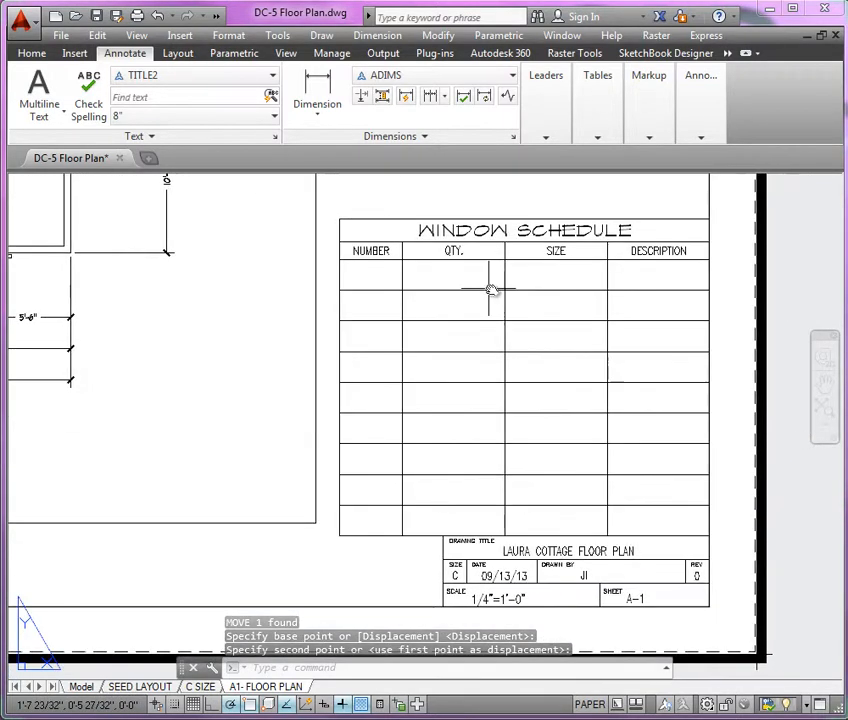
pyautogui.click(379, 280)
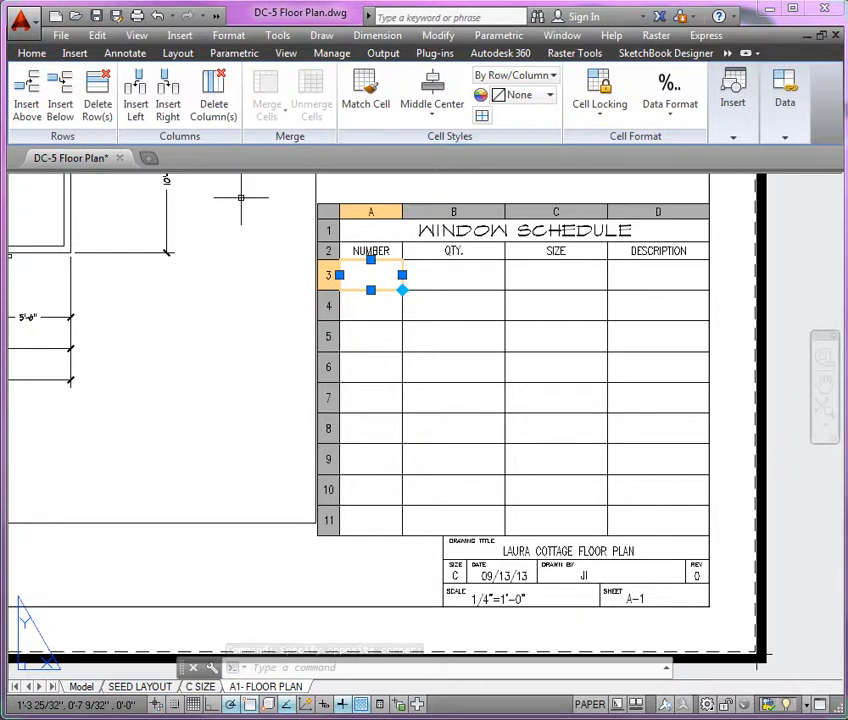
pyautogui.hotkey('alt', 'Tab')
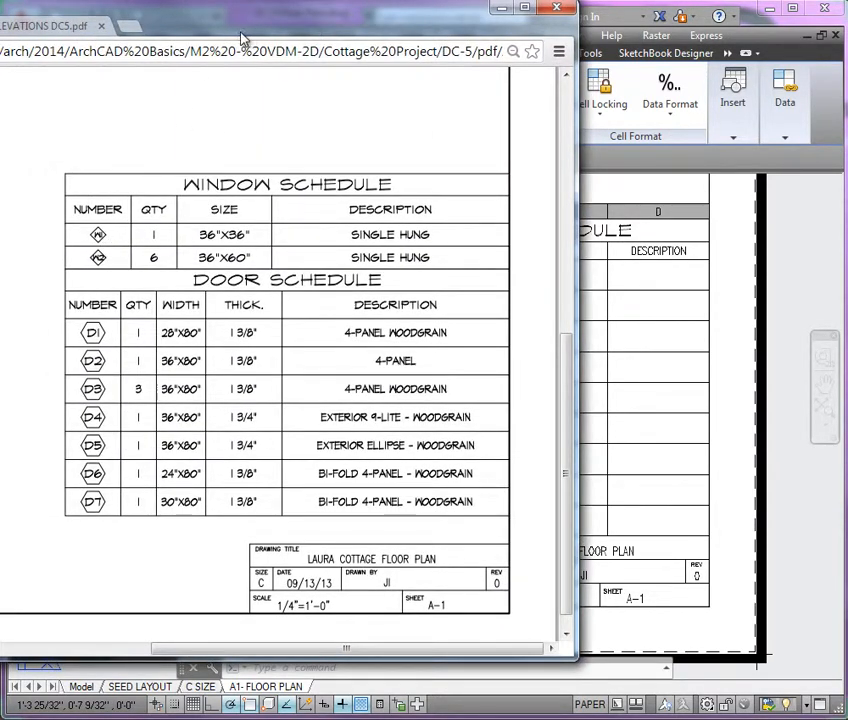
pyautogui.hotkey('alt', 'Tab')
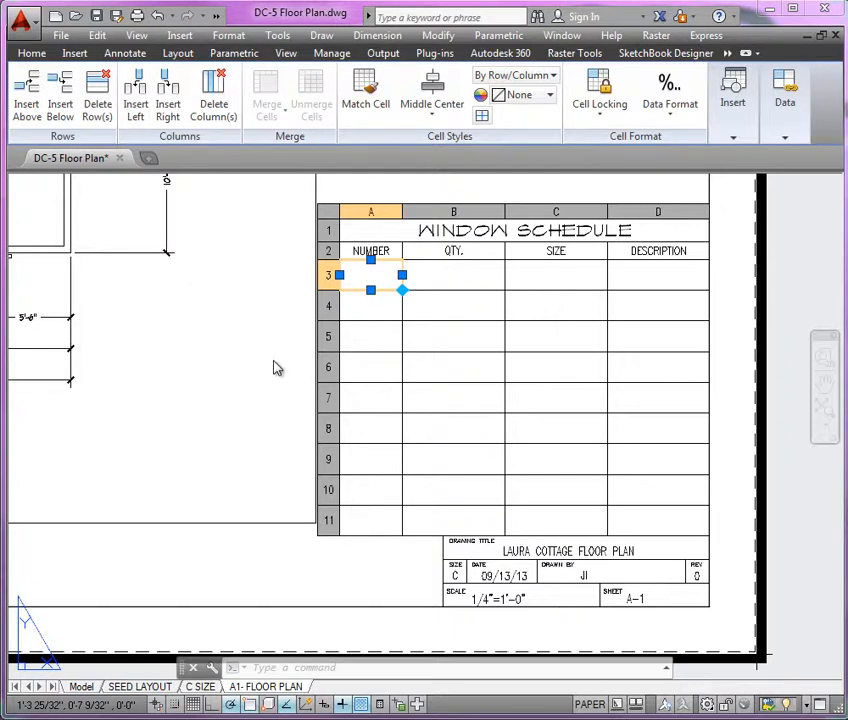
# Step: Activate model space in the floor plan viewport and open the properties of the W2 window tag below Bedroom 2 to examine its multileader settings
pyautogui.scroll(-4, 337, 335)
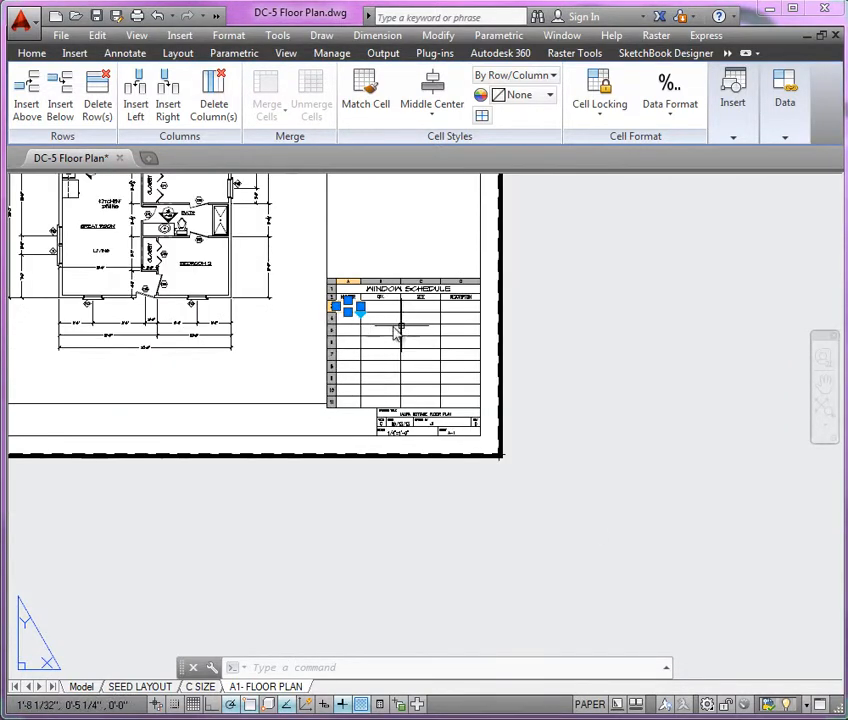
pyautogui.scroll(6, 610, 341)
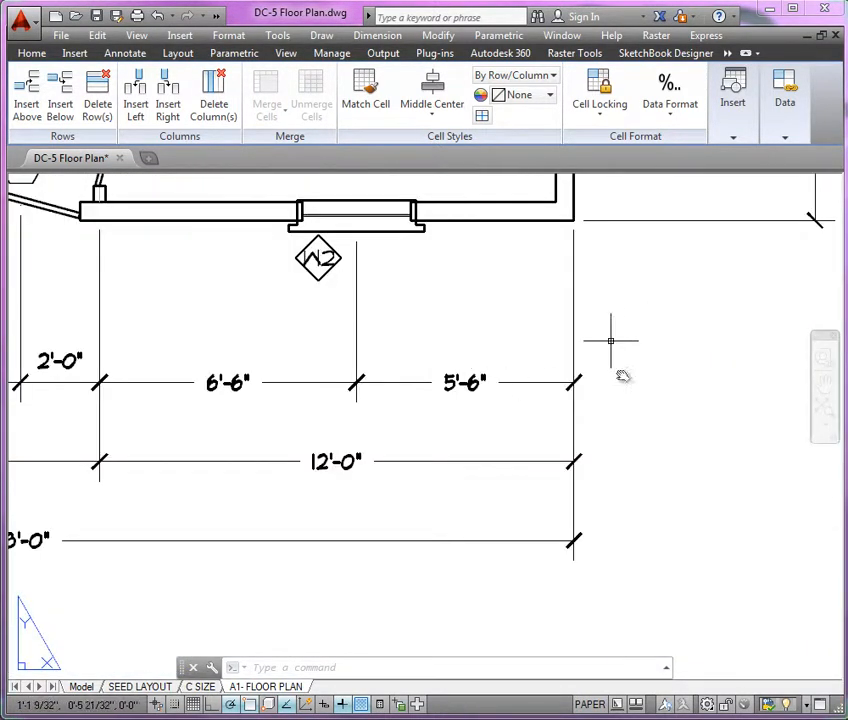
pyautogui.doubleClick(284, 319)
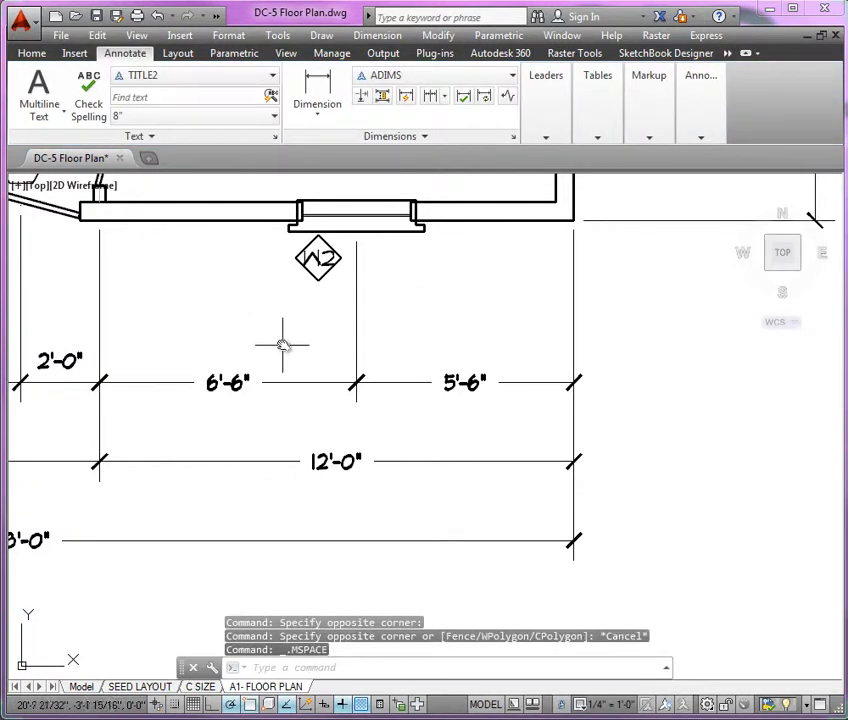
pyautogui.click(312, 266)
pyautogui.rightClick(252, 262)
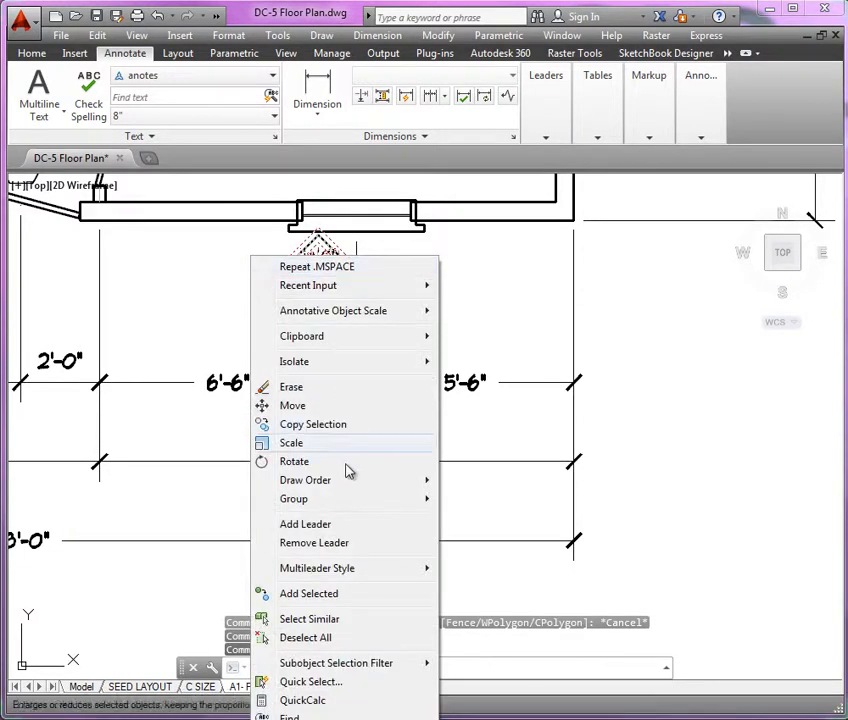
pyautogui.click(300, 718)
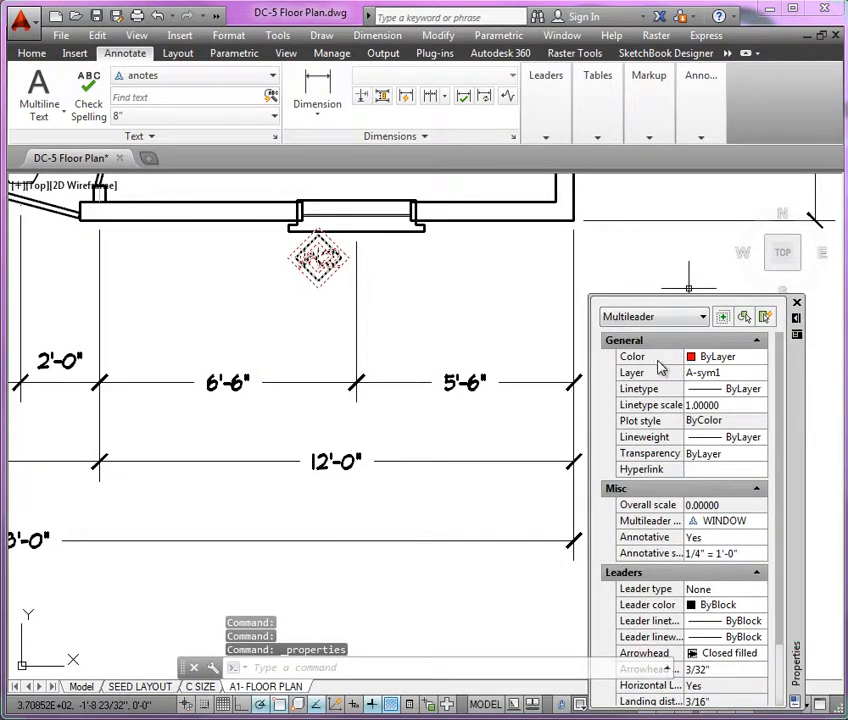
pyautogui.moveTo(799, 423); pyautogui.dragTo(744, 304)
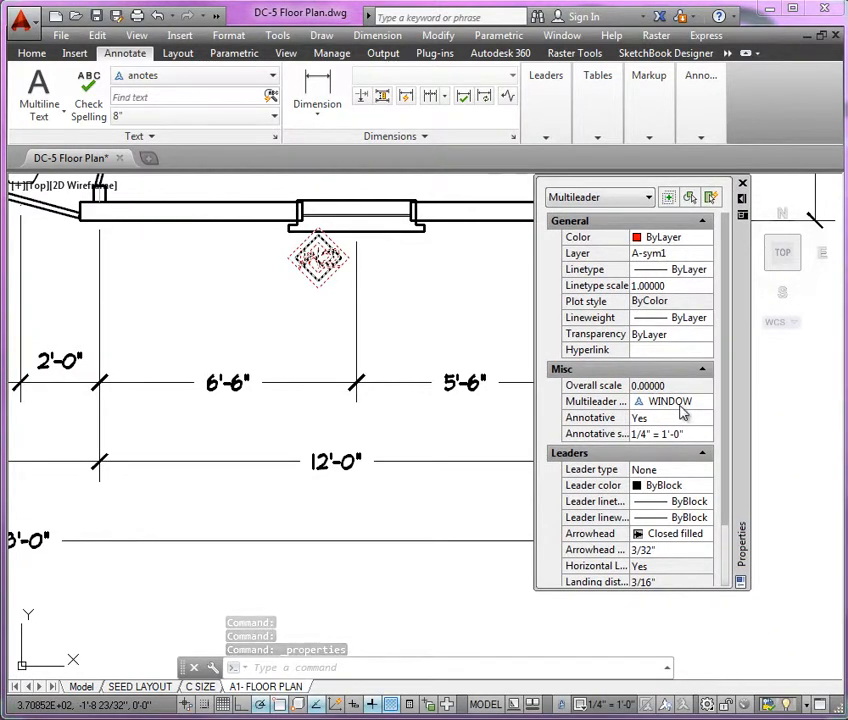
# Step: Examine the W2 tag's leader and block properties and the source block set in the WINDOW multileader style's content, and leave the style manager
pyautogui.moveTo(728, 370); pyautogui.dragTo(730, 471)
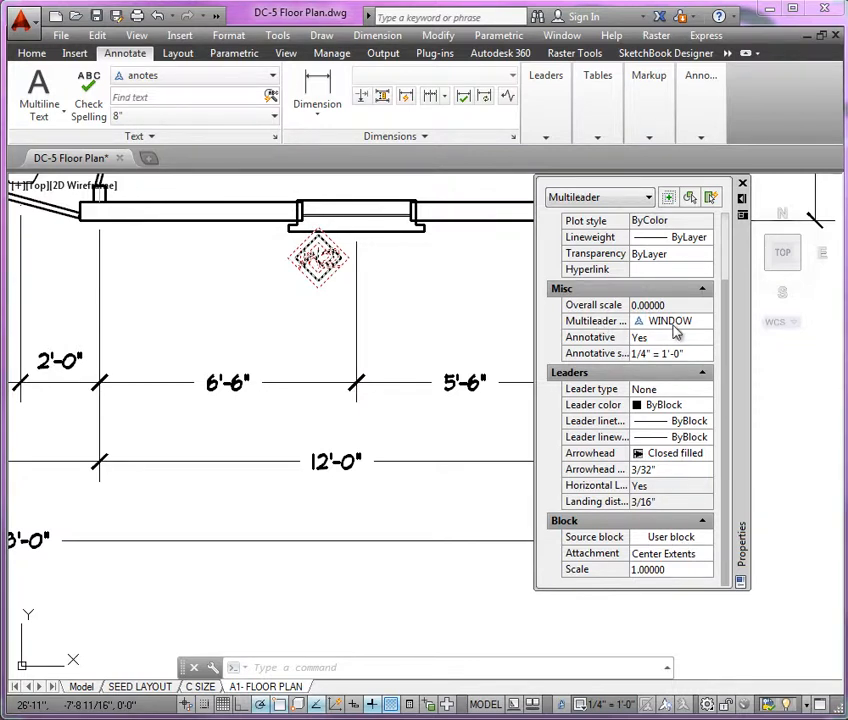
pyautogui.click(543, 130)
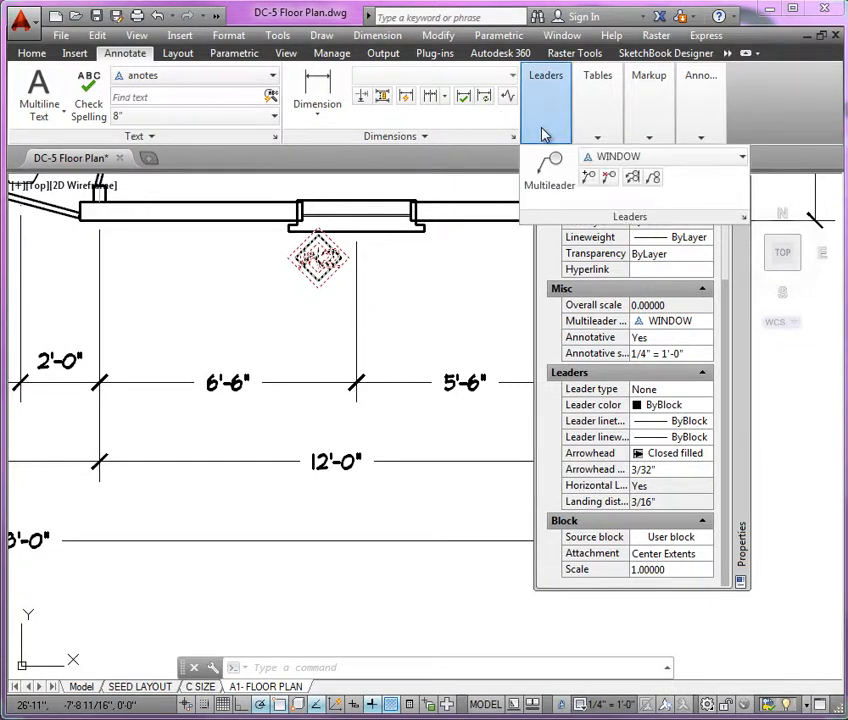
pyautogui.click(744, 219)
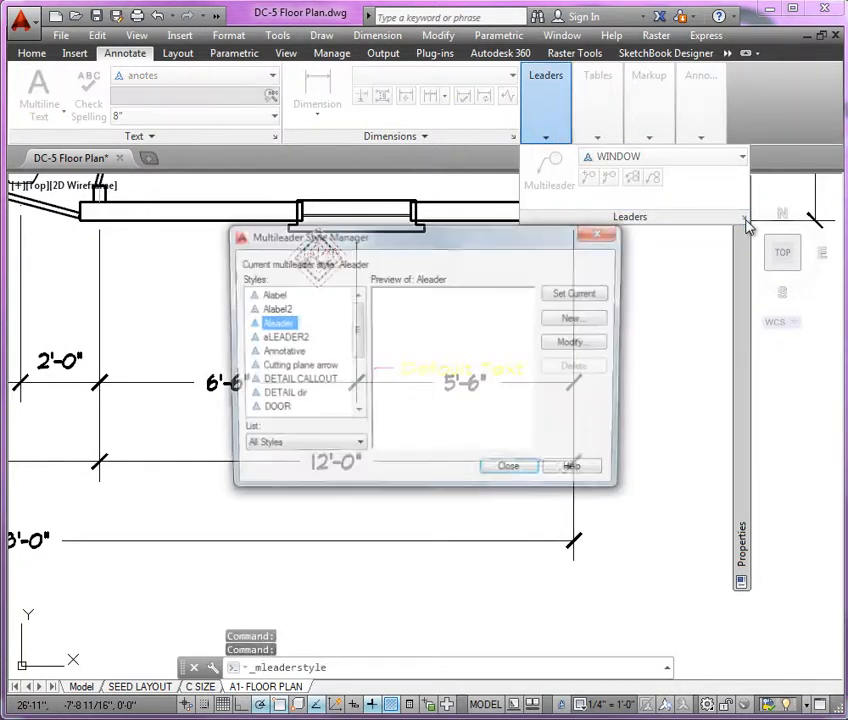
pyautogui.scroll(-3, 358, 346)
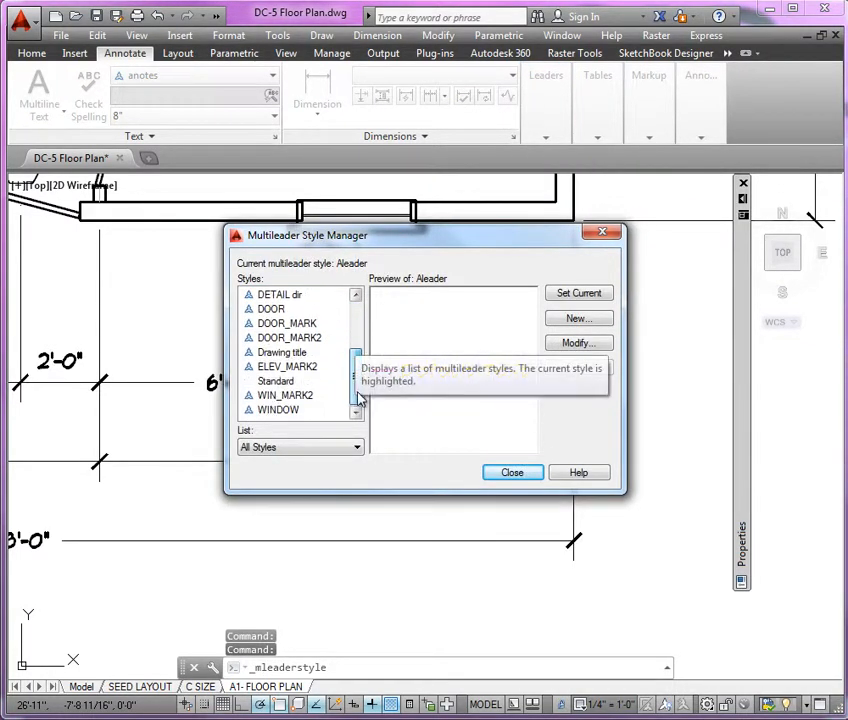
pyautogui.click(294, 411)
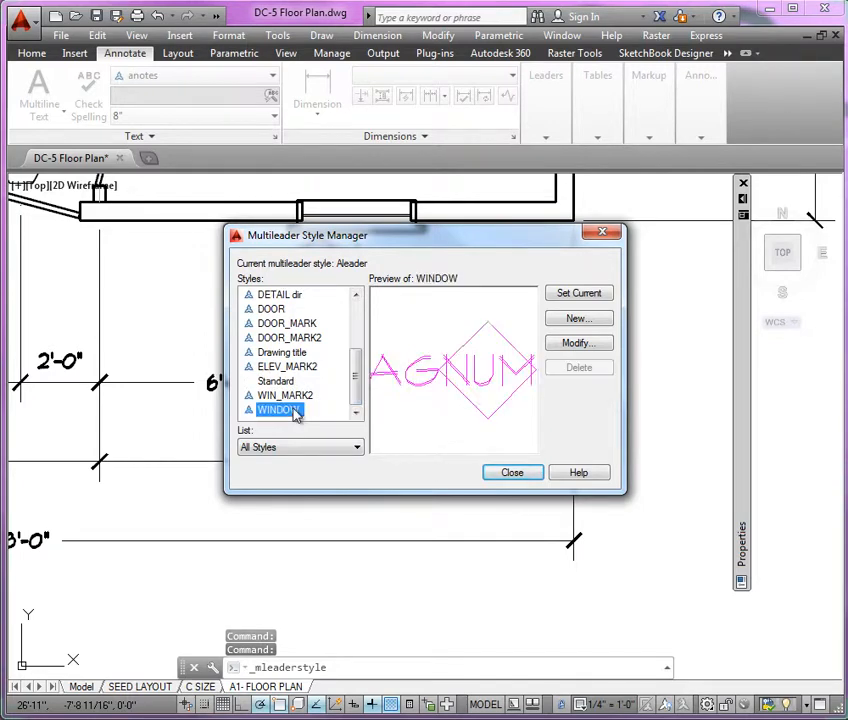
pyautogui.click(580, 345)
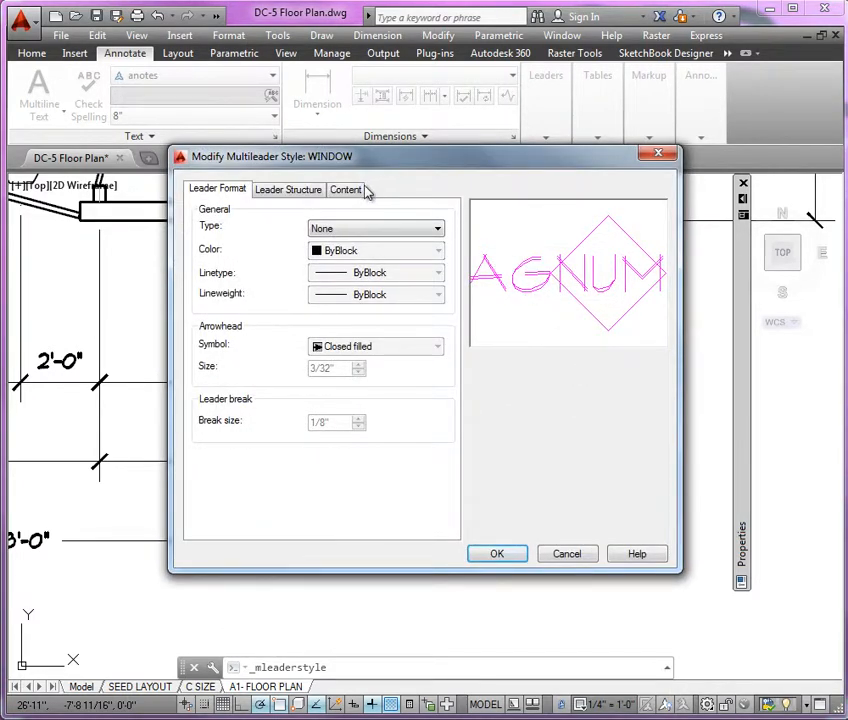
pyautogui.click(350, 190)
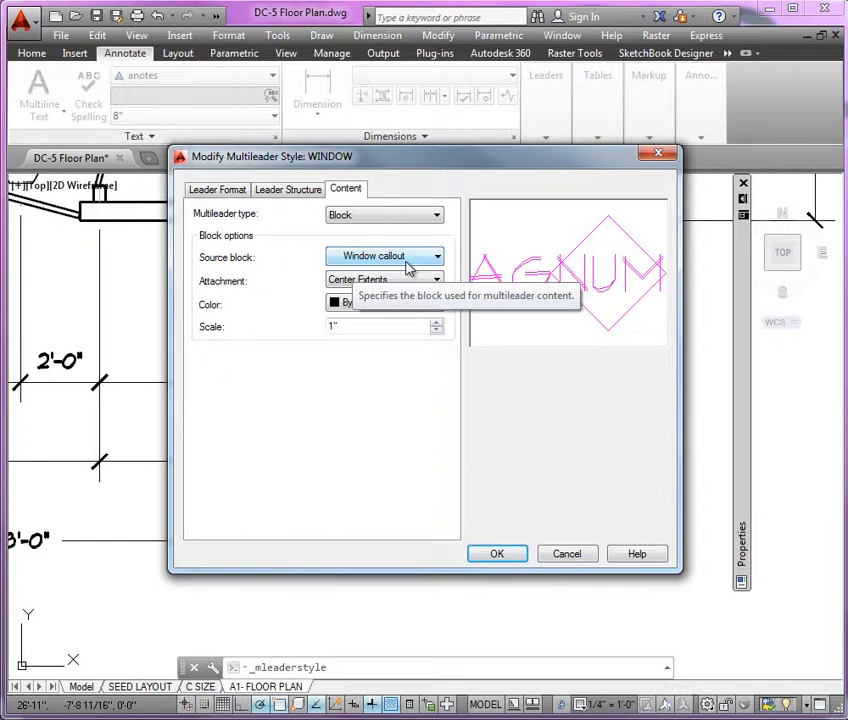
pyautogui.click(566, 553)
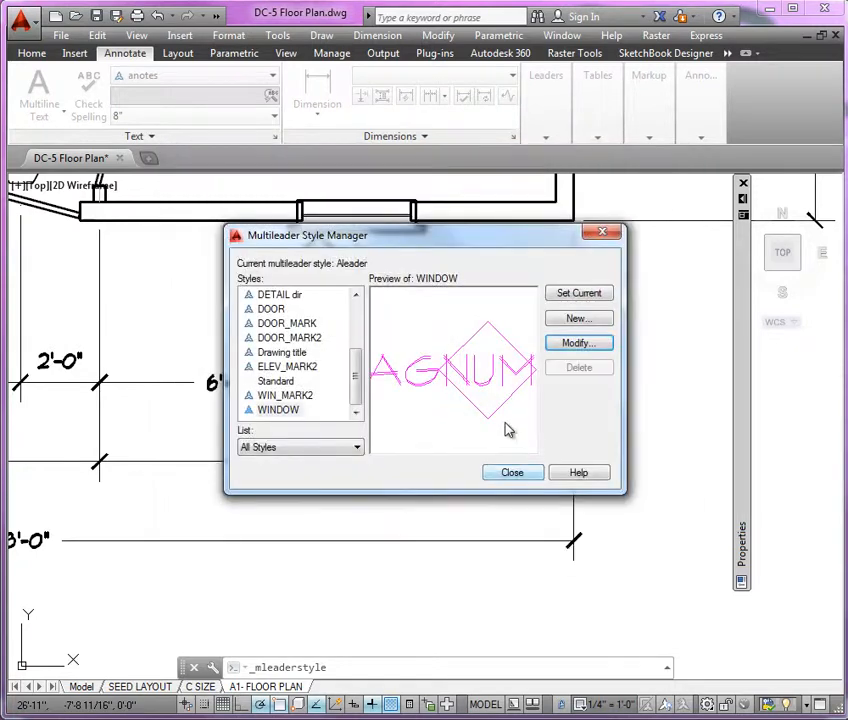
pyautogui.click(522, 478)
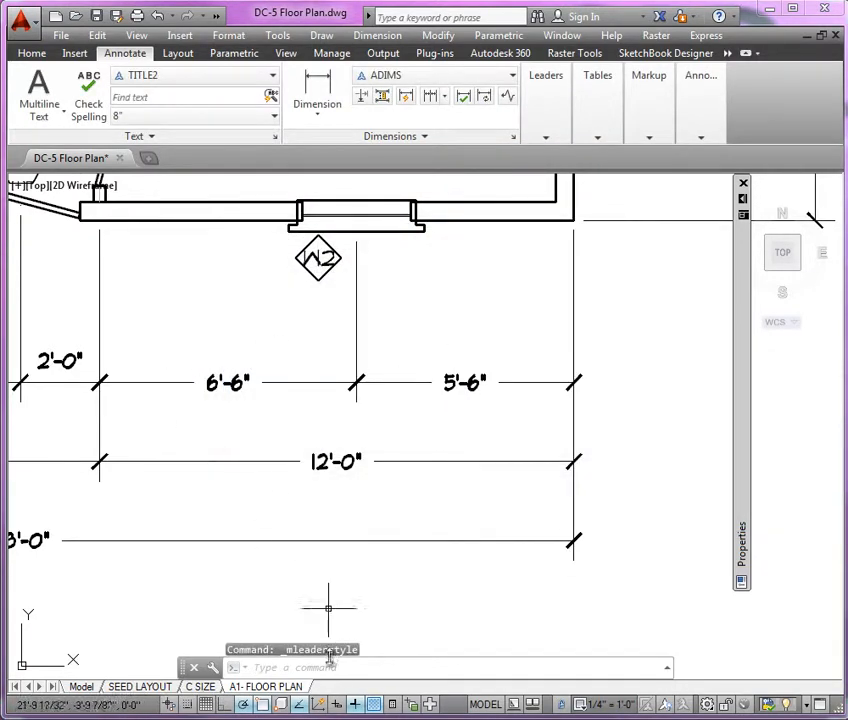
# Step: Return to paper space and choose the Window callout block for insertion into the first cell under NUMBER in the window schedule
pyautogui.click(490, 705)
pyautogui.scroll(-4, 197, 365)
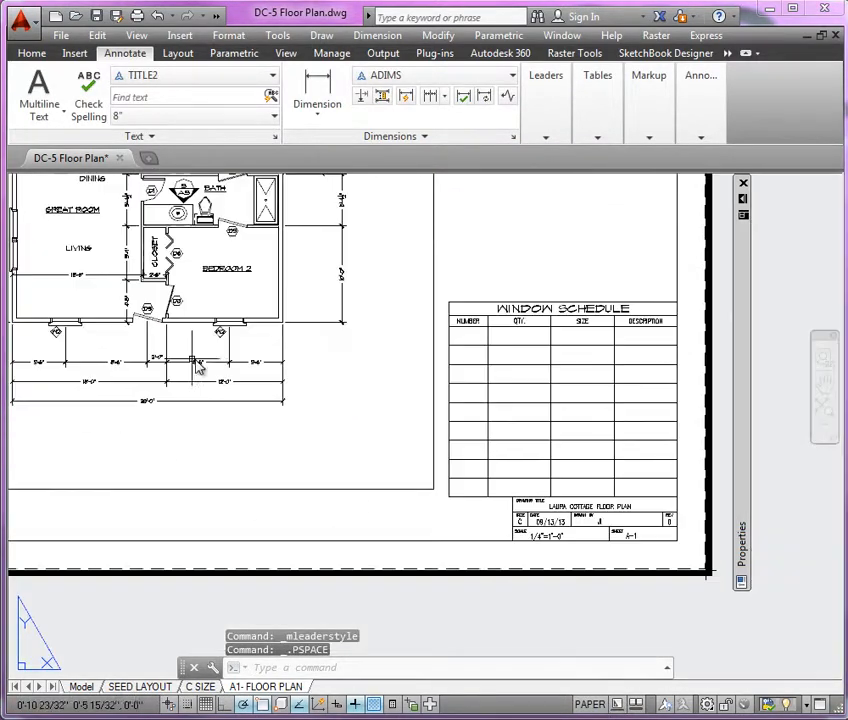
pyautogui.scroll(5, 667, 335)
pyautogui.scroll(-4, 490, 331)
pyautogui.scroll(3, 363, 318)
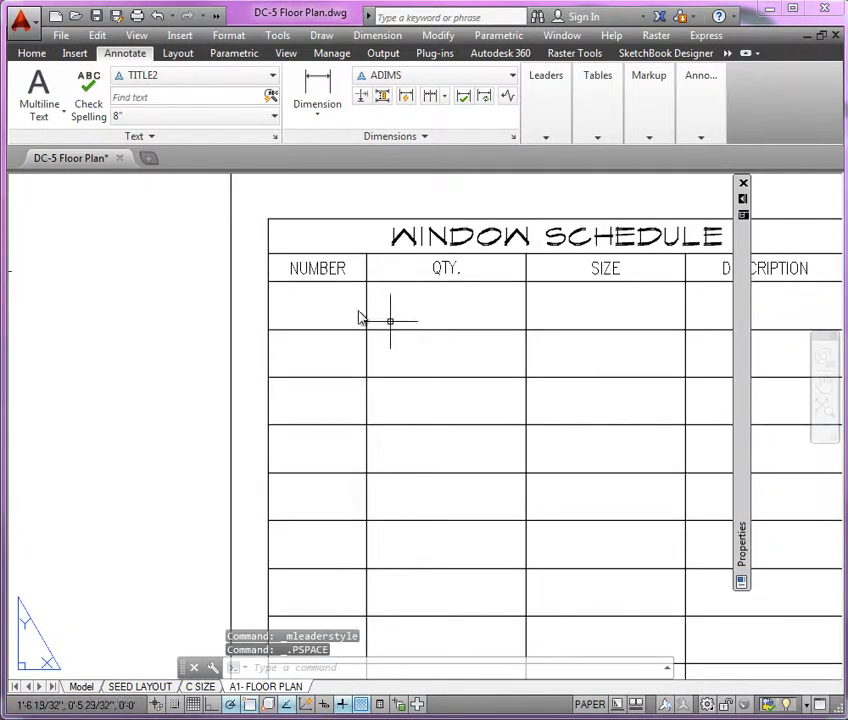
pyautogui.click(347, 316)
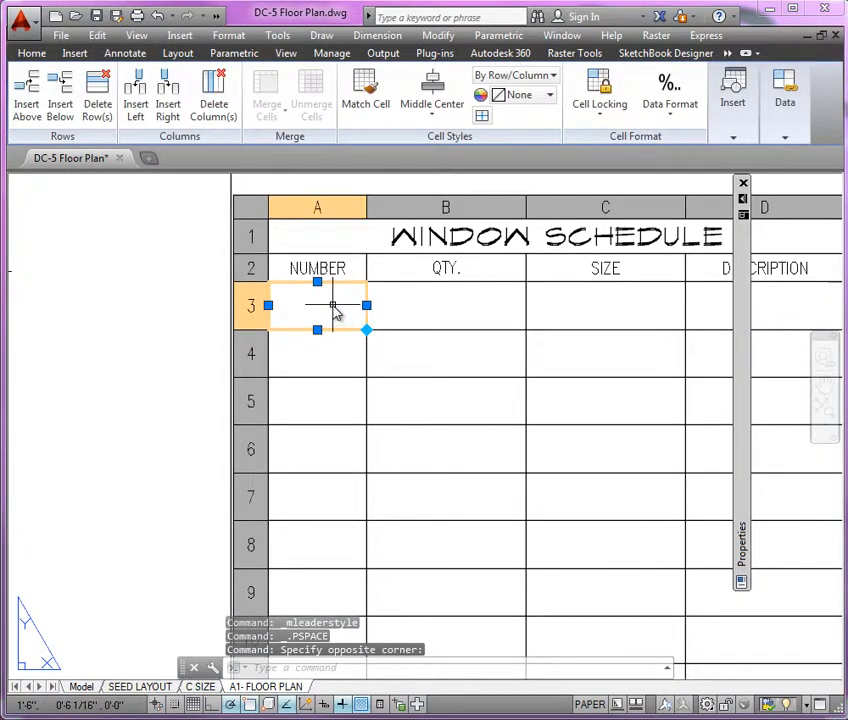
pyautogui.rightClick(337, 310)
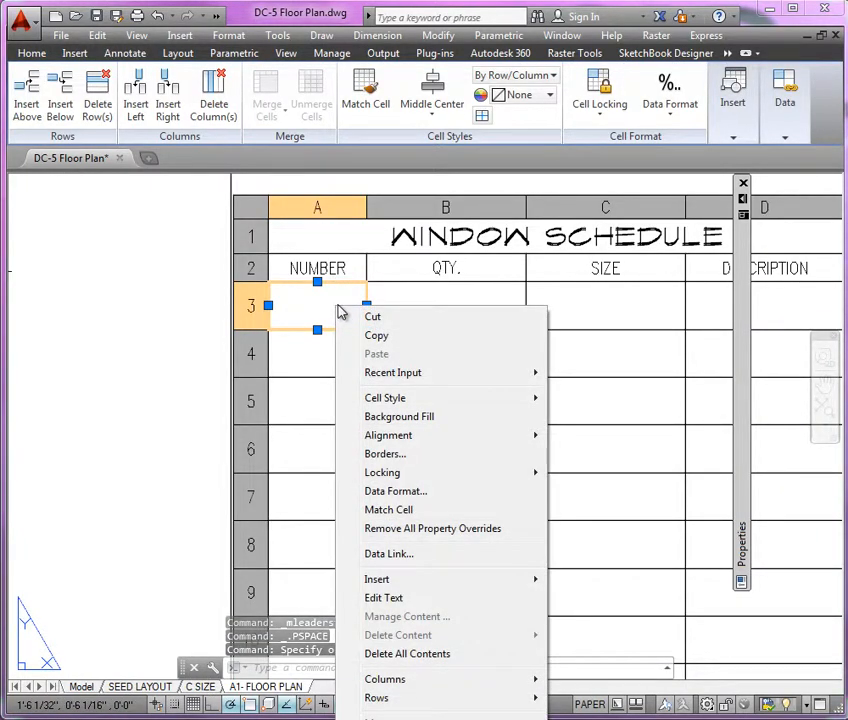
pyautogui.moveTo(443, 585)
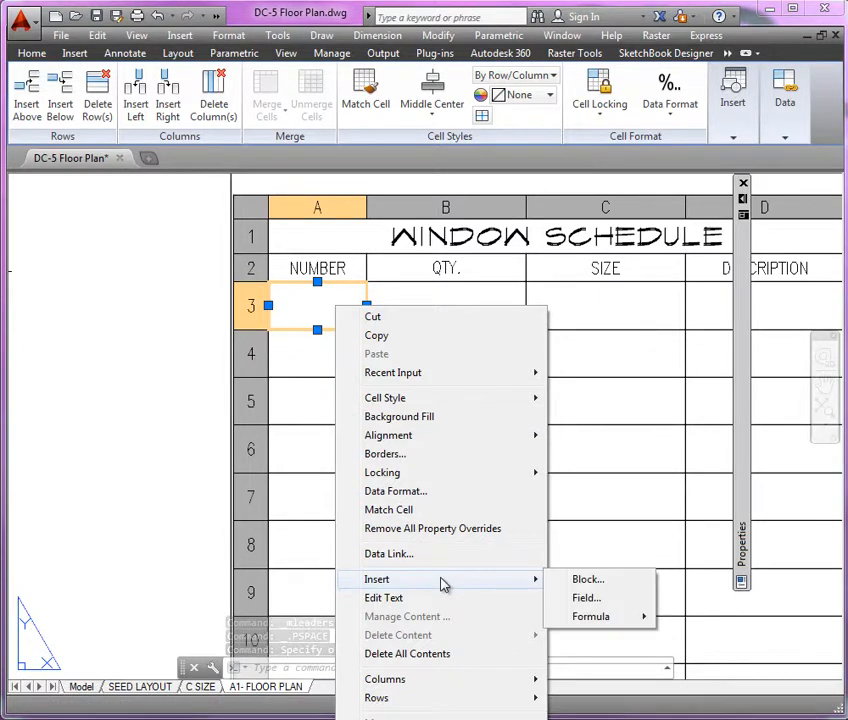
pyautogui.click(587, 581)
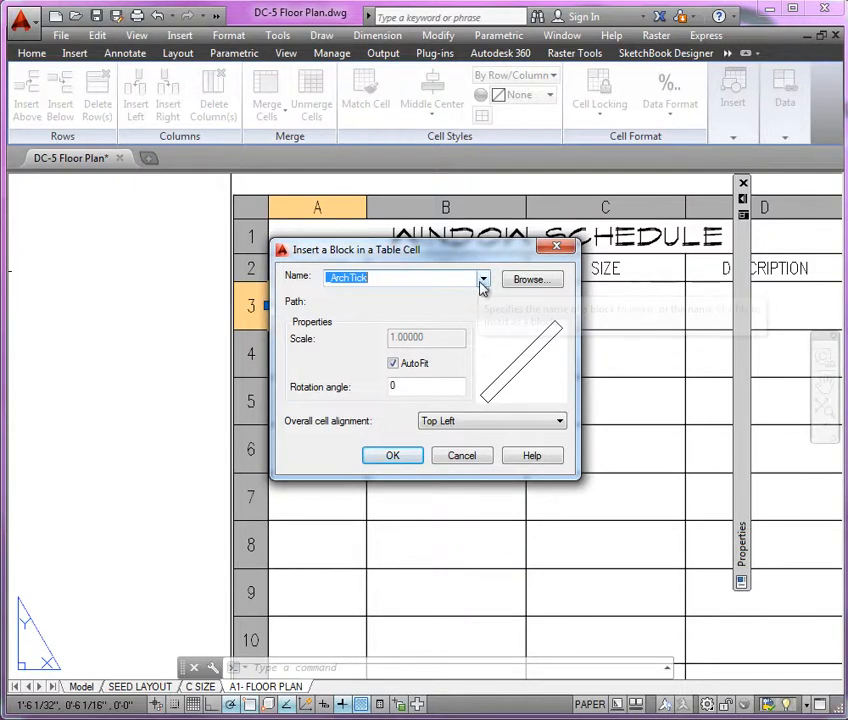
pyautogui.click(483, 280)
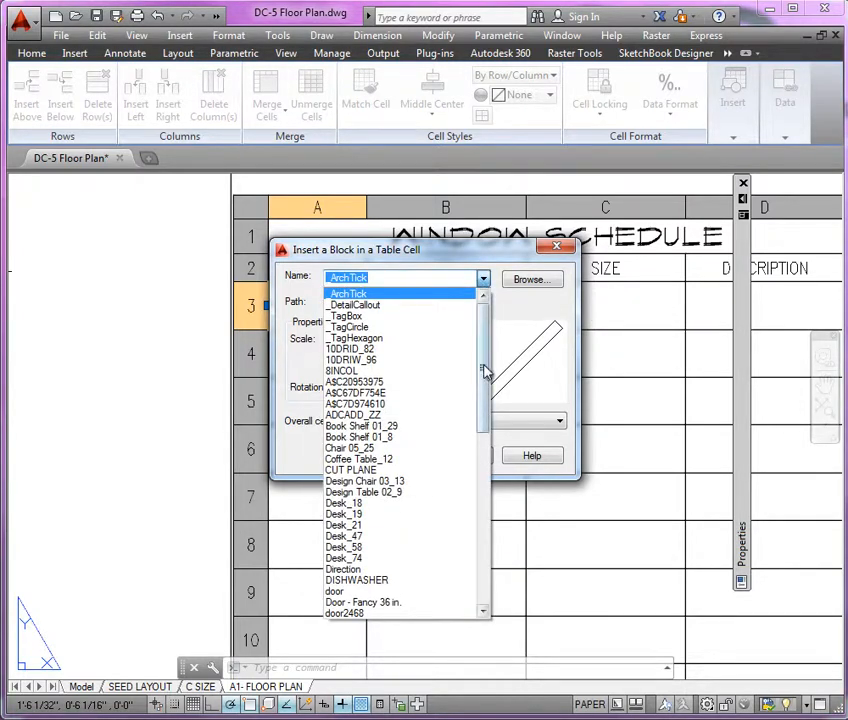
pyautogui.moveTo(485, 371); pyautogui.dragTo(503, 565)
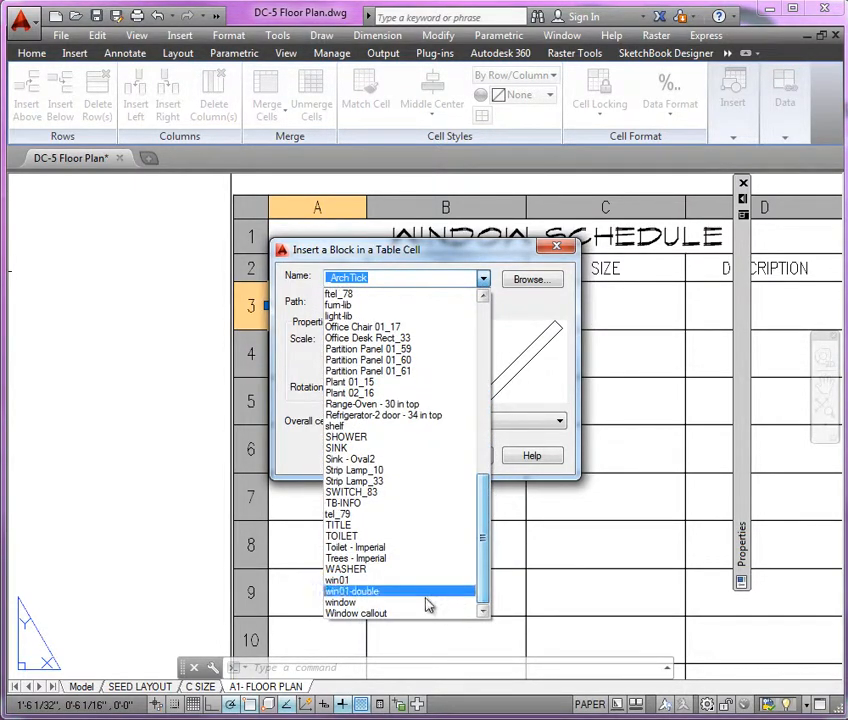
pyautogui.click(394, 614)
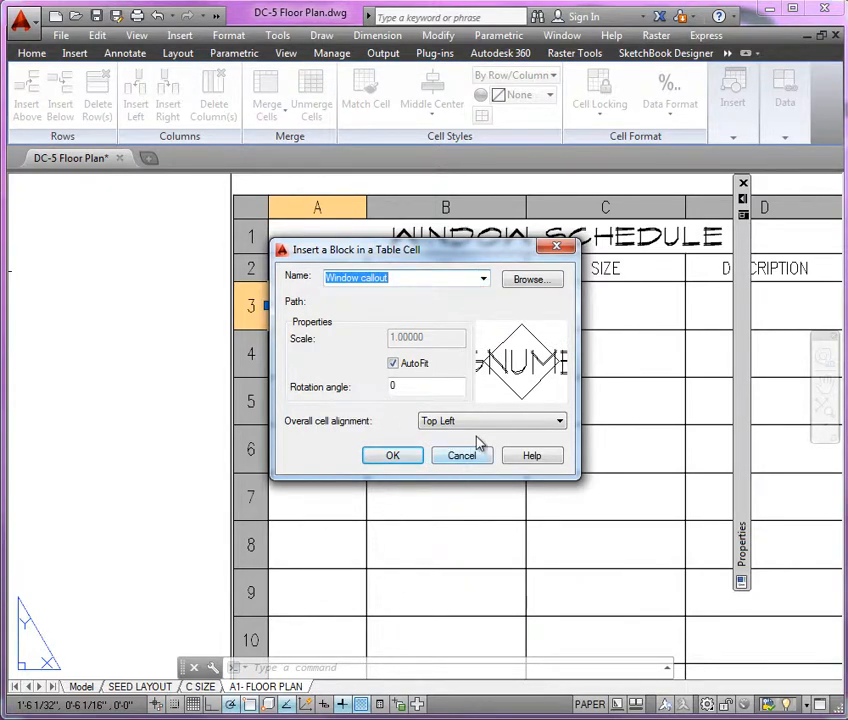
# Step: Insert the callout block with Middle Center cell alignment and tag number W1
pyautogui.click(450, 428)
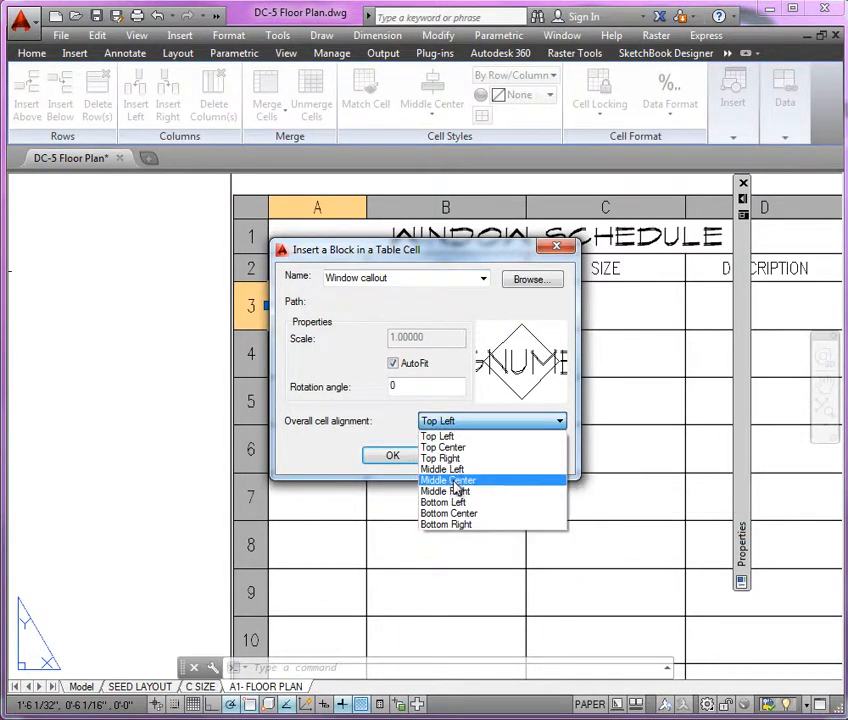
pyautogui.click(456, 481)
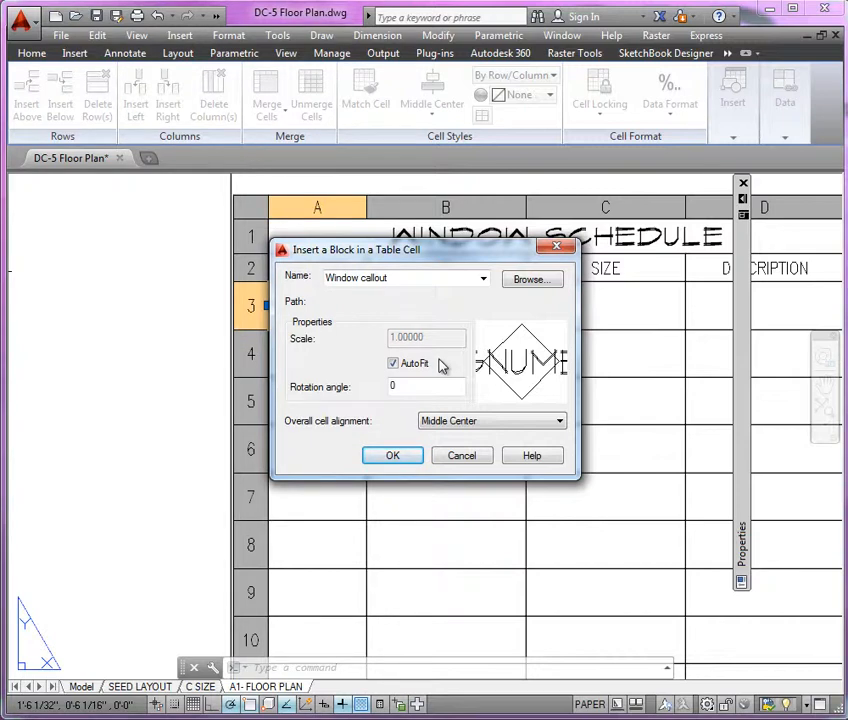
pyautogui.click(390, 456)
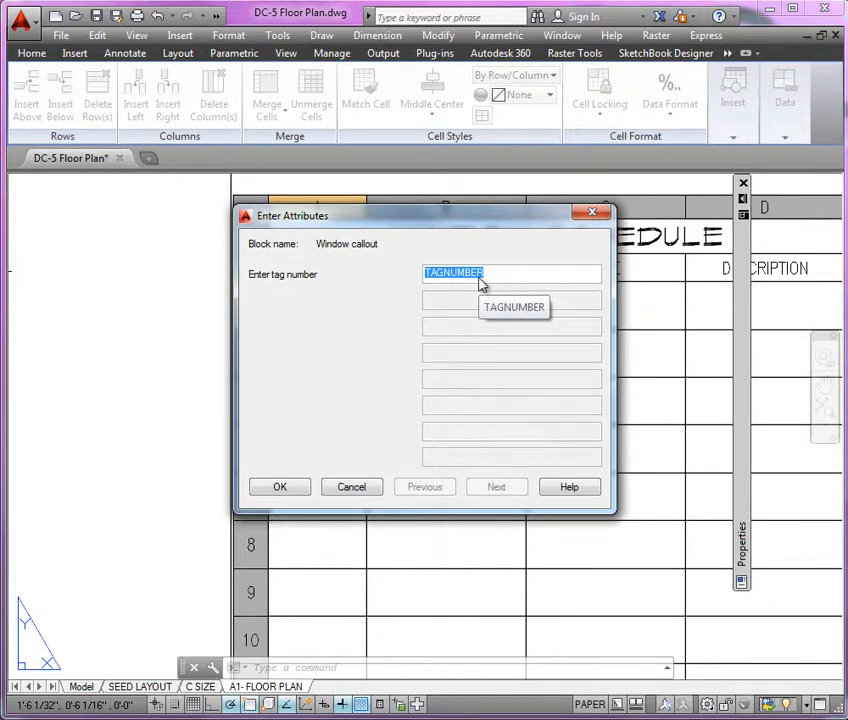
pyautogui.write('W1')
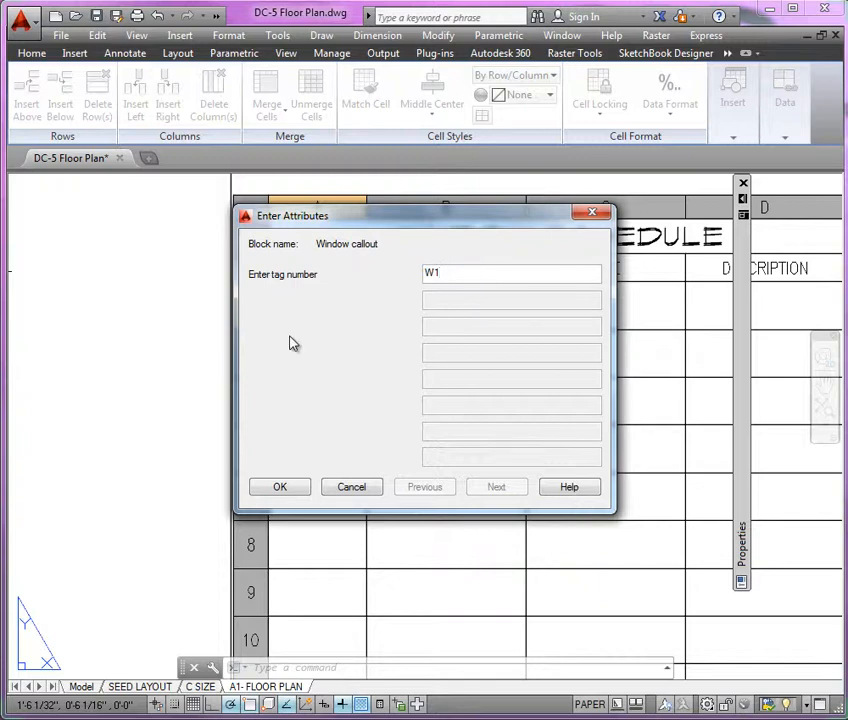
pyautogui.click(280, 486)
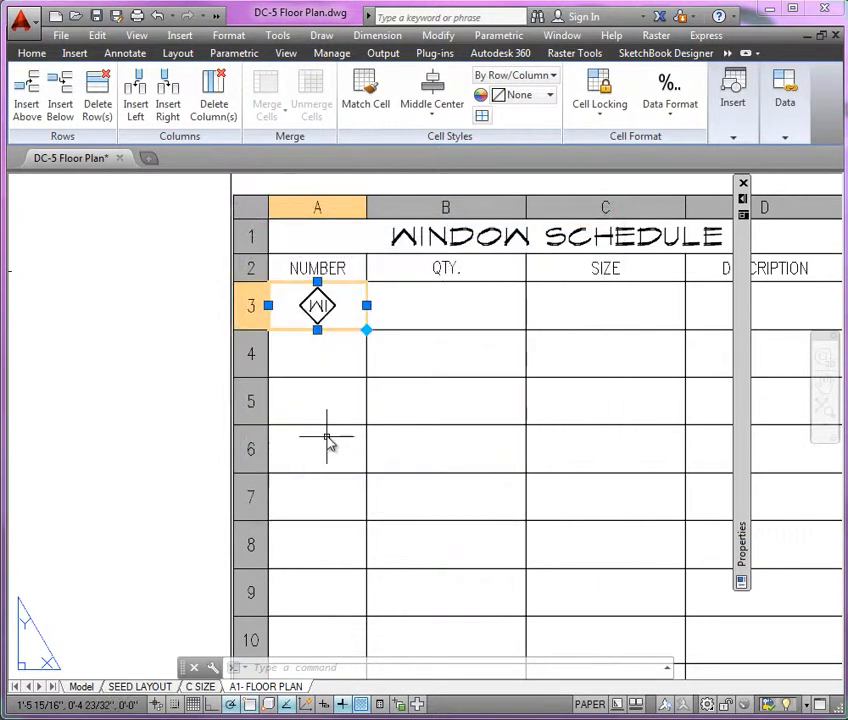
# Step: Insert the Window callout block into the second cell under NUMBER with Middle Center alignment and tag number W2, and deselect the table
pyautogui.click(317, 370)
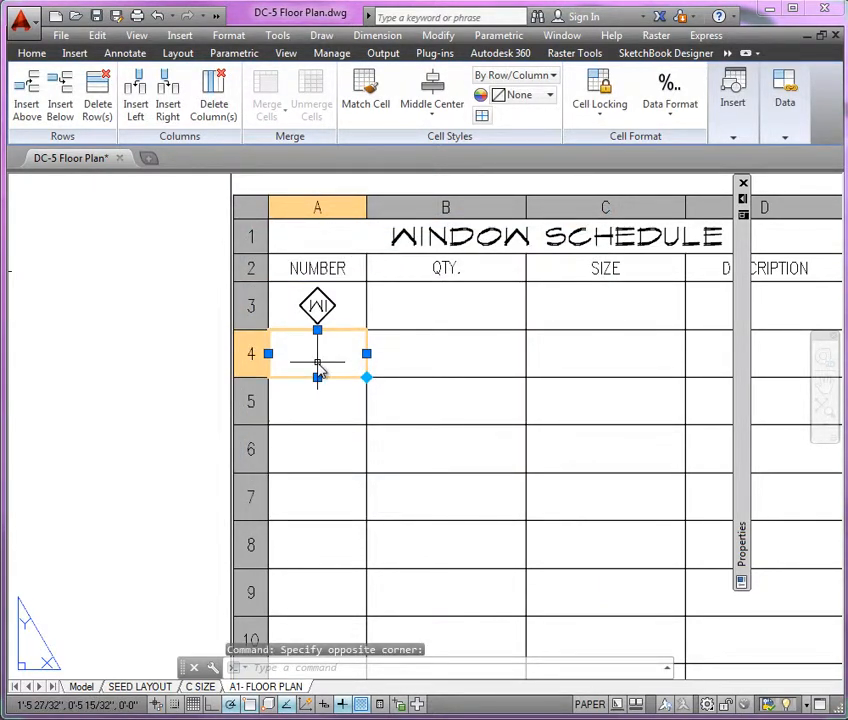
pyautogui.rightClick(317, 370)
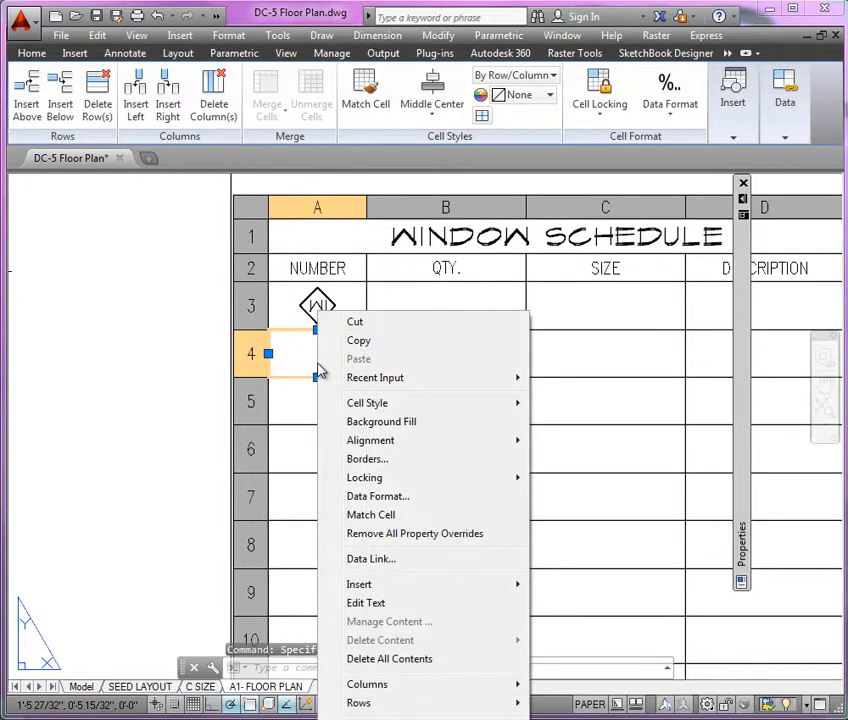
pyautogui.moveTo(362, 586)
pyautogui.click(566, 586)
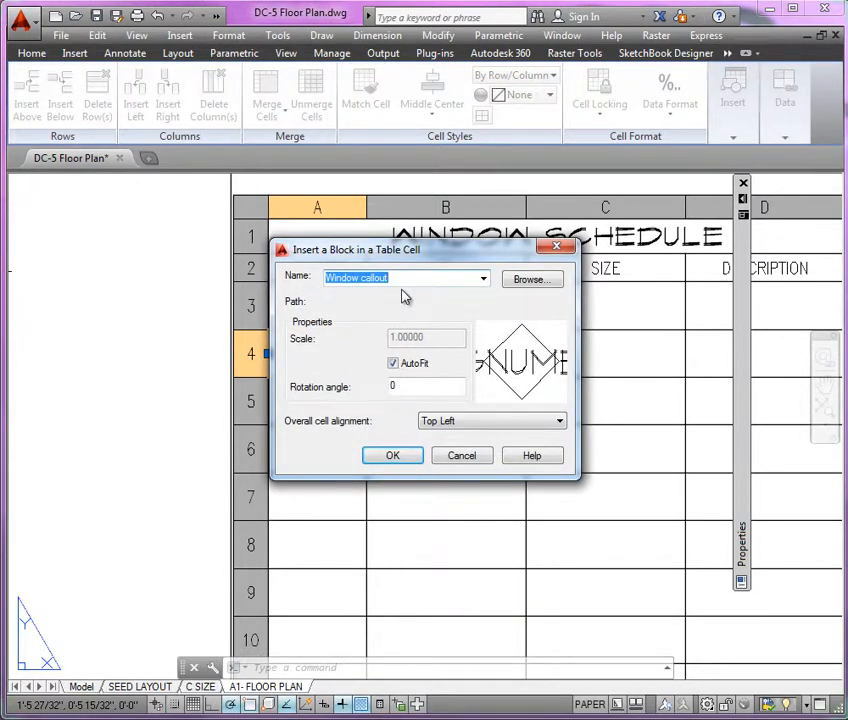
pyautogui.click(452, 421)
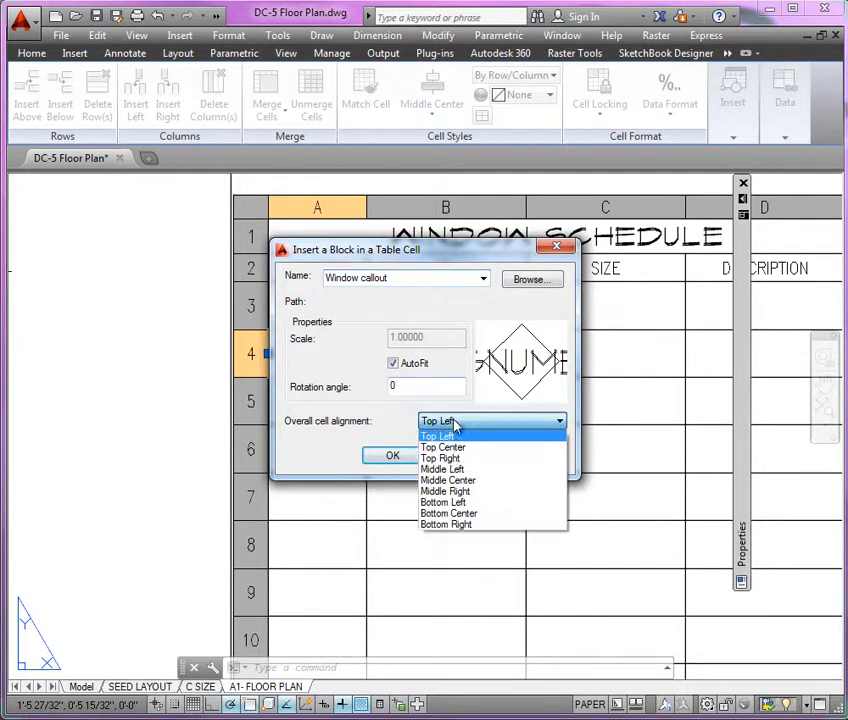
pyautogui.click(440, 479)
pyautogui.click(390, 458)
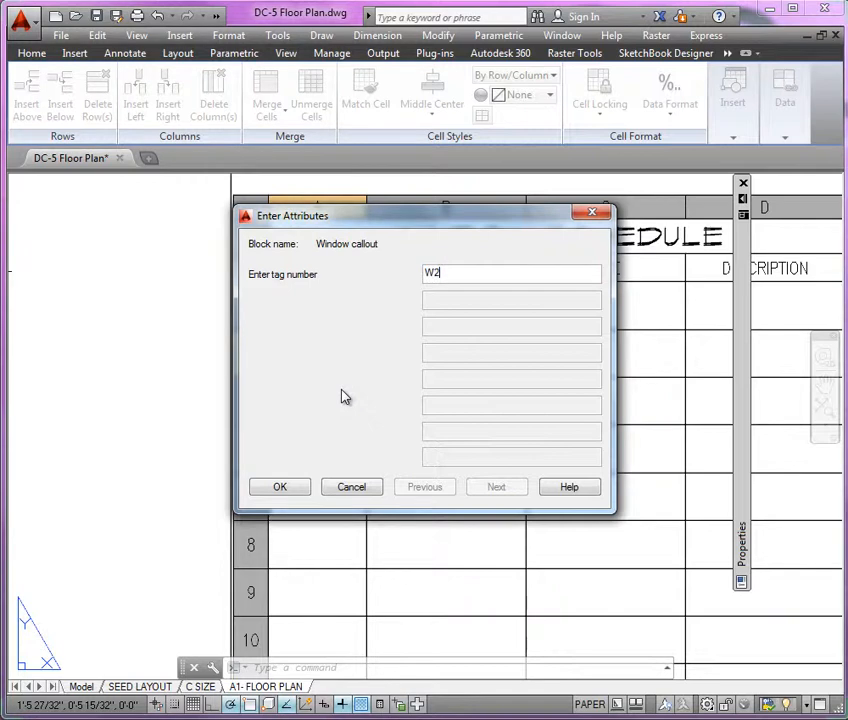
pyautogui.write('W2')
pyautogui.click(282, 487)
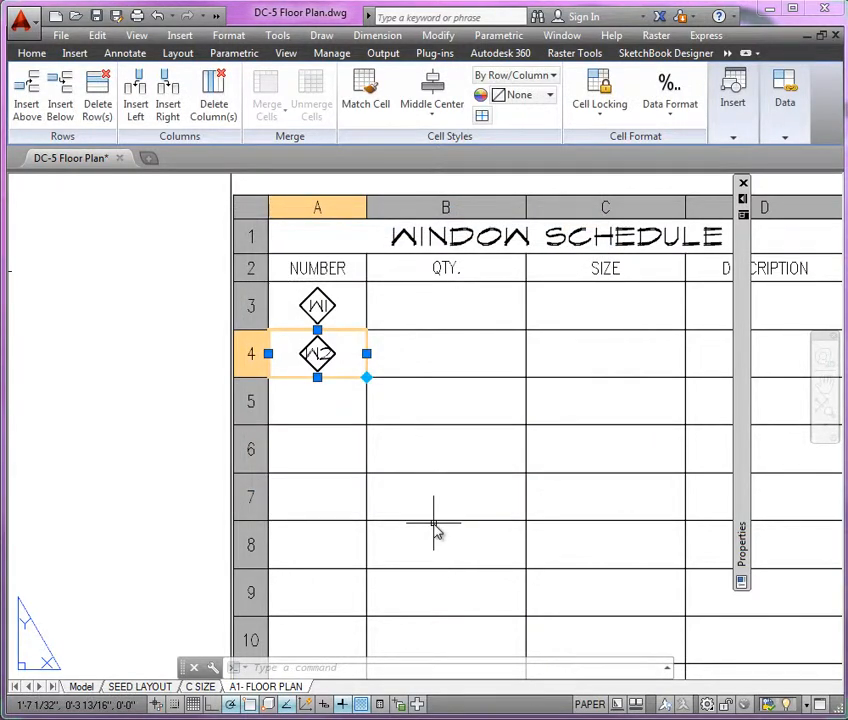
pyautogui.press('Escape')
# Step: Delete the empty rows 5 to 11 below the W2 row of the window schedule
pyautogui.scroll(-4, 142, 242)
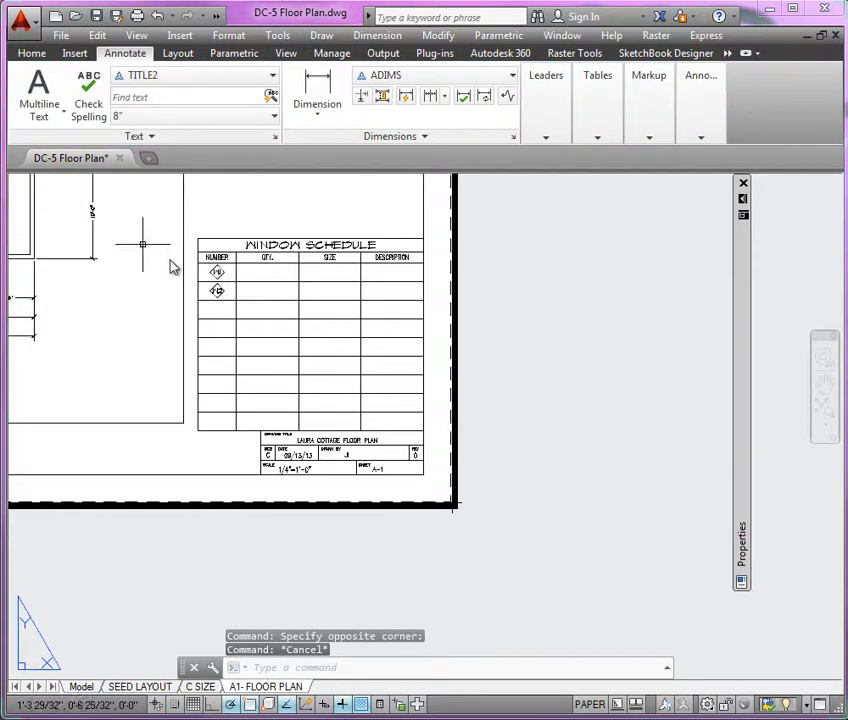
pyautogui.scroll(4, 302, 312)
pyautogui.scroll(-2, 330, 338)
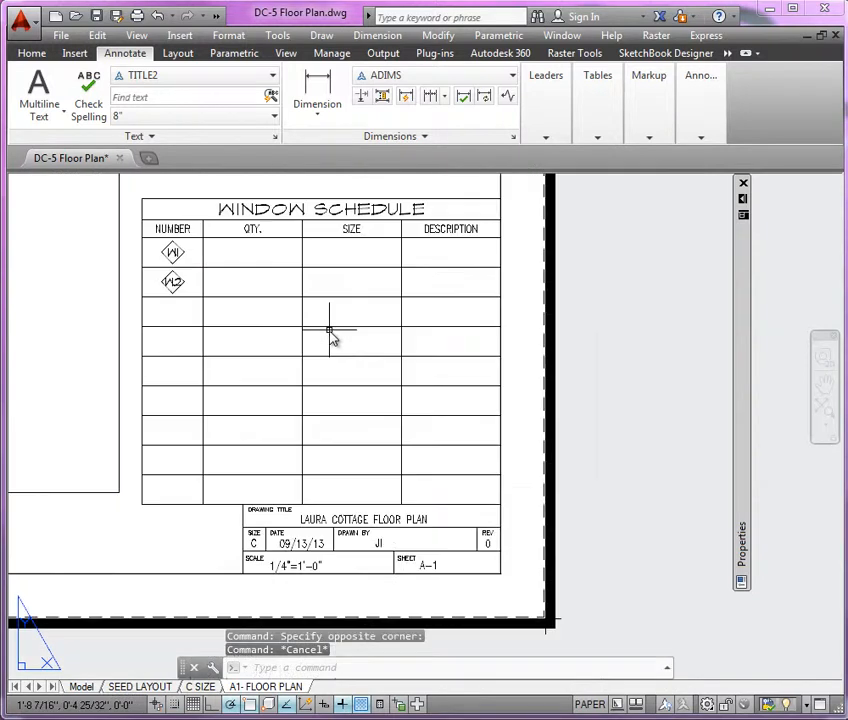
pyautogui.click(446, 312)
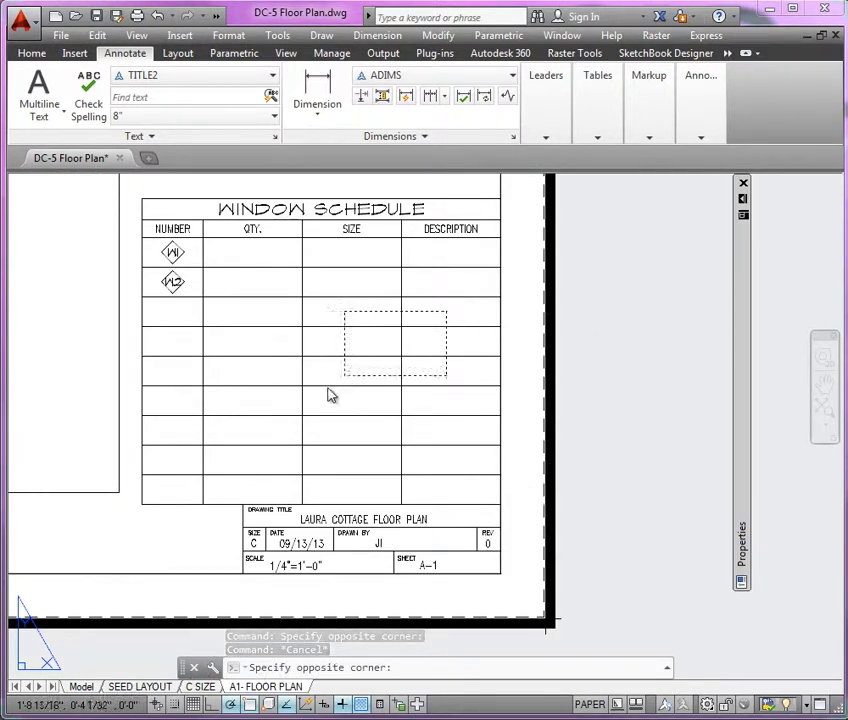
pyautogui.click(172, 484)
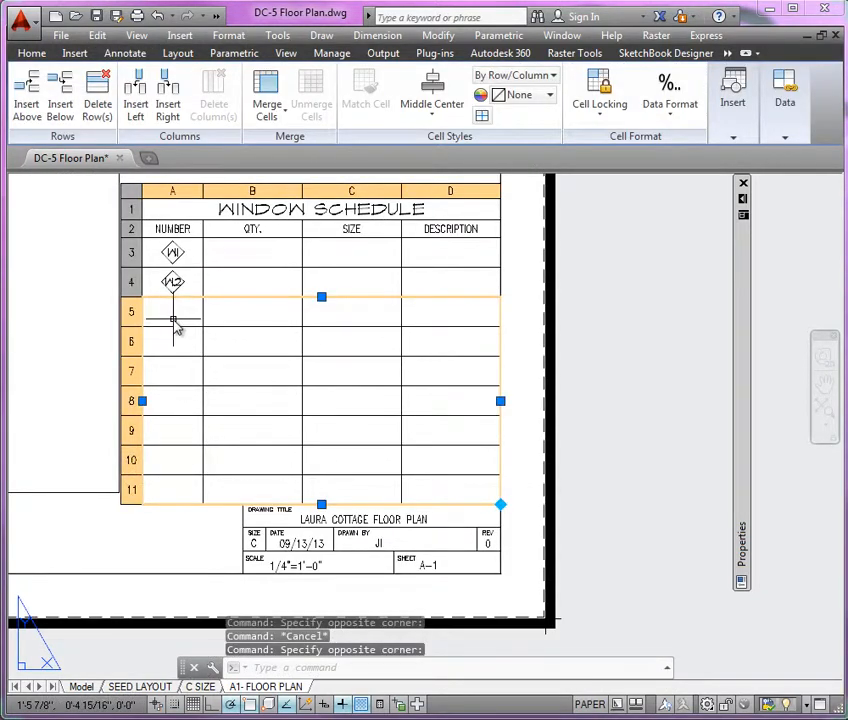
pyautogui.rightClick(173, 320)
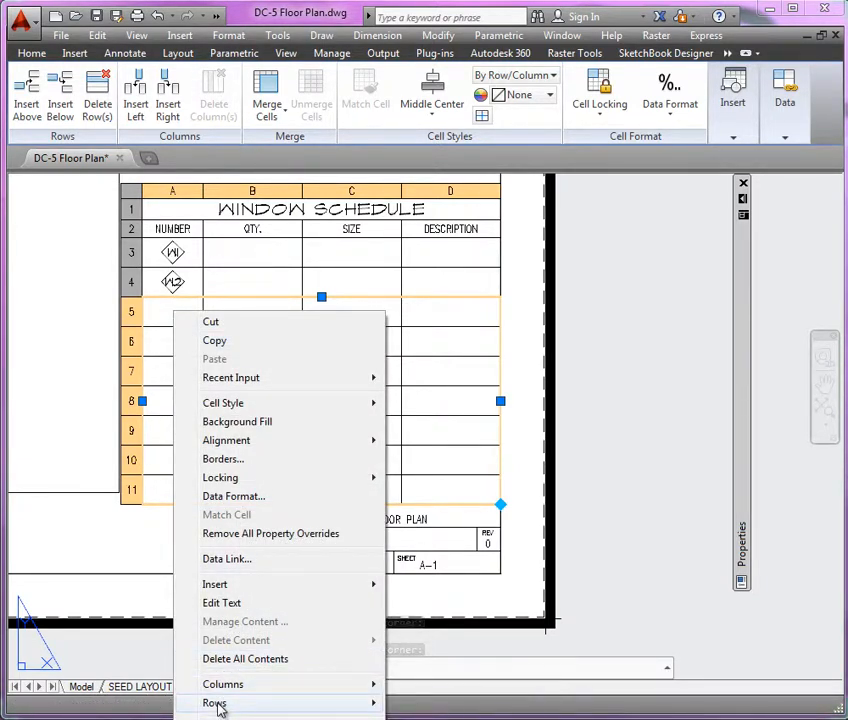
pyautogui.moveTo(217, 705)
pyautogui.click(430, 719)
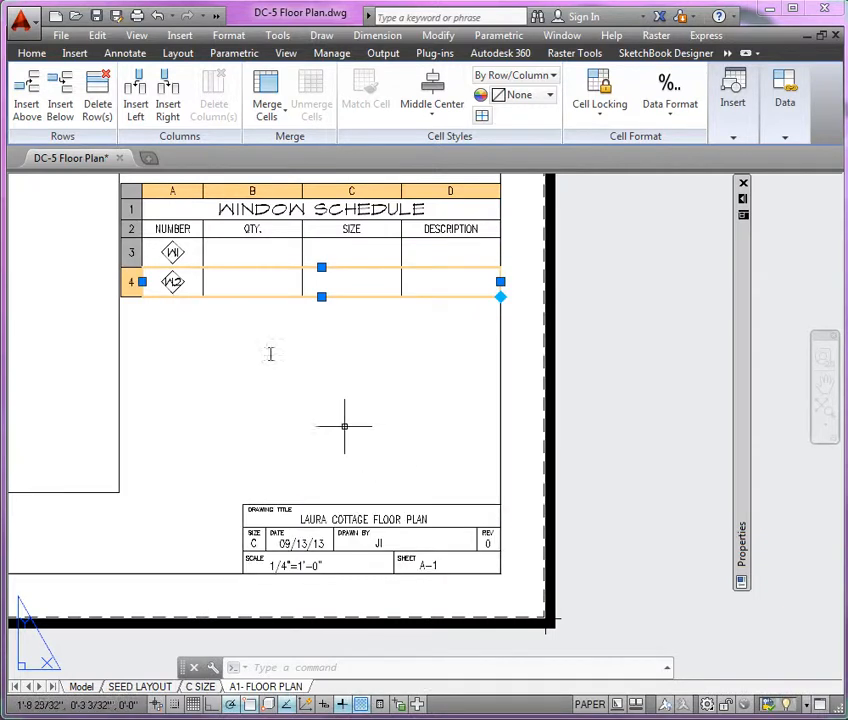
# Step: Copy the window schedule table directly below itself, aligning the copy's upper corner with the original's lower corner at the sheet border
pyautogui.click(256, 334)
pyautogui.press('Escape')
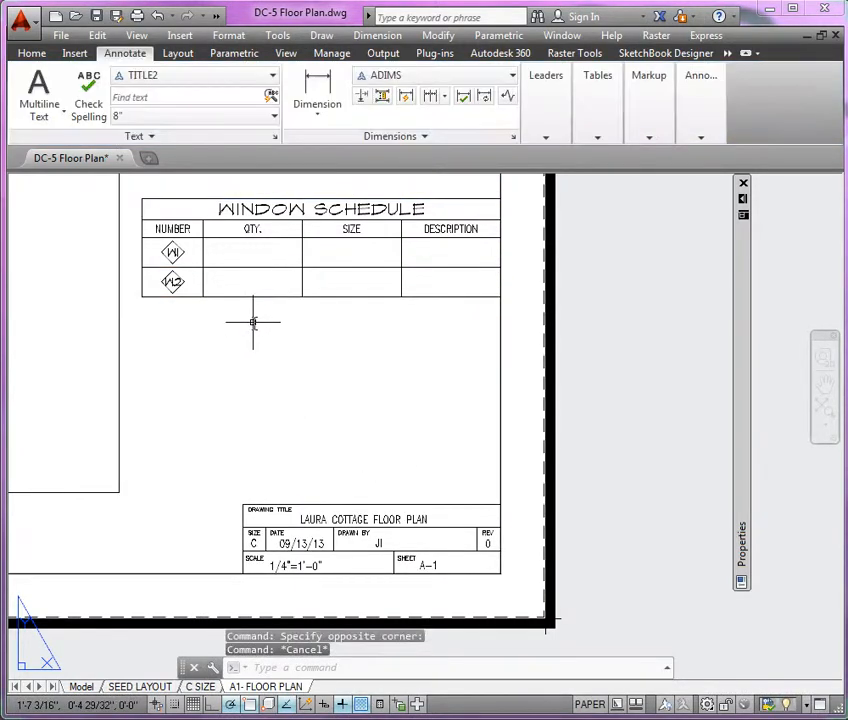
pyautogui.moveTo(253, 322); pyautogui.dragTo(281, 334, button='middle')
pyautogui.click(297, 337)
pyautogui.click(263, 305)
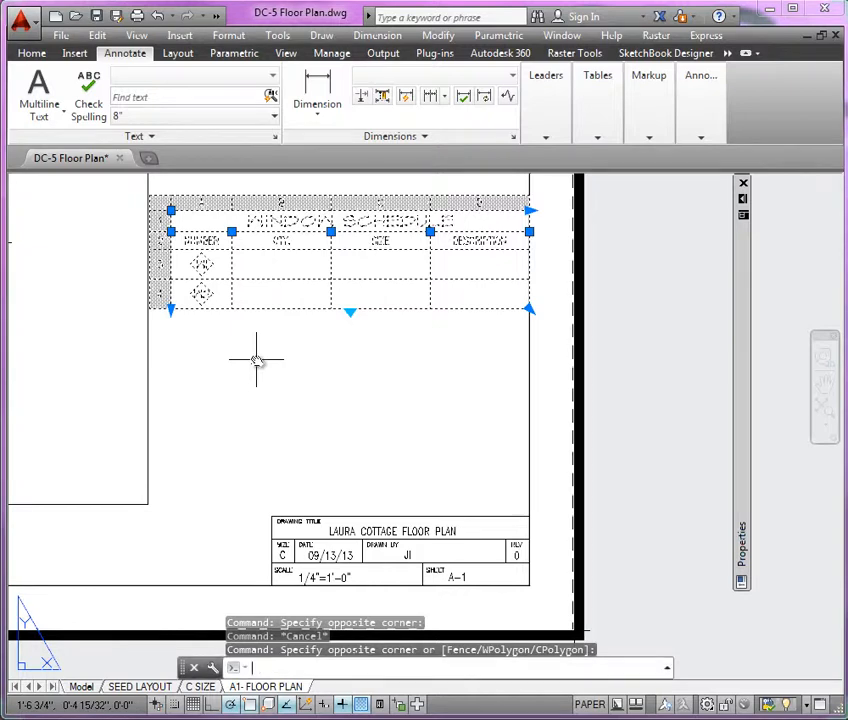
pyautogui.write('cp')
pyautogui.press('Return')
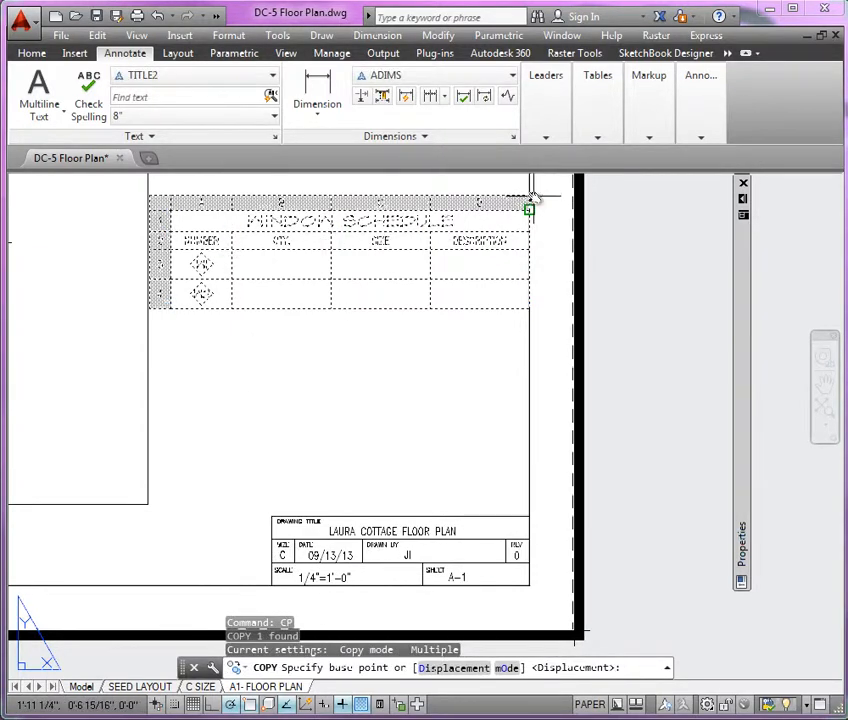
pyautogui.click(530, 210)
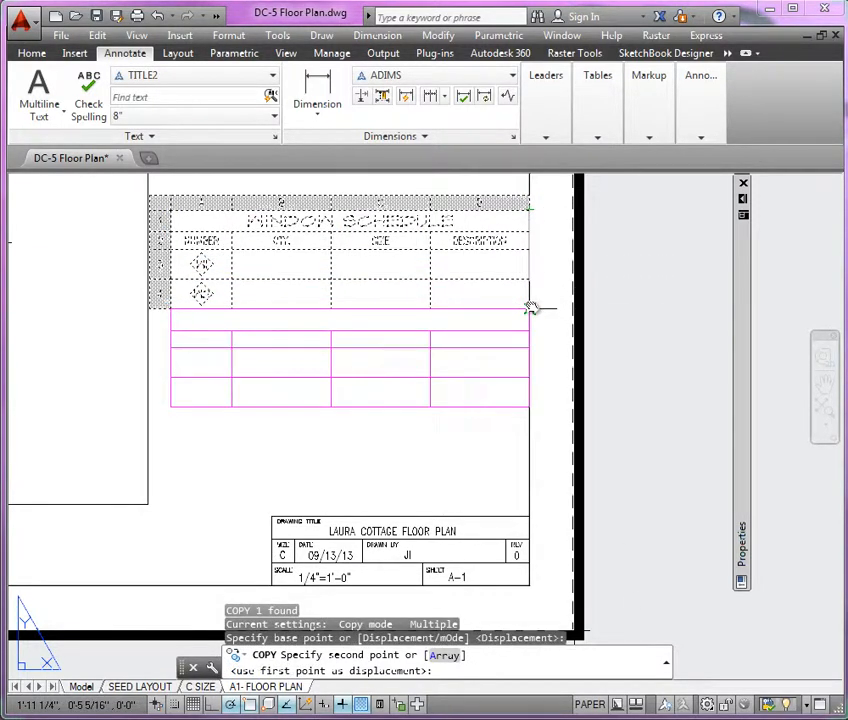
pyautogui.click(530, 307)
pyautogui.press('Escape')
# Step: Delete the W1 and W2 callout blocks from the NUMBER column of the copied schedule
pyautogui.scroll(4, 379, 324)
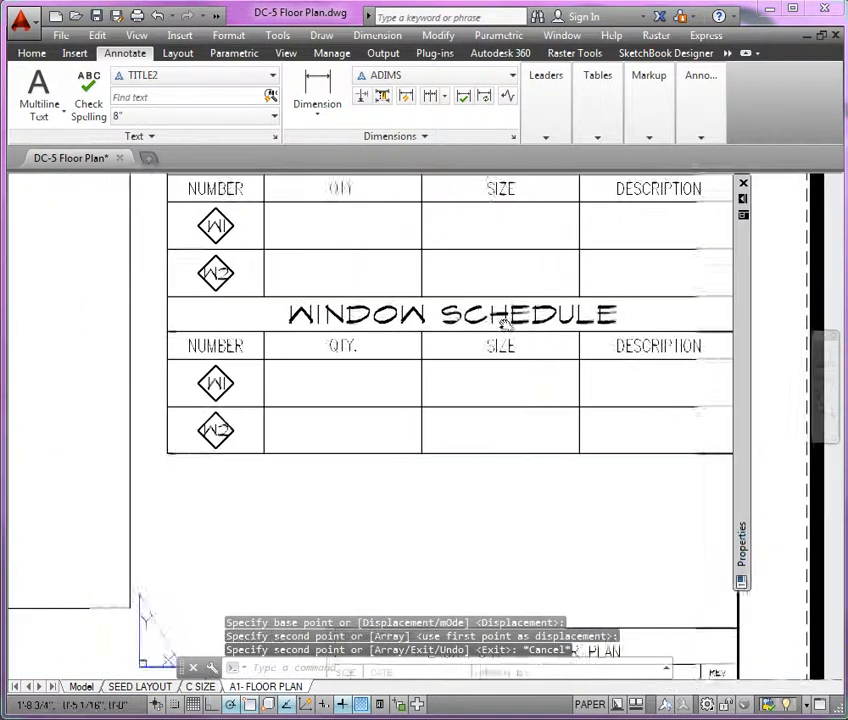
pyautogui.click(261, 391)
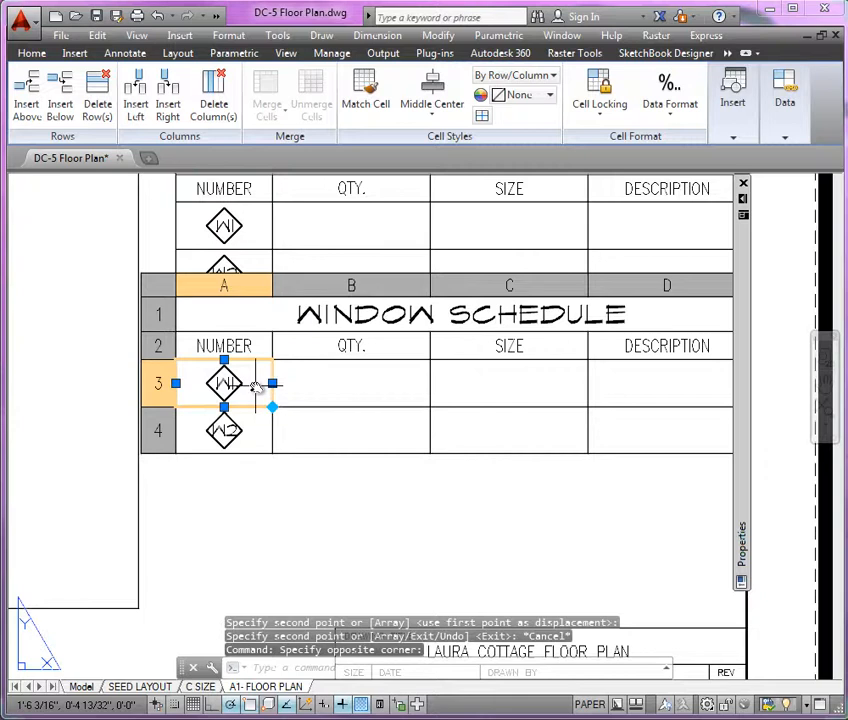
pyautogui.press('Delete')
pyautogui.click(257, 421)
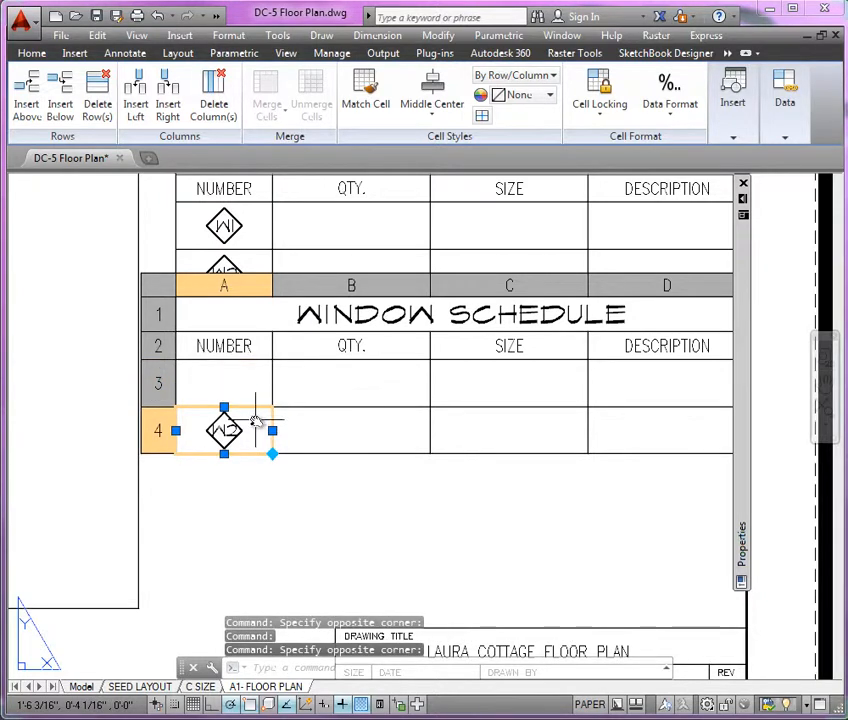
pyautogui.press('Delete')
# Step: Enter the floor plan viewport and examine the D5 door tag's properties for the source block it uses
pyautogui.click(235, 373)
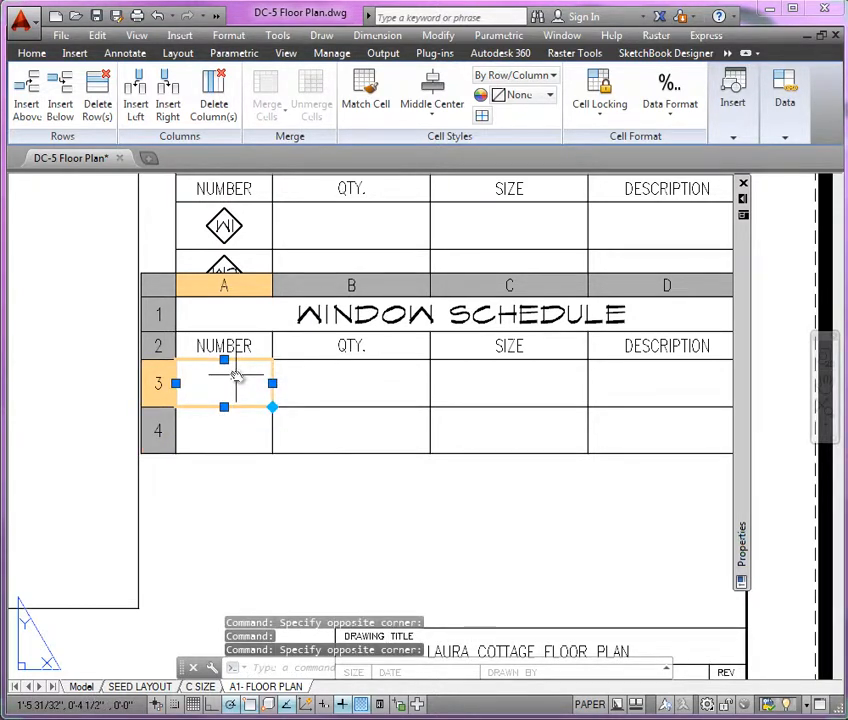
pyautogui.scroll(-3, 553, 394)
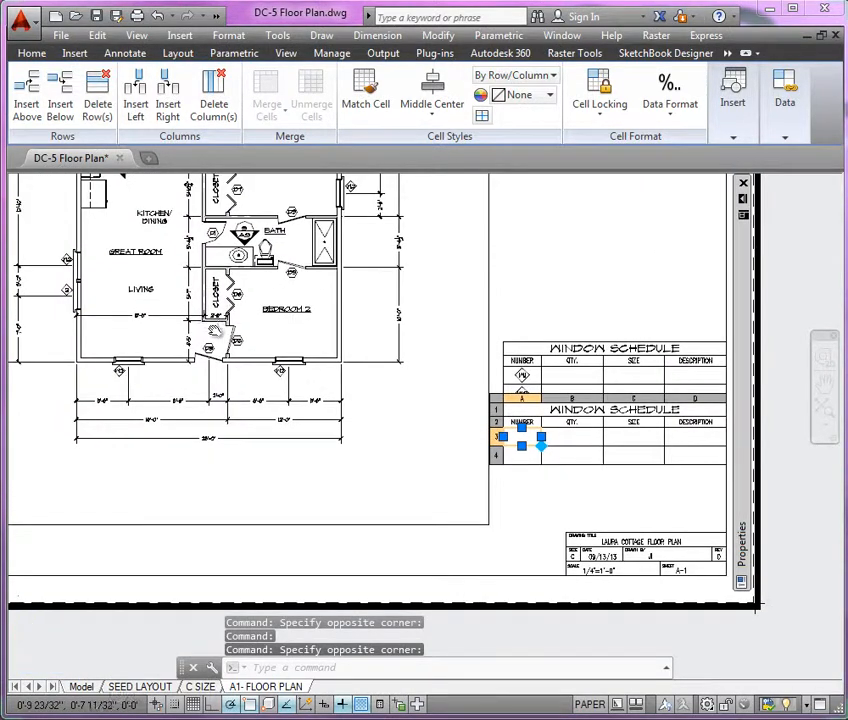
pyautogui.scroll(6, 213, 331)
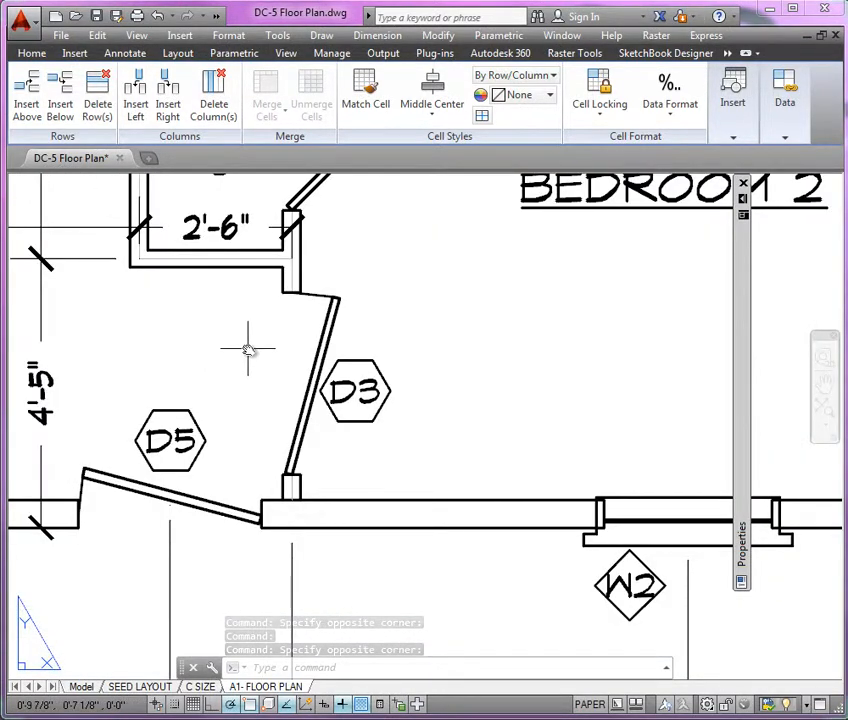
pyautogui.doubleClick(247, 349)
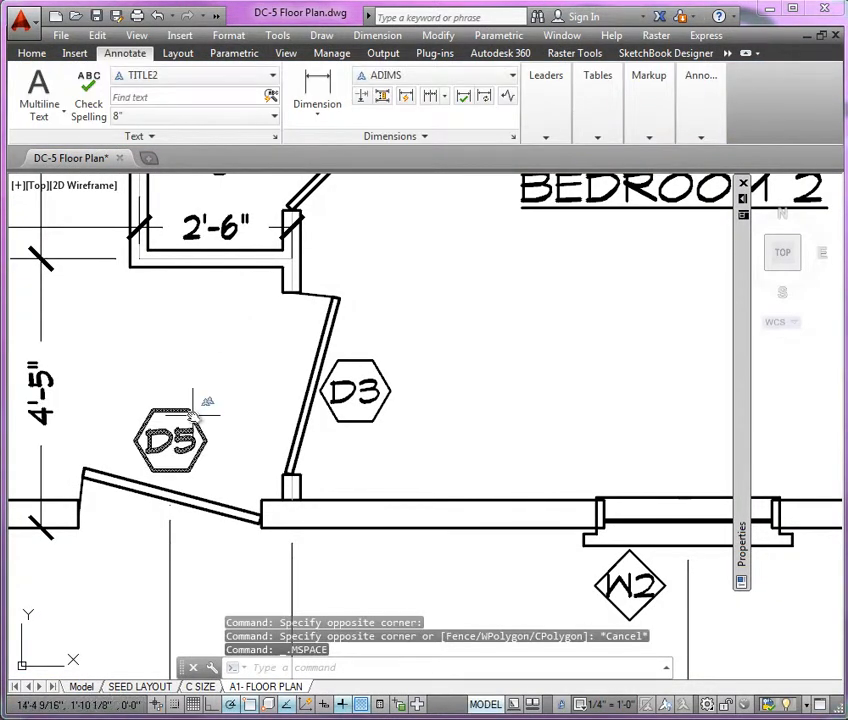
pyautogui.click(196, 408)
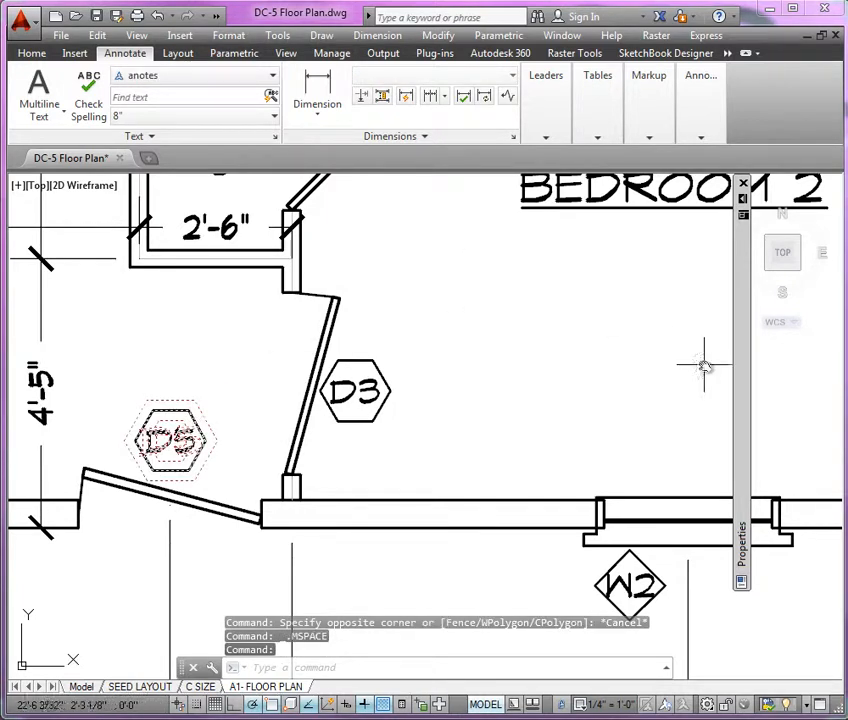
pyautogui.moveTo(738, 374)
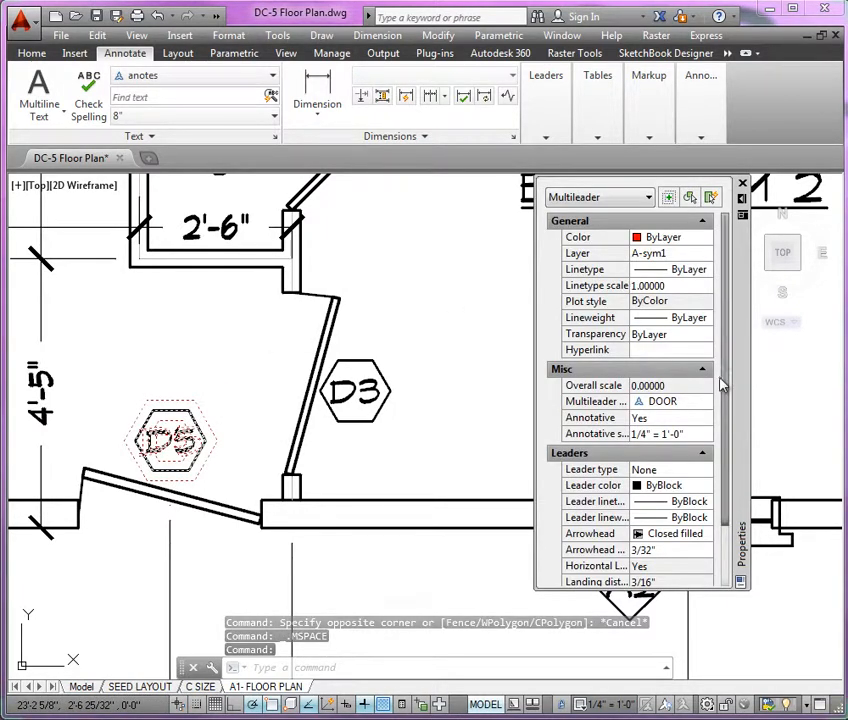
pyautogui.moveTo(723, 447); pyautogui.dragTo(726, 489)
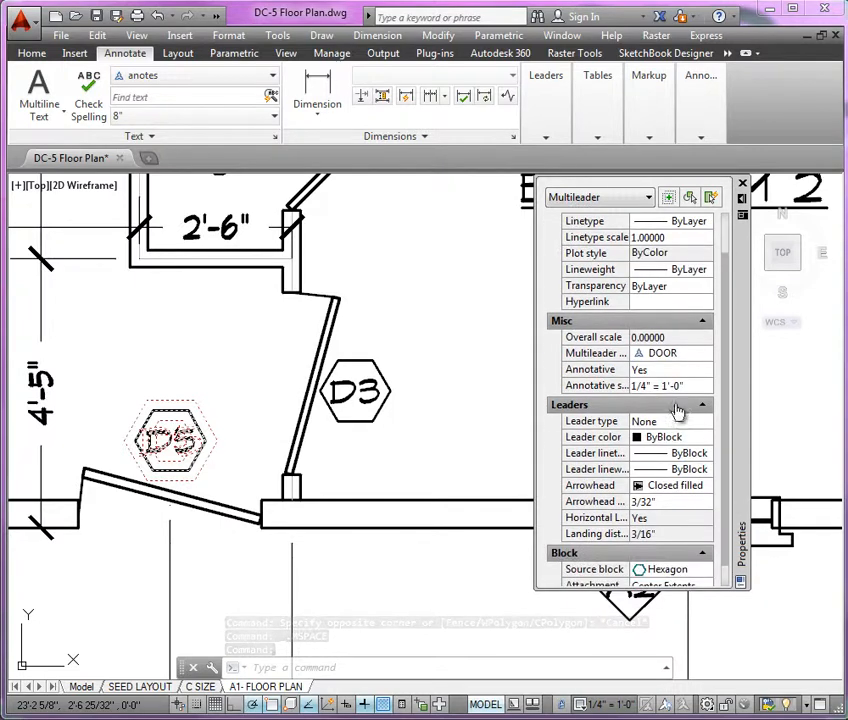
pyautogui.scroll(1, 729, 527)
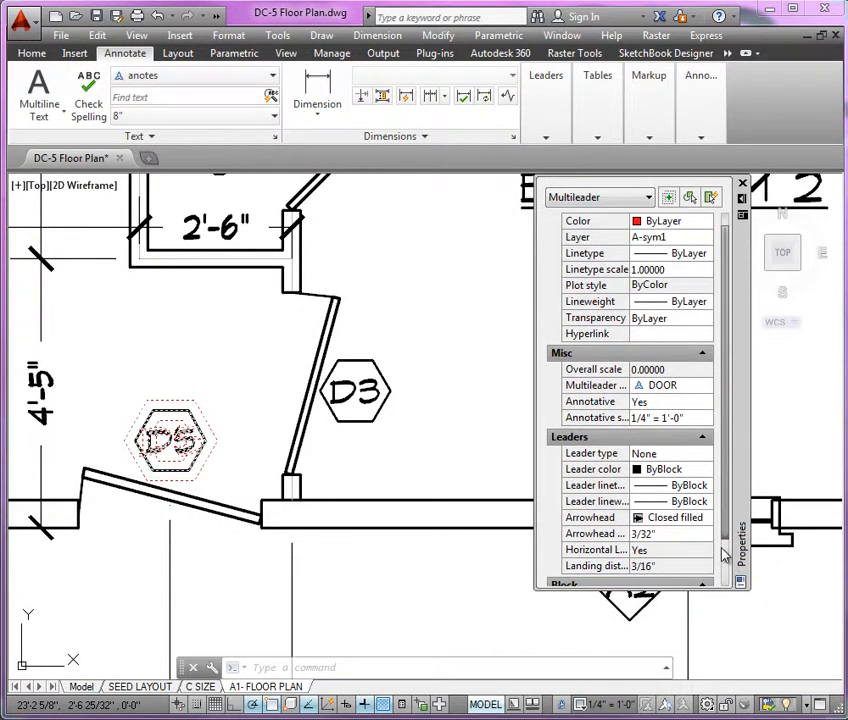
pyautogui.moveTo(727, 541); pyautogui.dragTo(727, 606)
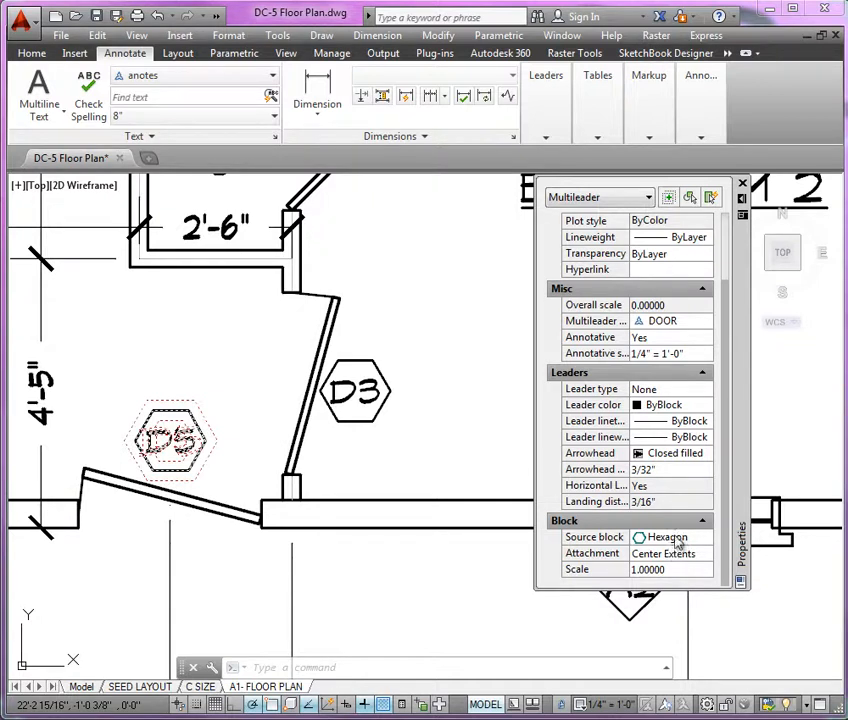
pyautogui.hotkey('ctrl', '1')
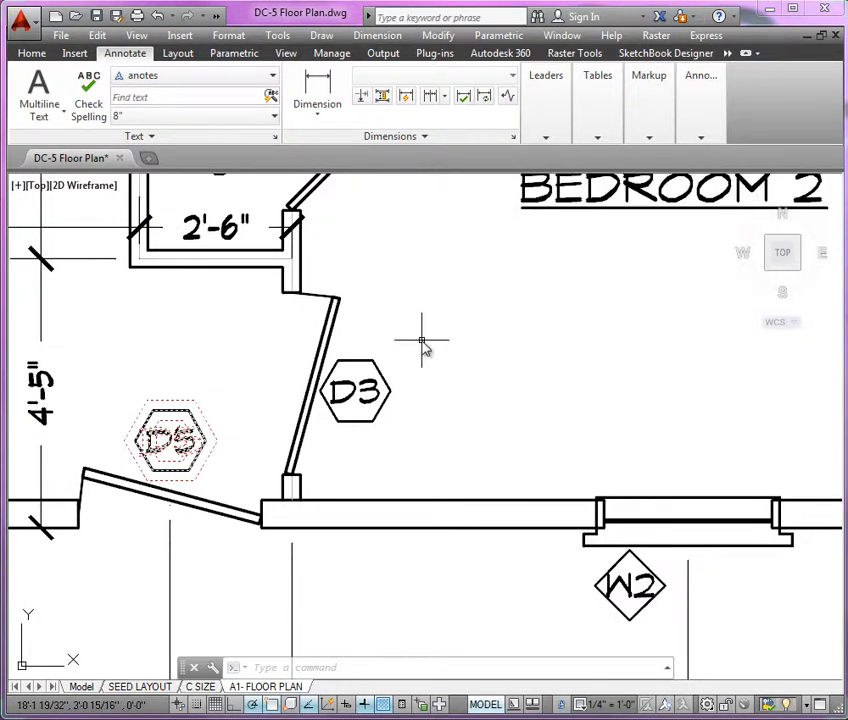
# Step: Return to paper space and choose the _TagHexagon block for insertion into the first cell under NUMBER in the copied schedule
pyautogui.click(484, 704)
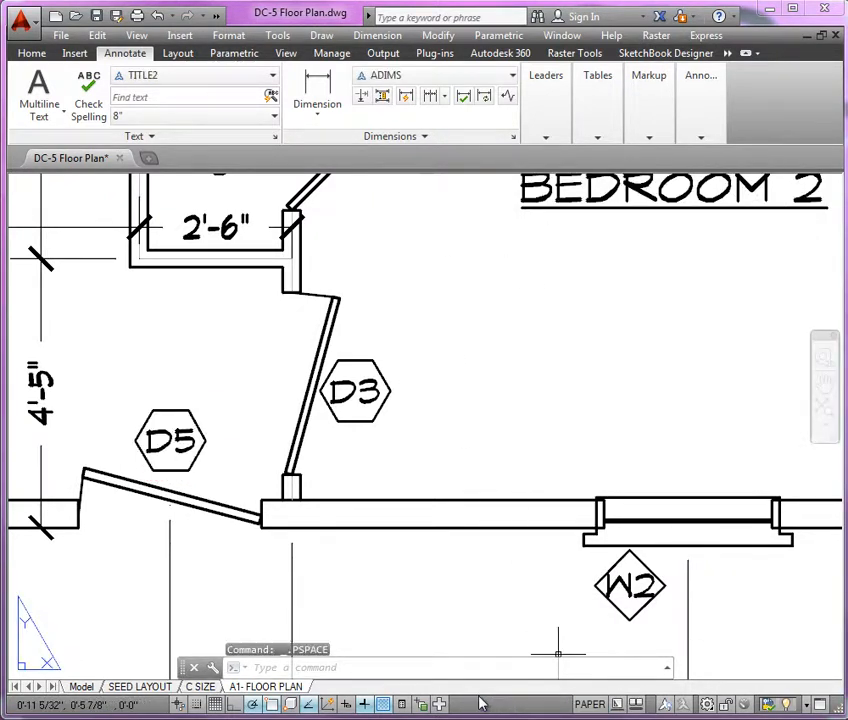
pyautogui.write('z')
pyautogui.press('Return')
pyautogui.write('e')
pyautogui.press('Return')
pyautogui.scroll(4, 730, 596)
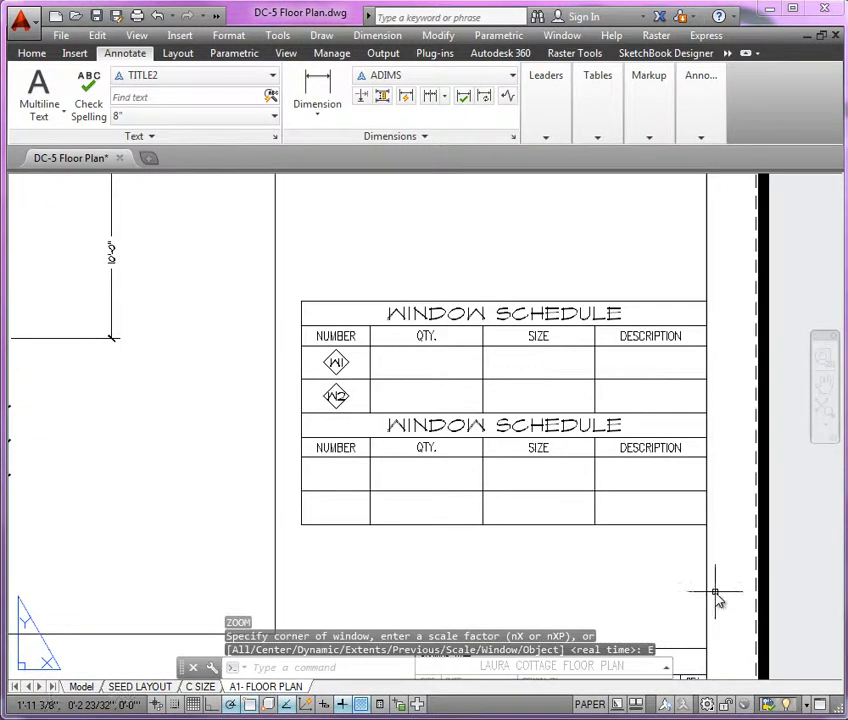
pyautogui.scroll(4, 445, 555)
pyautogui.click(308, 410)
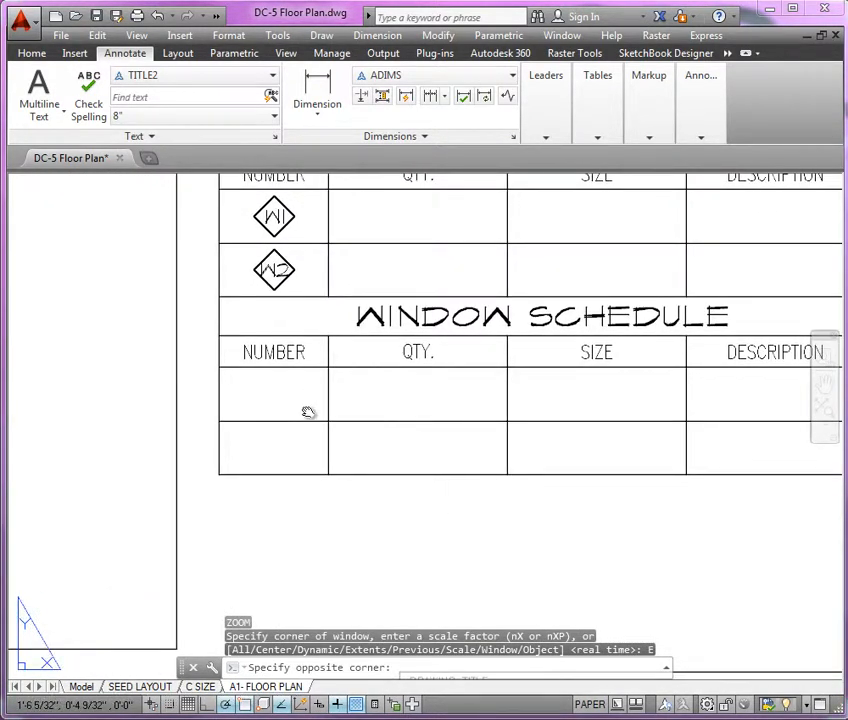
pyautogui.click(294, 398)
pyautogui.rightClick(294, 398)
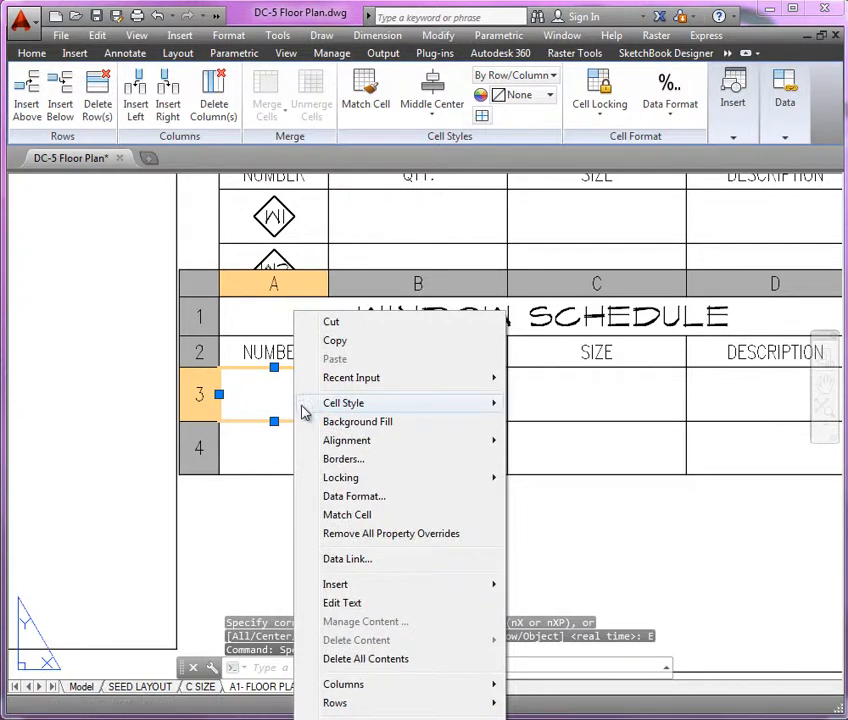
pyautogui.moveTo(345, 586)
pyautogui.click(545, 585)
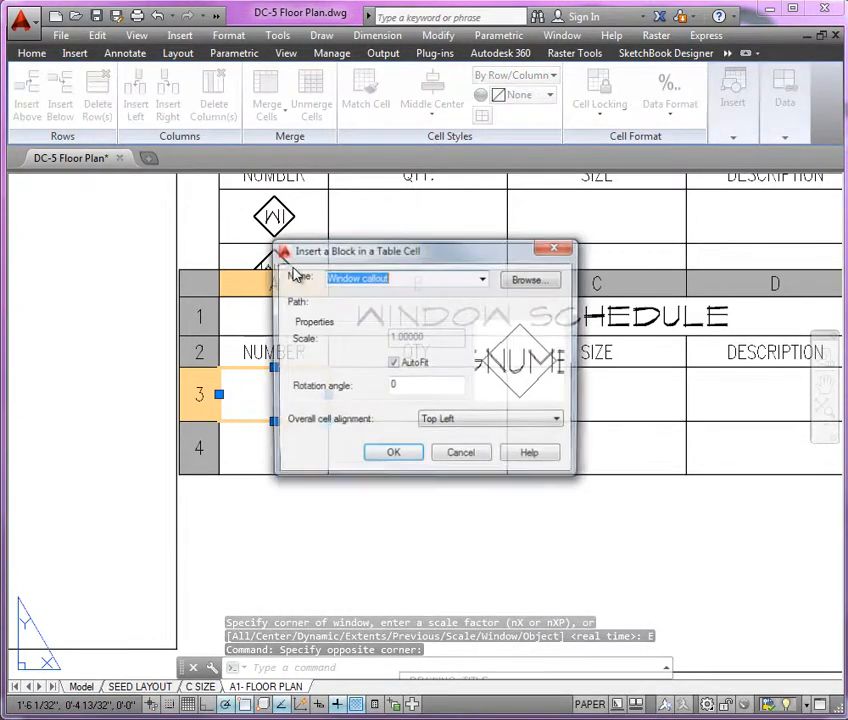
pyautogui.click(483, 279)
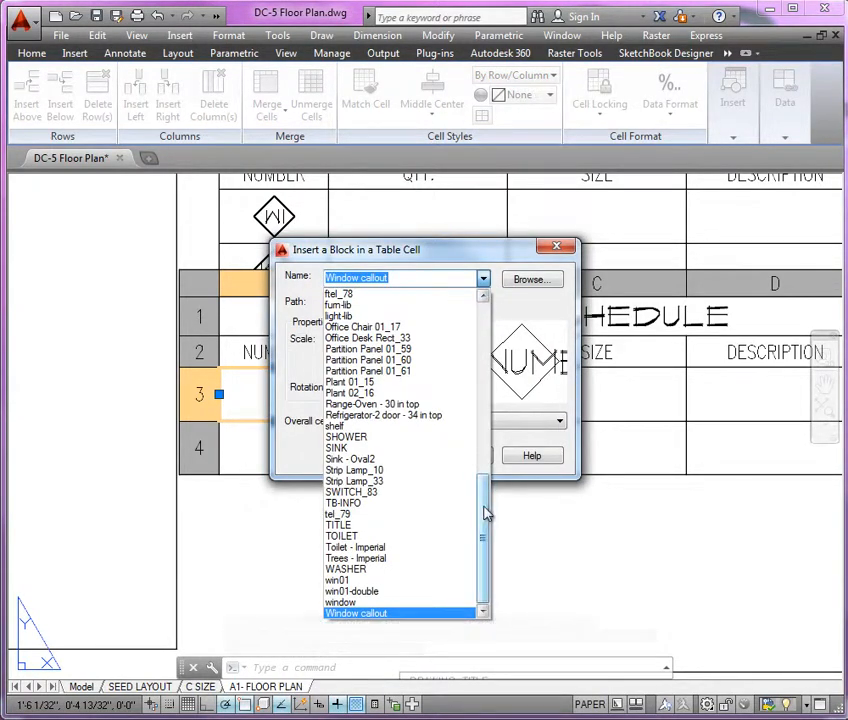
pyautogui.moveTo(485, 513); pyautogui.dragTo(486, 297)
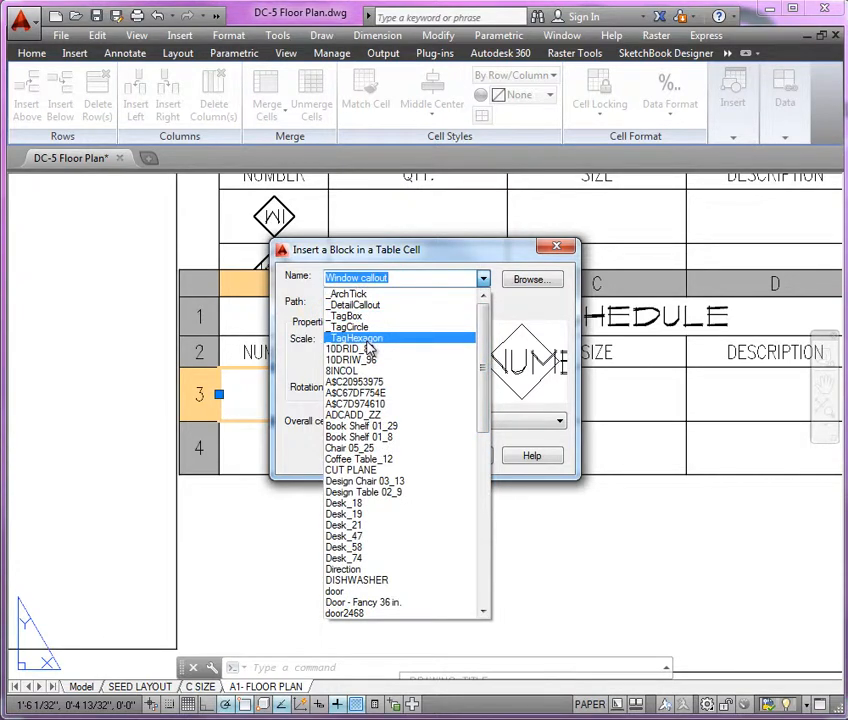
pyautogui.click(370, 340)
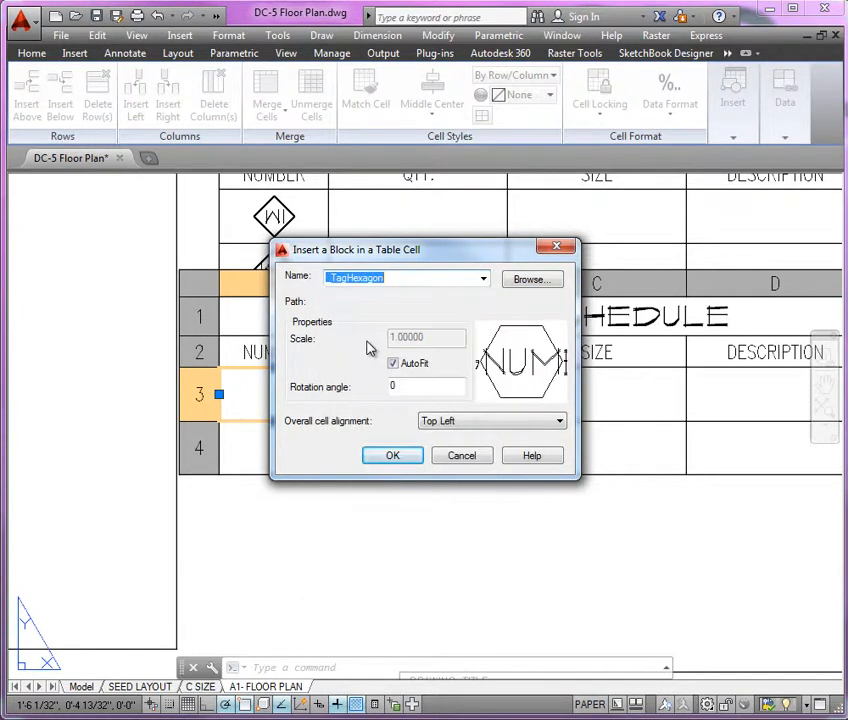
# Step: Insert the hexagon tag block with Middle Center cell alignment and tag number D1, and deselect the table
pyautogui.click(485, 421)
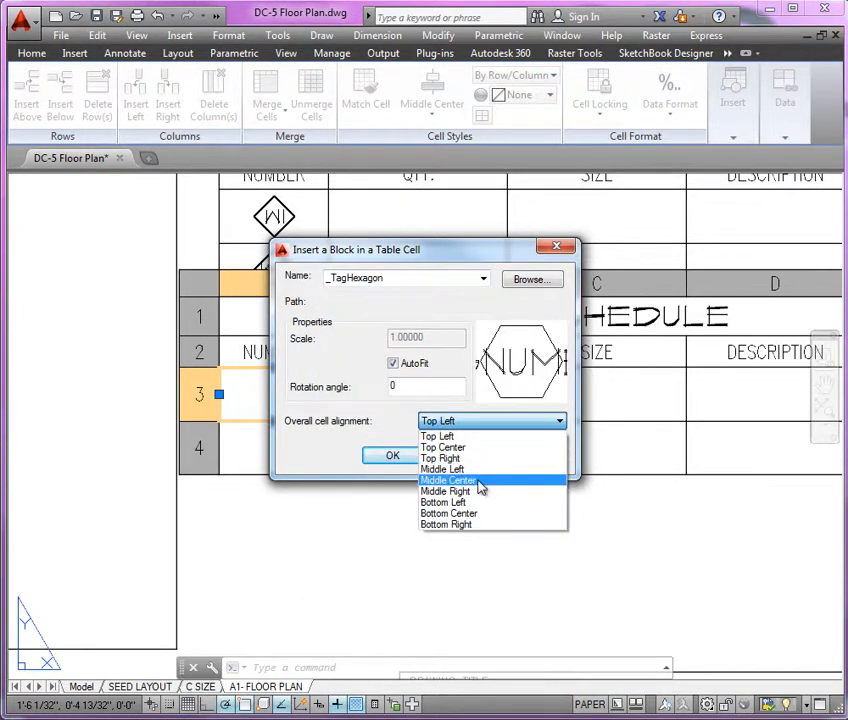
pyautogui.click(481, 484)
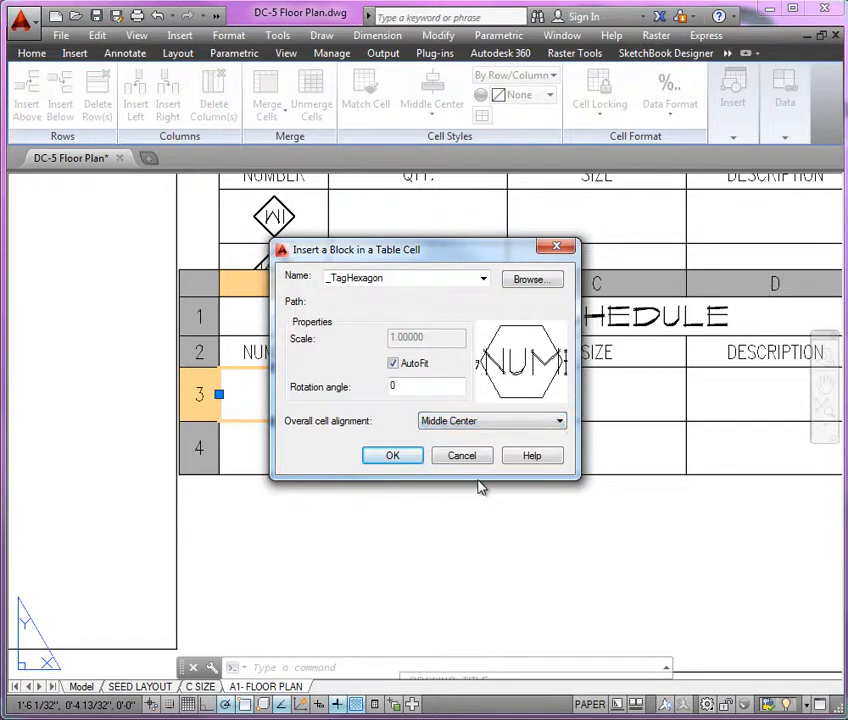
pyautogui.click(390, 457)
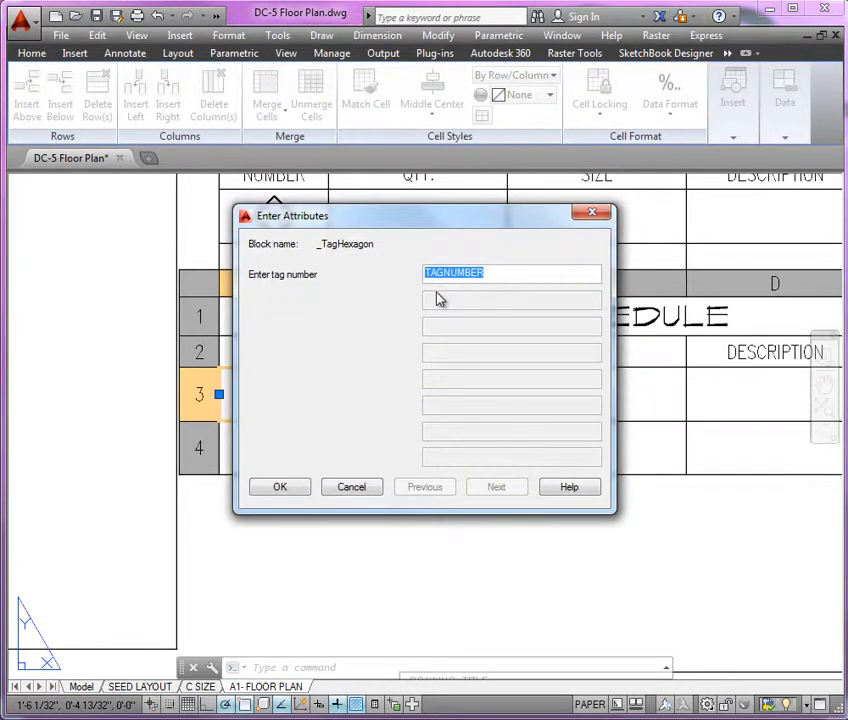
pyautogui.write('D1')
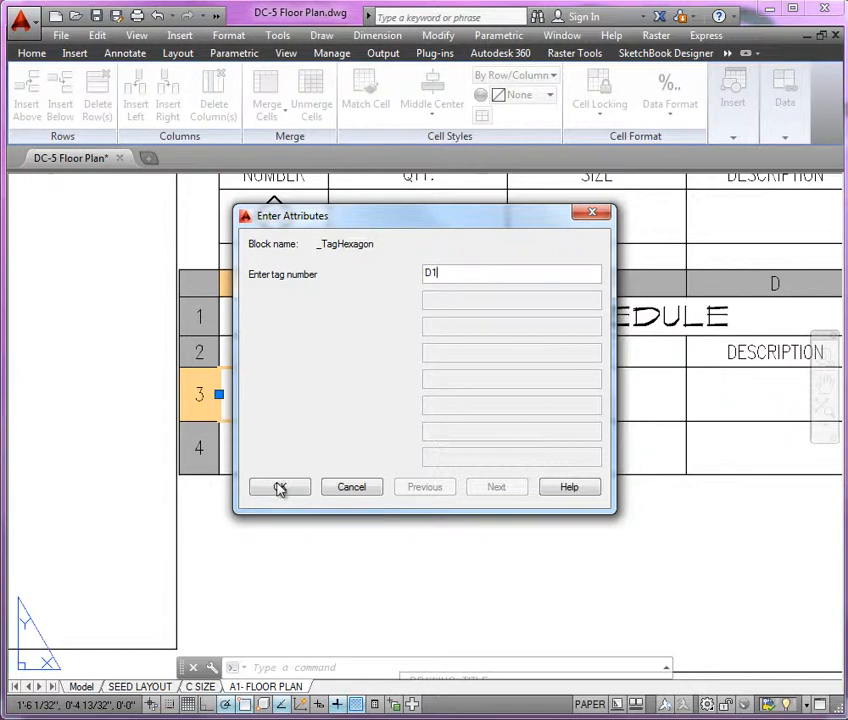
pyautogui.click(280, 488)
pyautogui.click(343, 526)
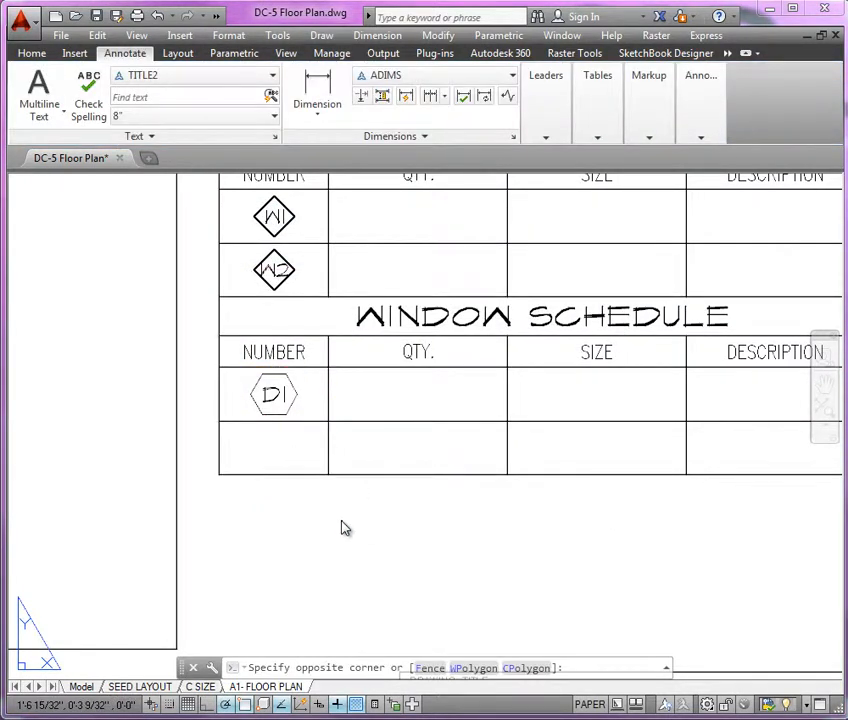
pyautogui.press('Escape')
# Step: Review the whole sheet, the title block entries and the drawing's layer list
pyautogui.write('z')
pyautogui.press('Return')
pyautogui.write('e')
pyautogui.press('Return')
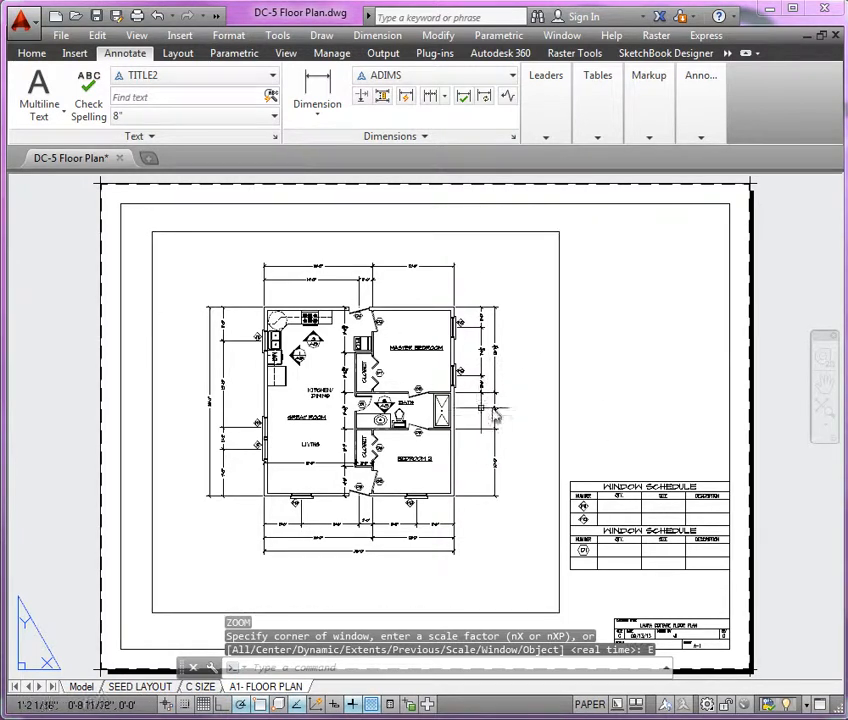
pyautogui.scroll(3, 702, 662)
pyautogui.moveTo(677, 624); pyautogui.dragTo(602, 543, button='middle')
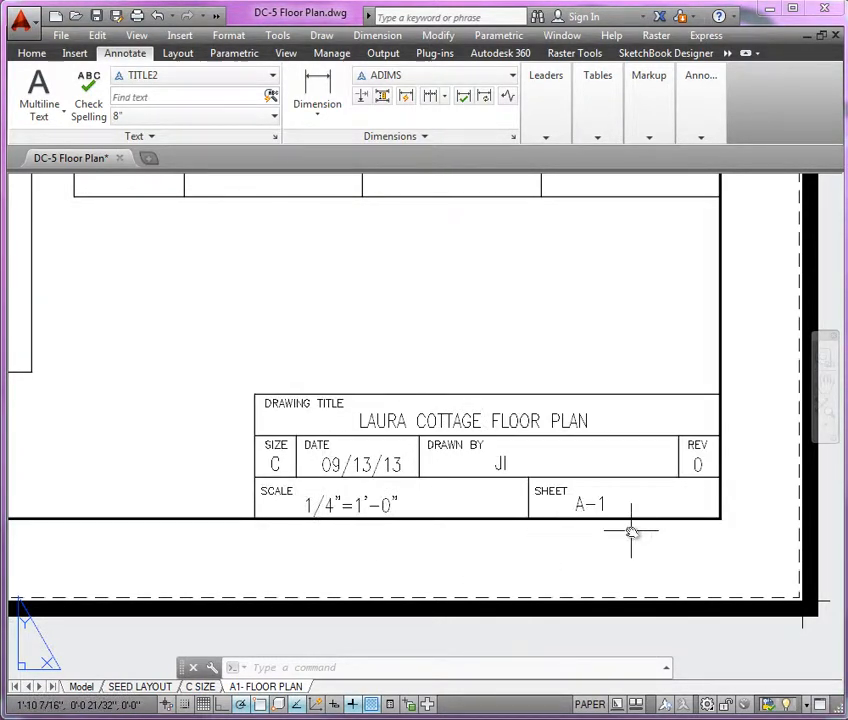
pyautogui.write('z')
pyautogui.press('Return')
pyautogui.write('e')
pyautogui.press('Return')
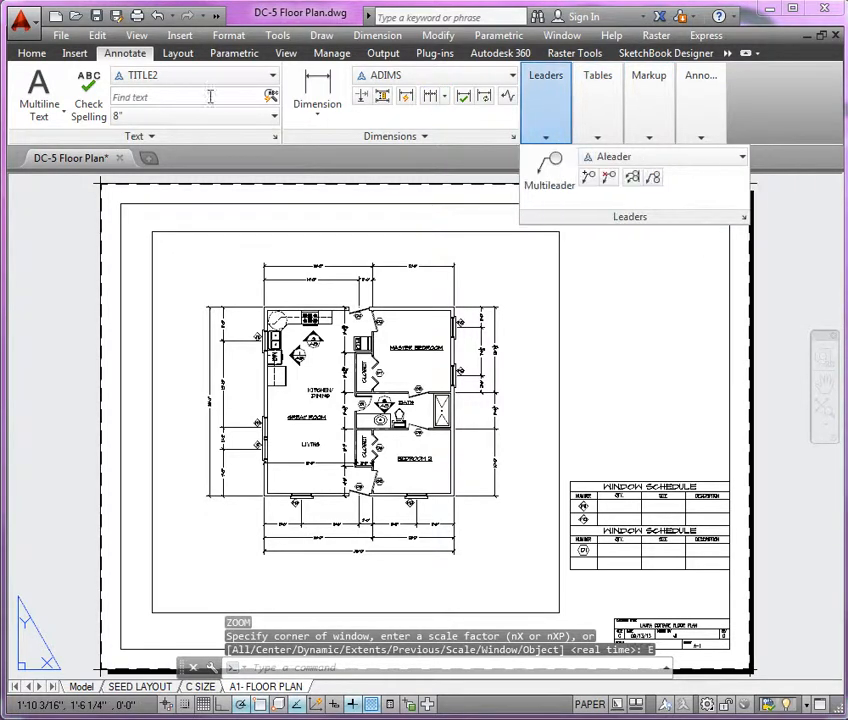
pyautogui.click(31, 53)
pyautogui.moveTo(652, 137)
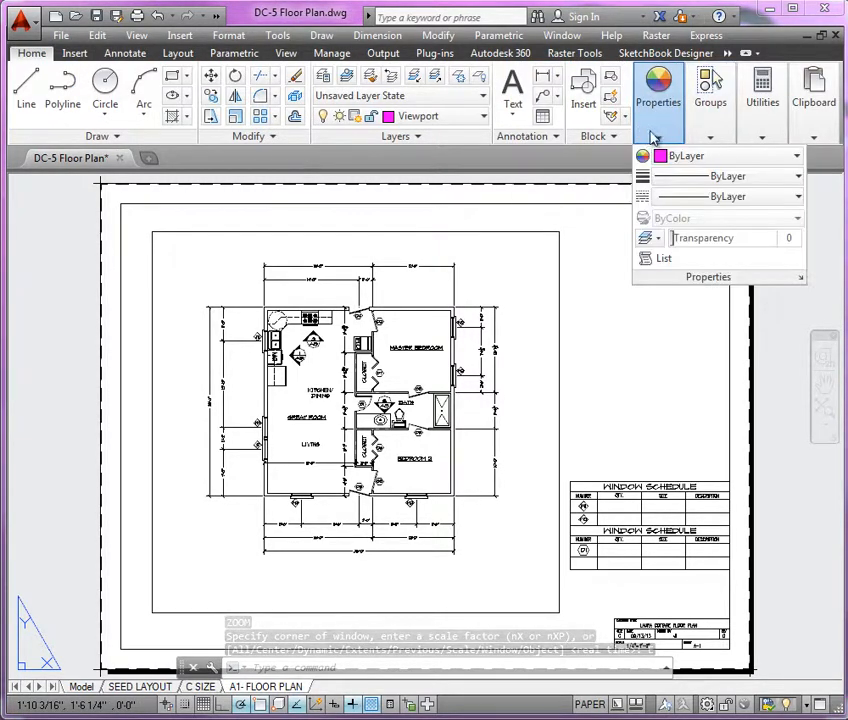
pyautogui.click(441, 117)
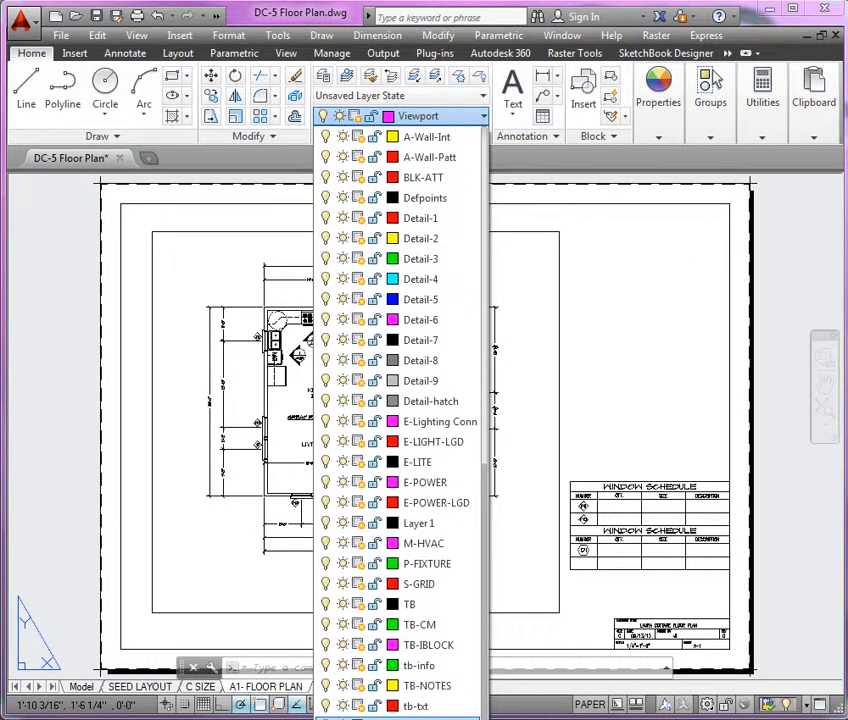
pyautogui.click(654, 265)
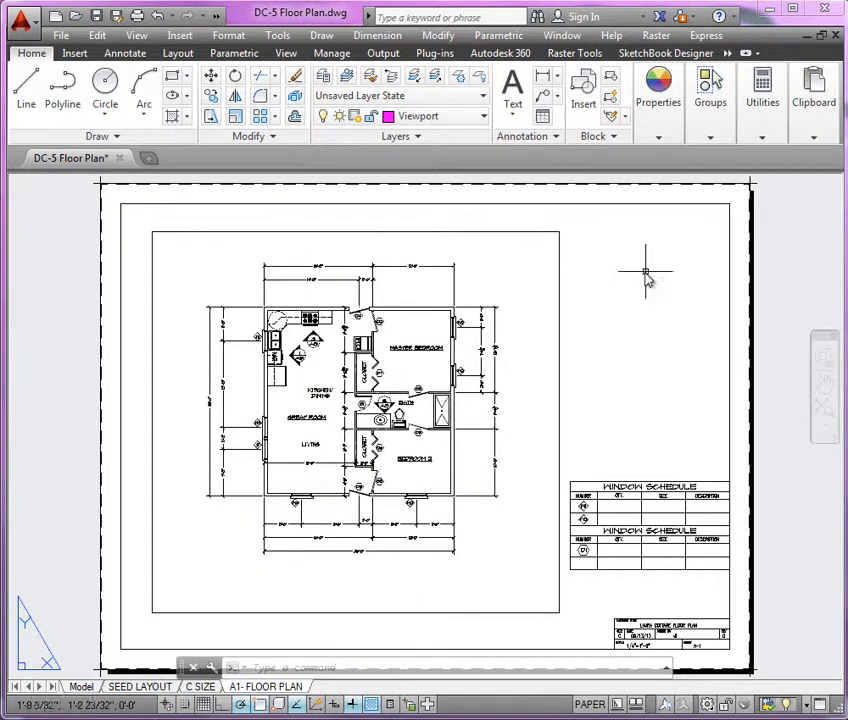